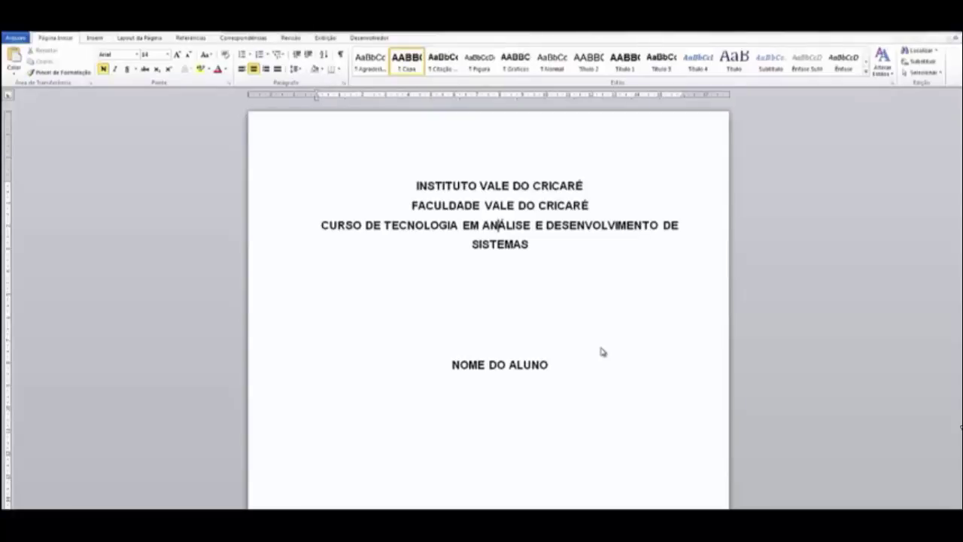
# - Look over the cover page and place the cursor after NOME DO ALUNO
pyautogui.scroll(-1, 602, 352)
pyautogui.scroll(-1, 602, 350)
pyautogui.scroll(-4, 602, 347)
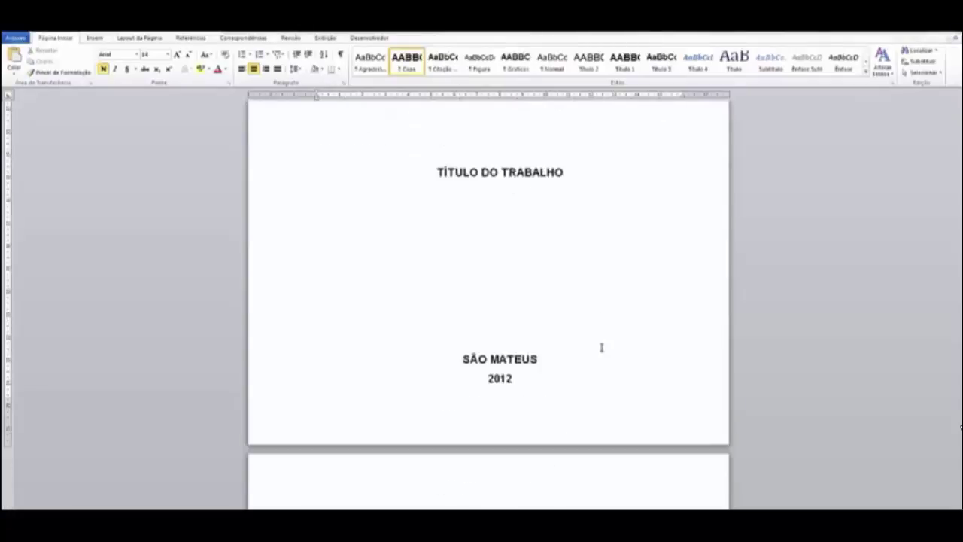
pyautogui.scroll(1, 601, 347)
pyautogui.scroll(1, 602, 347)
pyautogui.scroll(2, 602, 347)
pyautogui.scroll(1, 601, 347)
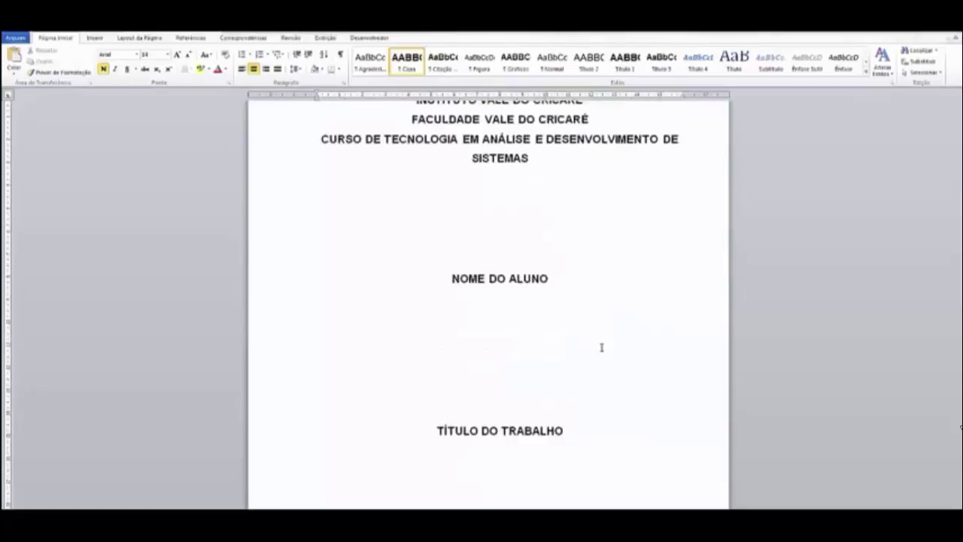
pyautogui.scroll(1, 601, 347)
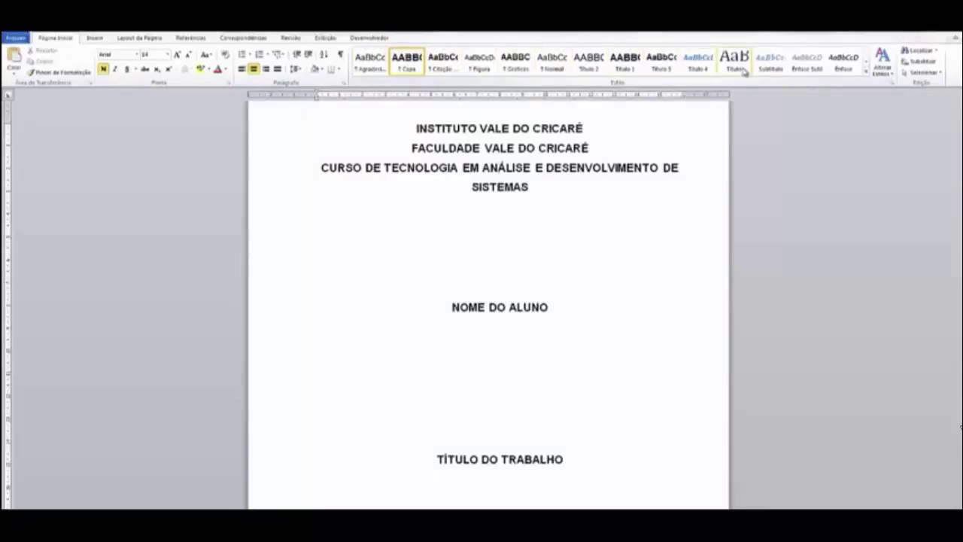
pyautogui.click(612, 259)
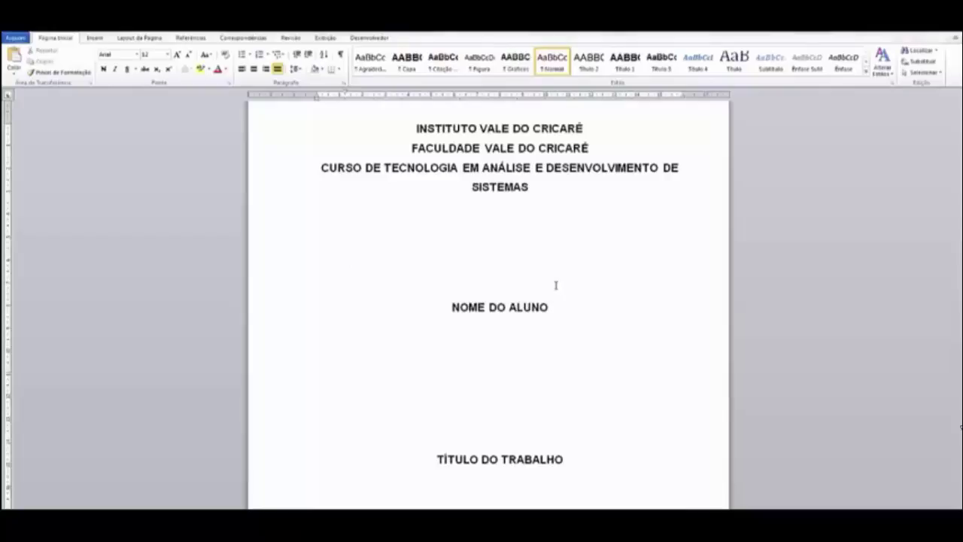
pyautogui.click(565, 308)
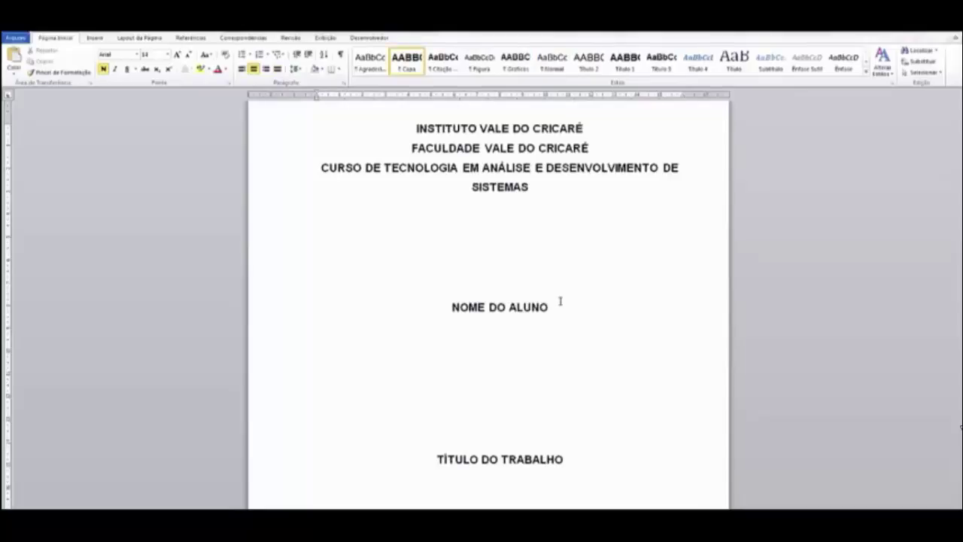
# - Scroll past the dedication, RESUMO and LISTA DE SIGLAS to show LISTA DE FIGURAS is an automatic field
pyautogui.scroll(-1, 560, 299)
pyautogui.scroll(-3, 561, 299)
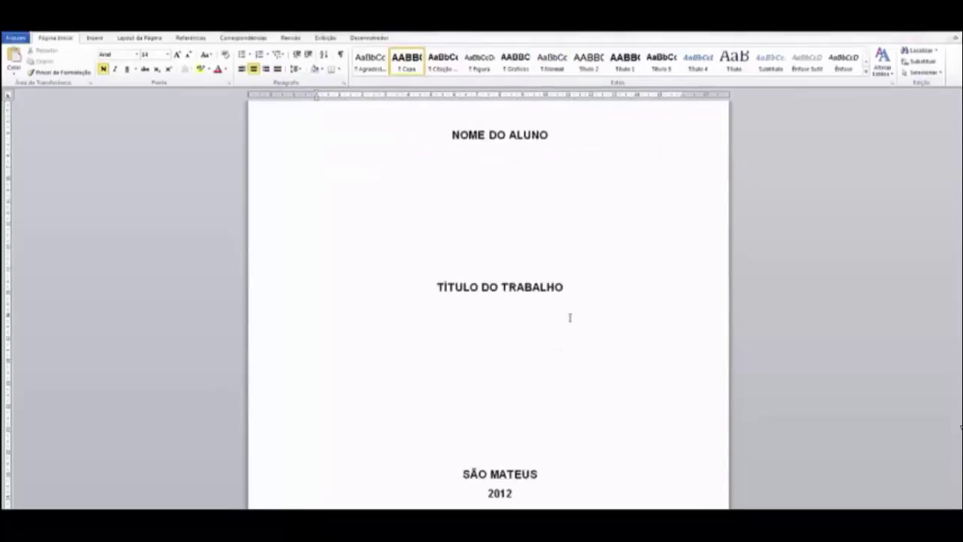
pyautogui.scroll(-6, 572, 316)
pyautogui.scroll(-6, 575, 312)
pyautogui.scroll(8, 574, 316)
pyautogui.scroll(-4, 575, 312)
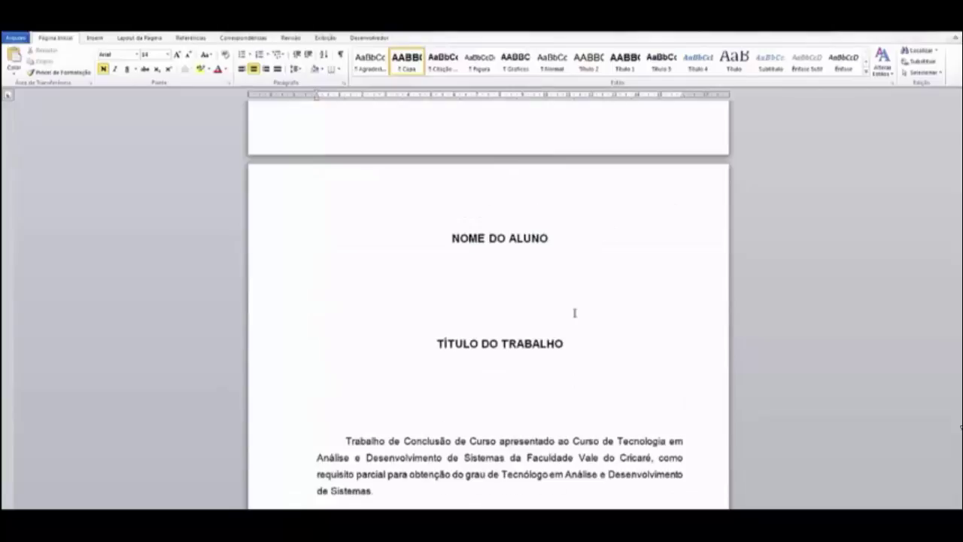
pyautogui.scroll(-3, 575, 305)
pyautogui.scroll(-8, 581, 293)
pyautogui.scroll(-3, 602, 305)
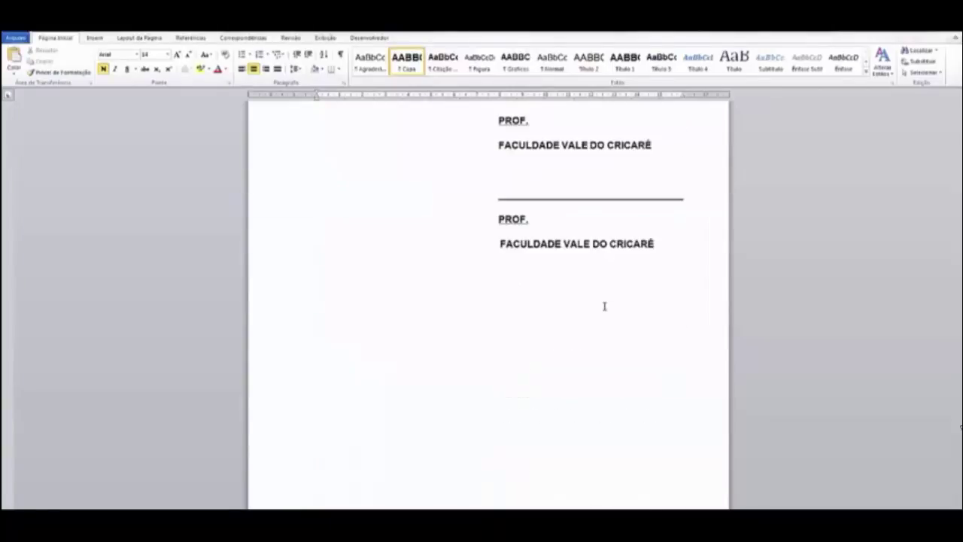
pyautogui.scroll(-4, 605, 306)
pyautogui.scroll(-4, 604, 306)
pyautogui.scroll(-4, 603, 303)
pyautogui.scroll(-4, 602, 302)
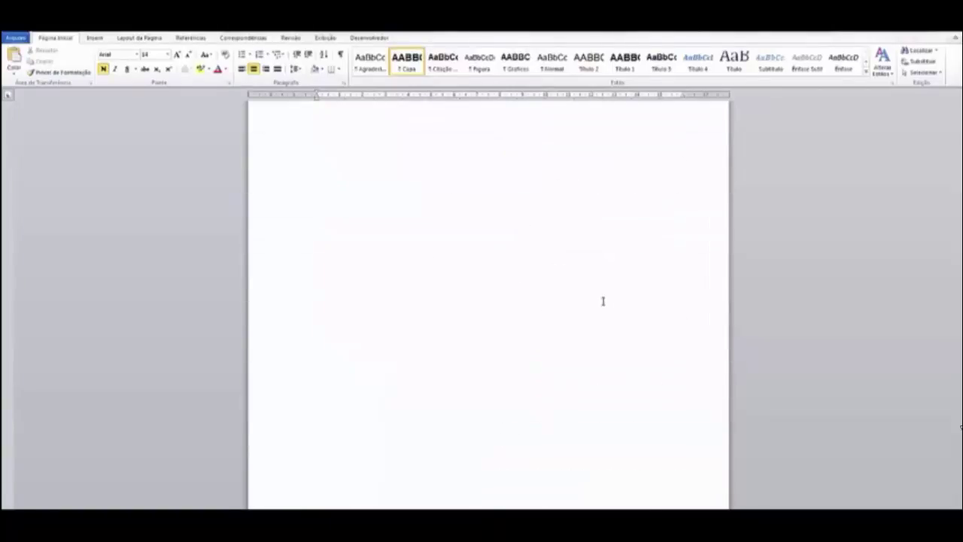
pyautogui.scroll(-4, 603, 302)
pyautogui.scroll(-4, 602, 302)
pyautogui.scroll(-3, 600, 301)
pyautogui.scroll(-3, 600, 301)
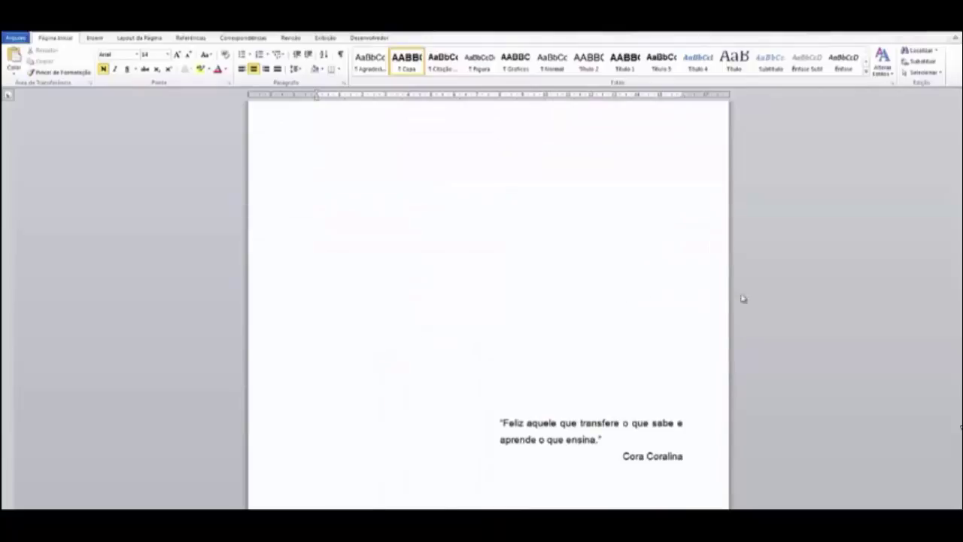
pyautogui.scroll(-4, 538, 307)
pyautogui.scroll(-3, 538, 308)
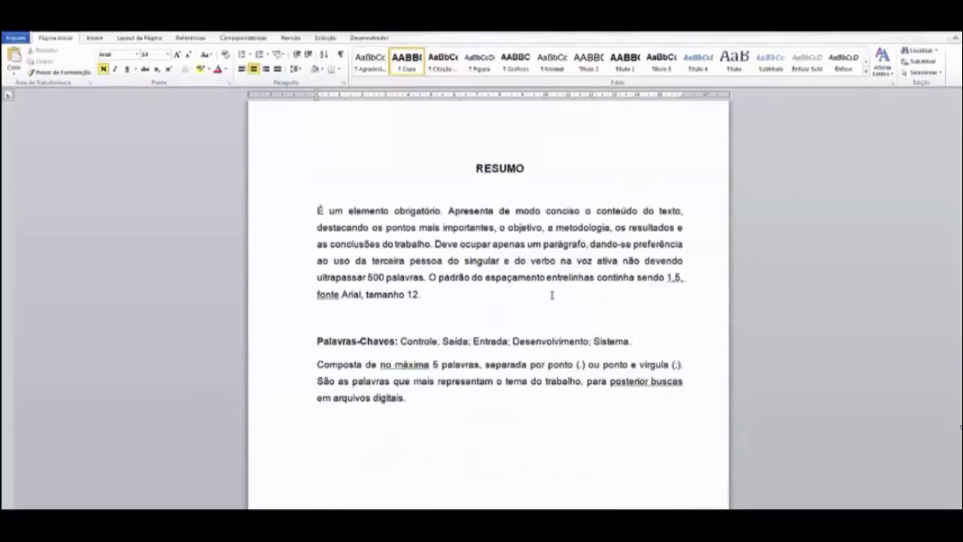
pyautogui.scroll(-3, 552, 295)
pyautogui.scroll(-4, 546, 297)
pyautogui.scroll(-4, 547, 303)
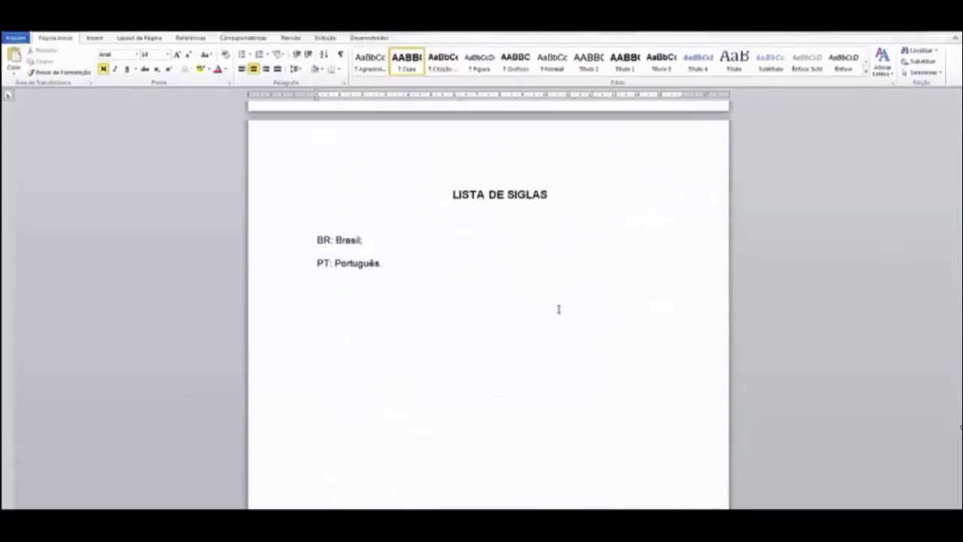
pyautogui.scroll(-4, 559, 307)
pyautogui.scroll(-4, 561, 308)
pyautogui.scroll(-2, 562, 310)
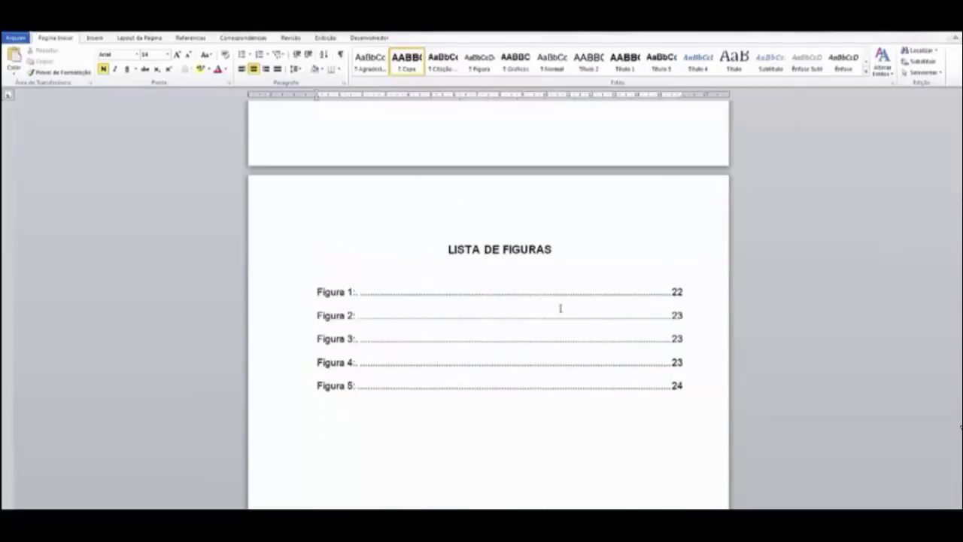
pyautogui.click(461, 295)
# - Continue to the SUMÁRIO page and show the table of contents is an automatic field
pyautogui.scroll(-4, 525, 299)
pyautogui.scroll(-4, 531, 334)
pyautogui.scroll(-3, 531, 331)
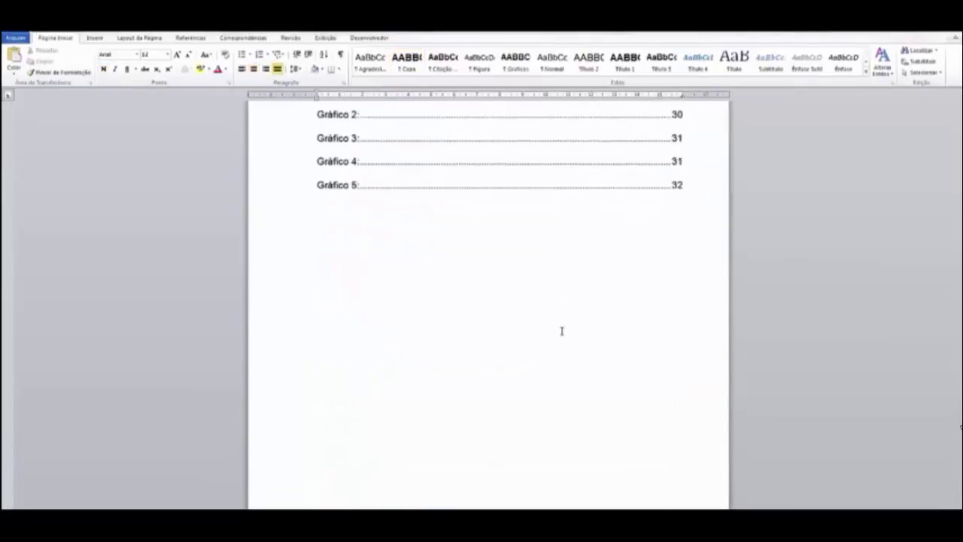
pyautogui.scroll(-4, 562, 329)
pyautogui.scroll(-4, 524, 338)
pyautogui.click(521, 333)
pyautogui.scroll(-2, 522, 333)
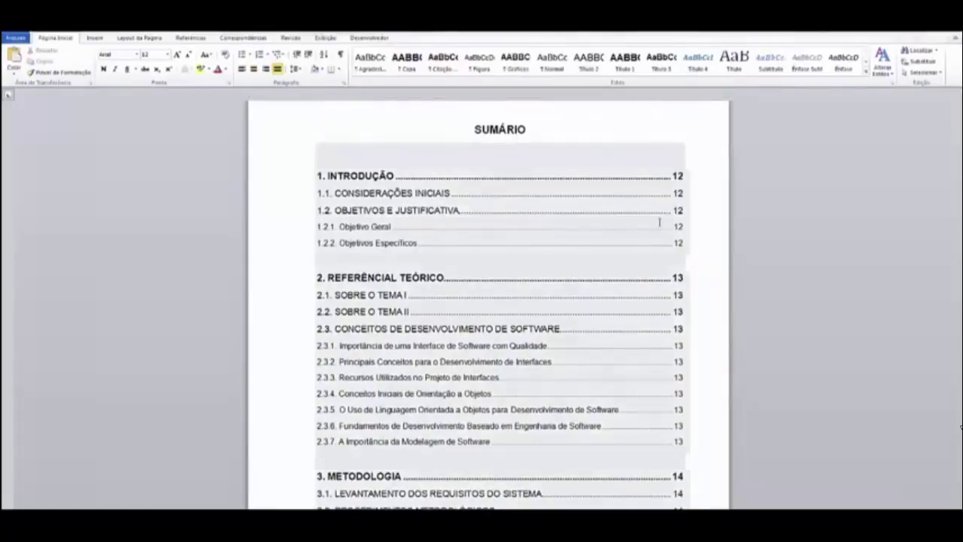
# - Click inside the automatic Sumário and scroll through its chapter entries
pyautogui.click(715, 240)
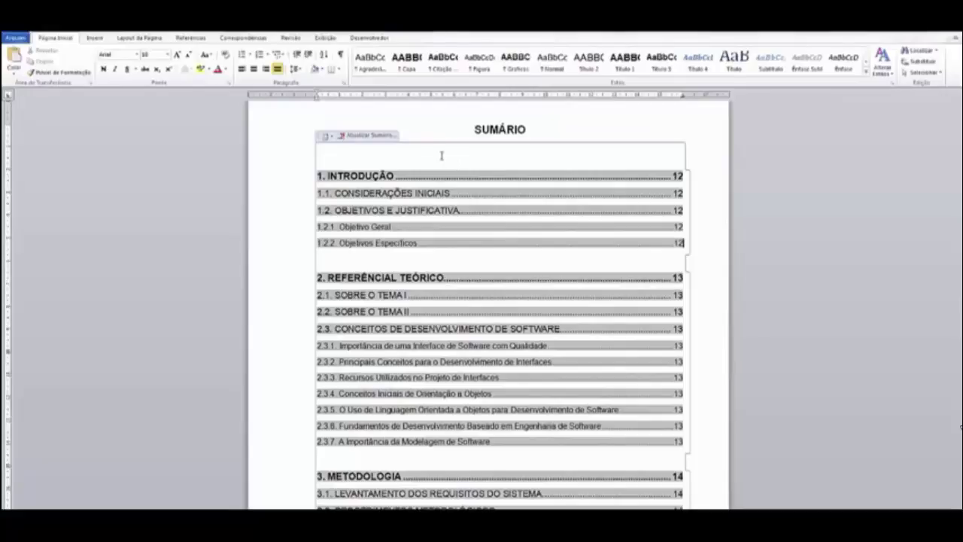
pyautogui.scroll(-3, 693, 279)
pyautogui.scroll(-7, 694, 280)
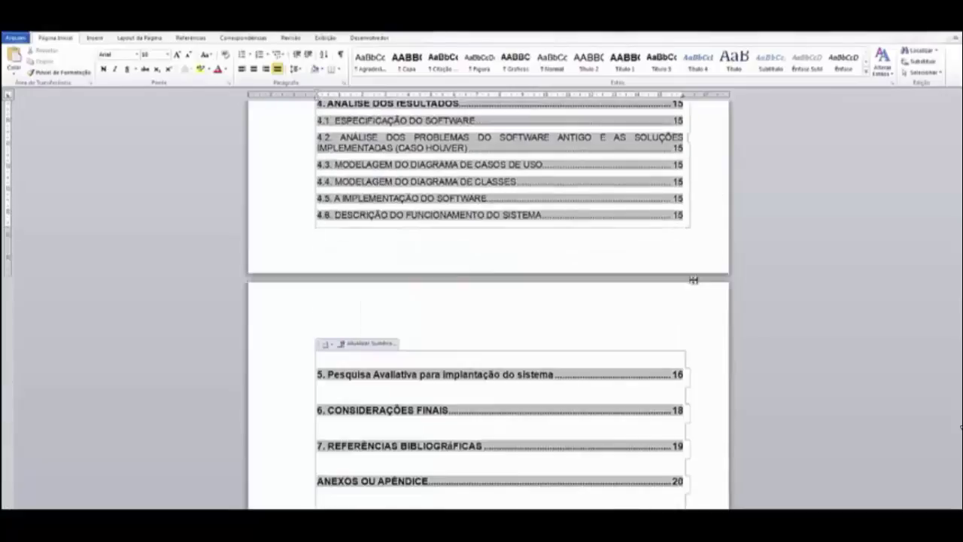
pyautogui.scroll(-2, 694, 280)
# - Follow a Sumário entry to page 12 and place the cursor in the 1. INTRODUÇÃO heading
pyautogui.click(535, 297)
pyautogui.keyDown('ctrl'); pyautogui.click(535, 303); pyautogui.keyUp('ctrl')
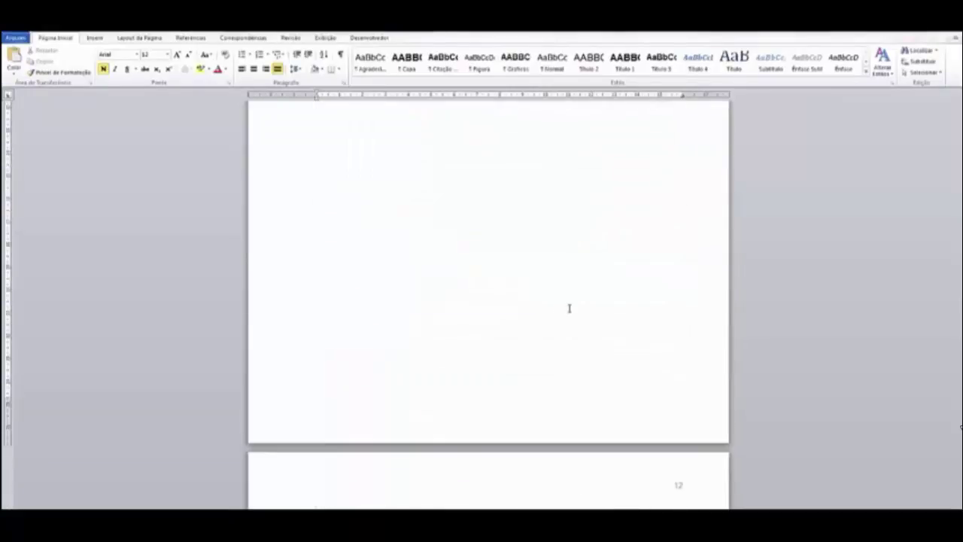
pyautogui.scroll(-5, 565, 302)
pyautogui.click(490, 264)
pyautogui.click(409, 211)
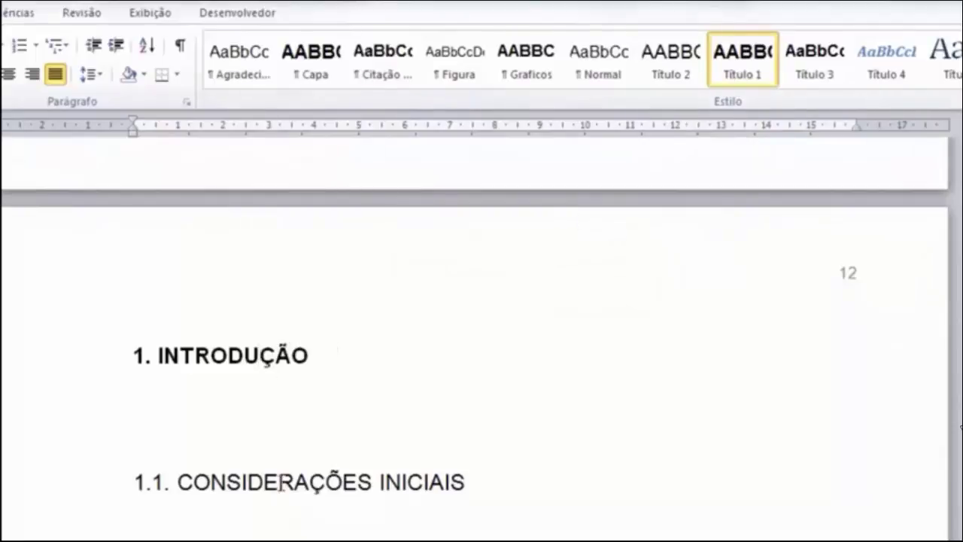
pyautogui.click(280, 482)
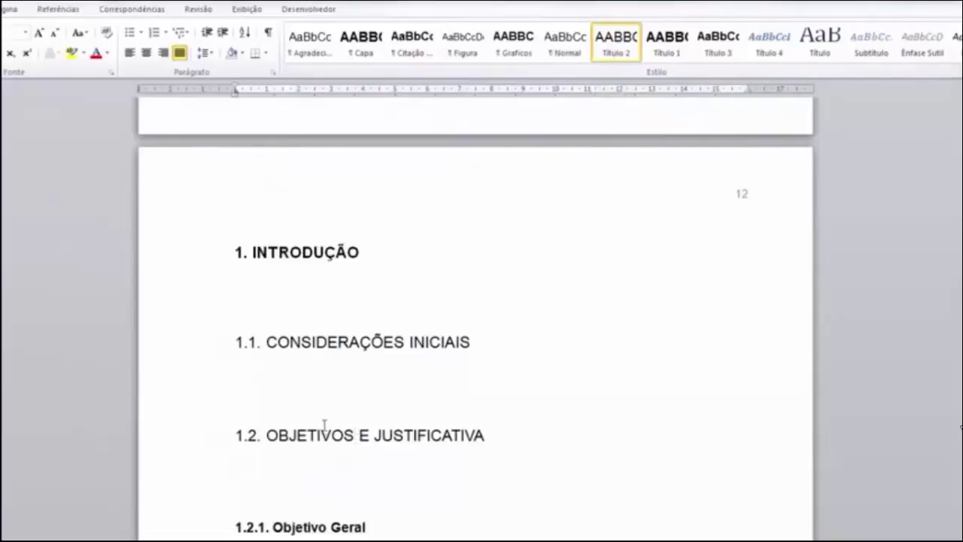
pyautogui.click(319, 527)
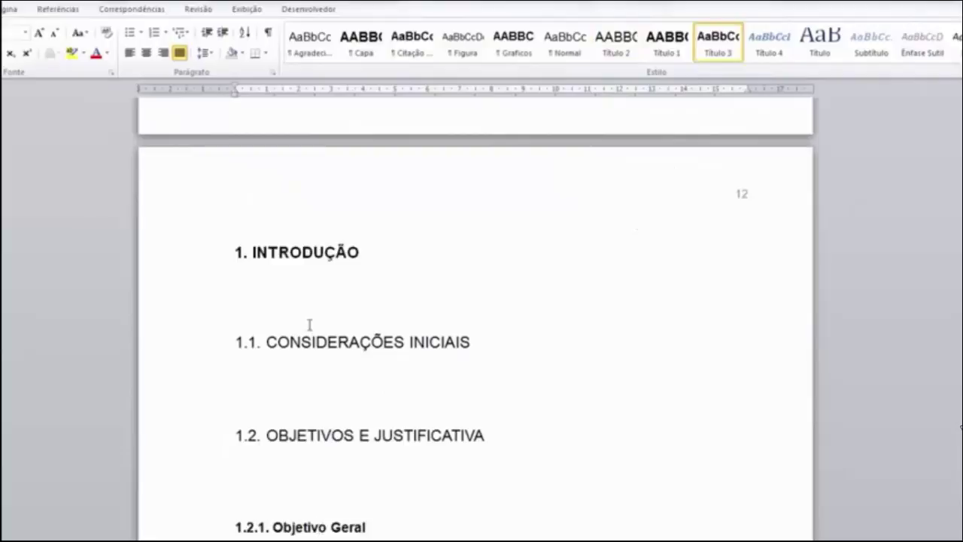
pyautogui.click(413, 347)
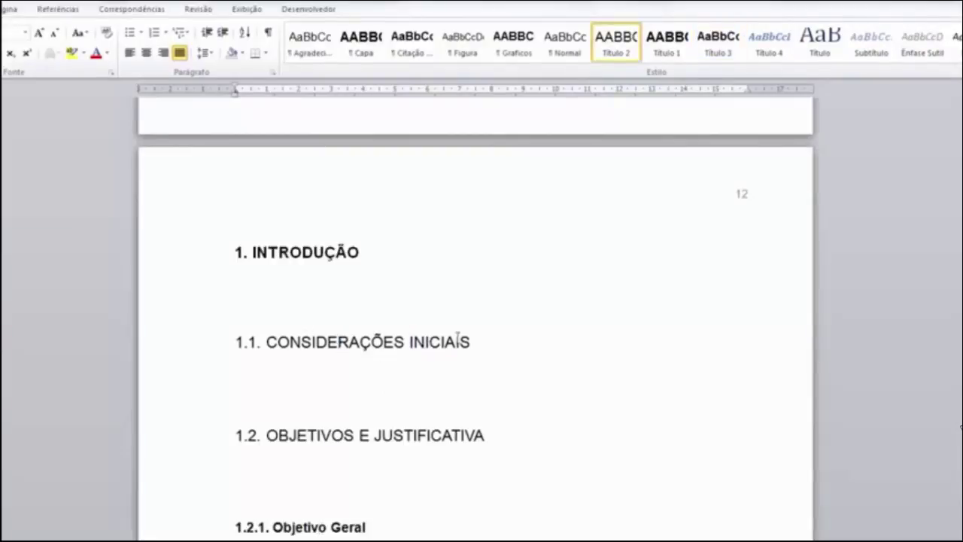
pyautogui.click(304, 253)
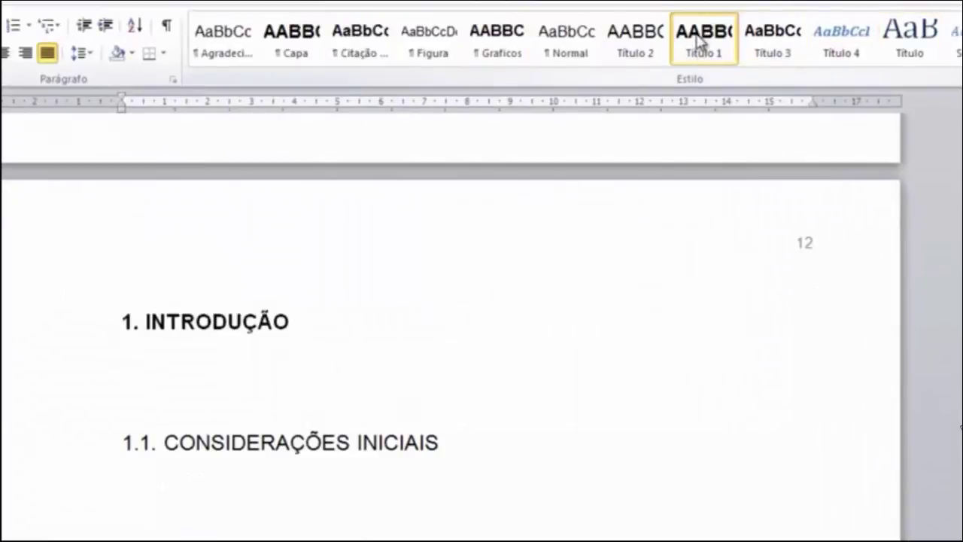
# - Edit Título 1 from the Styles gallery, review its Arial font and size, and list the Formatar categories
pyautogui.rightClick(699, 41)
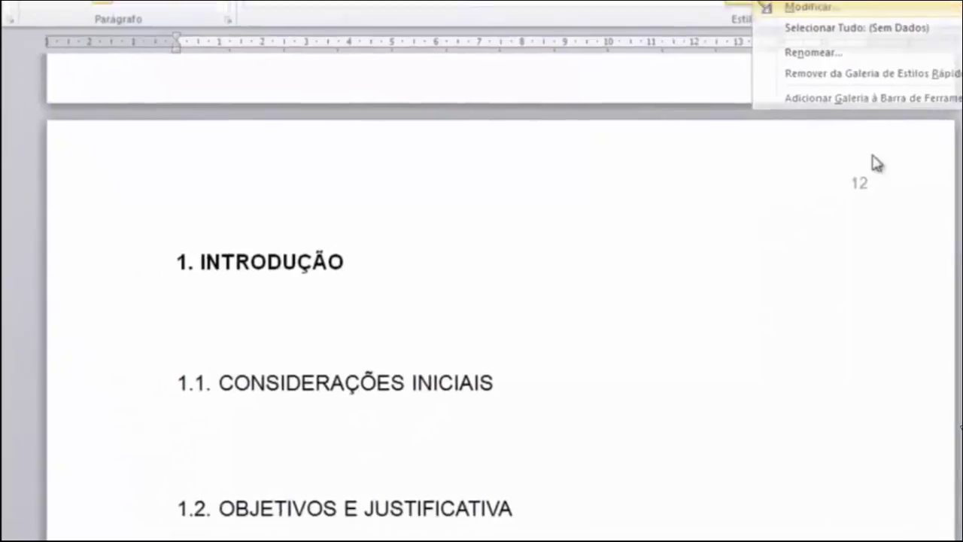
pyautogui.click(886, 72)
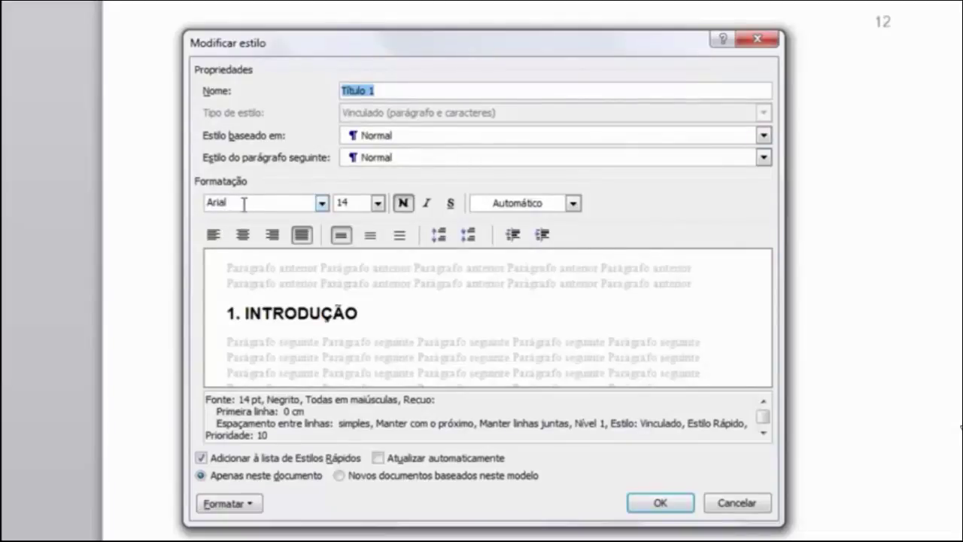
pyautogui.click(232, 202)
pyautogui.press('Tab')
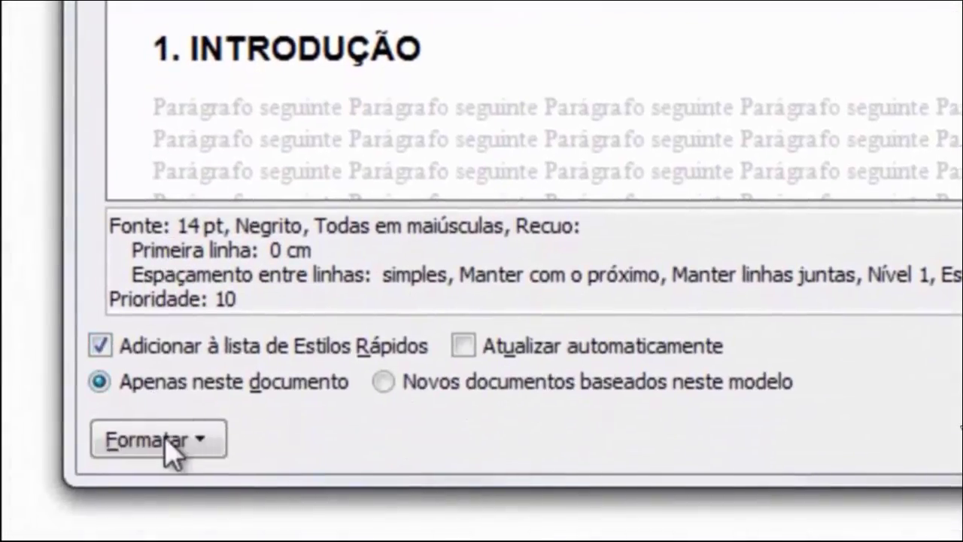
pyautogui.click(213, 452)
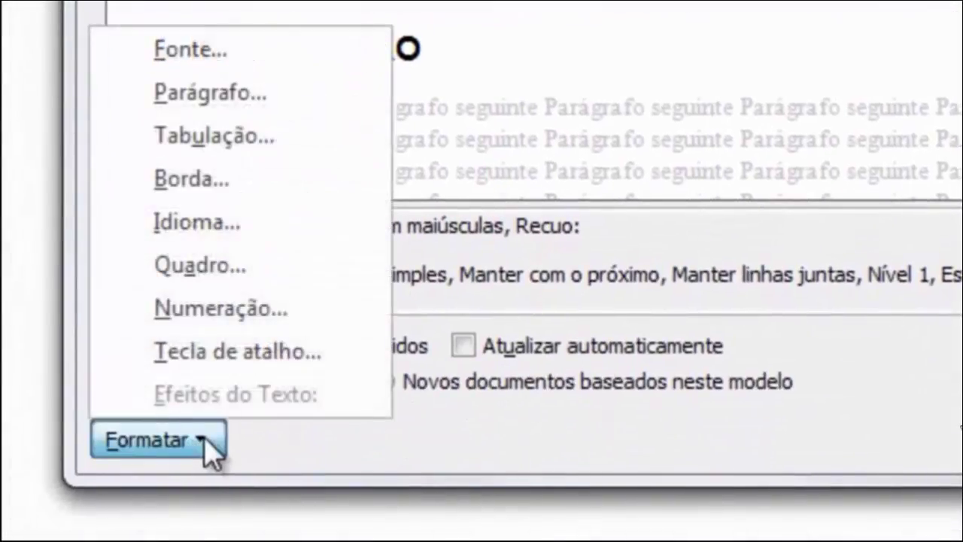
# - Check the Título 1 Fonte settings, cancel them unchanged, and reopen the Formatar list
pyautogui.click(305, 51)
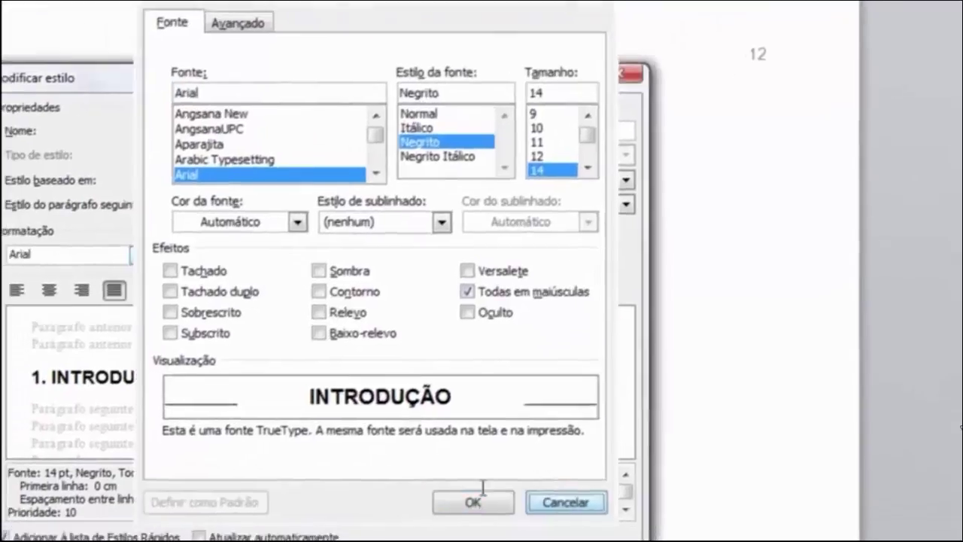
pyautogui.click(511, 514)
pyautogui.click(128, 499)
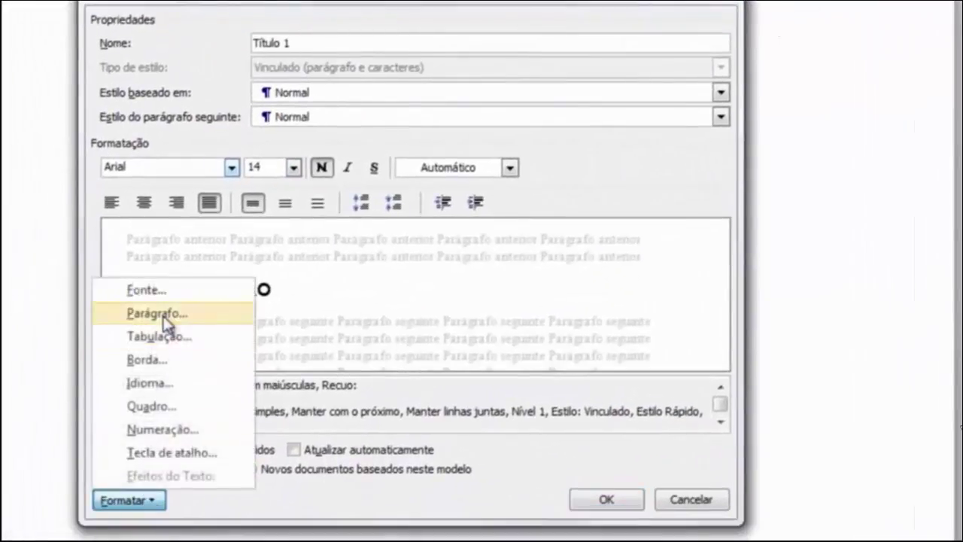
pyautogui.click(227, 324)
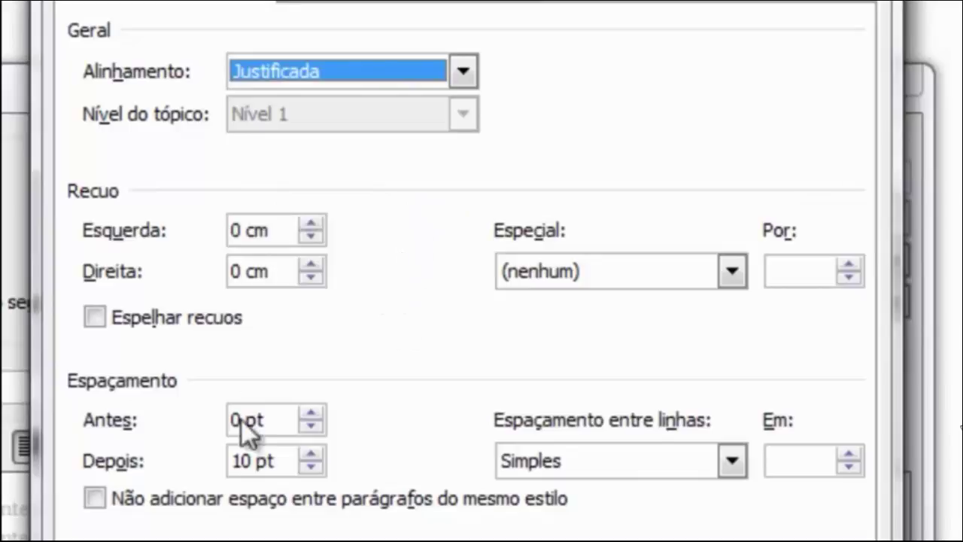
pyautogui.click(731, 465)
pyautogui.click(526, 488)
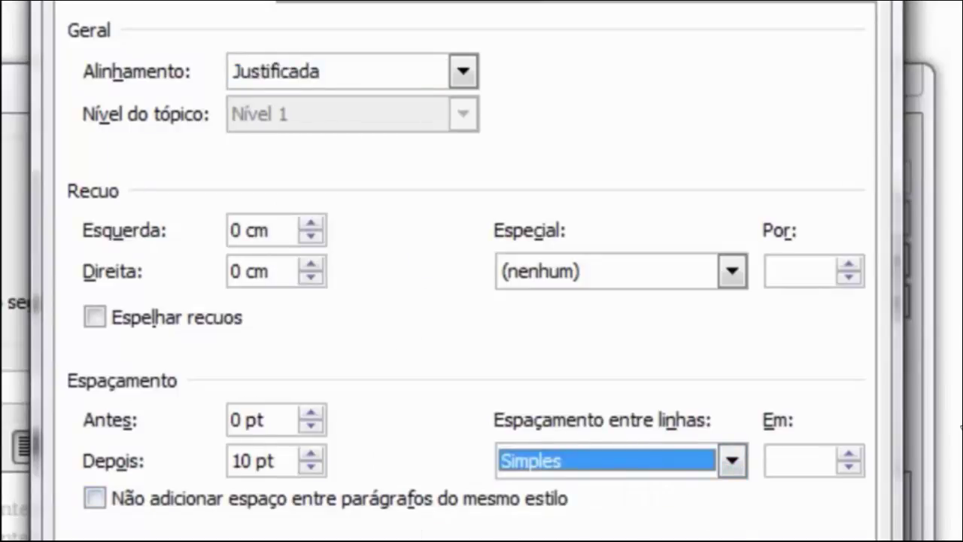
pyautogui.click(397, 11)
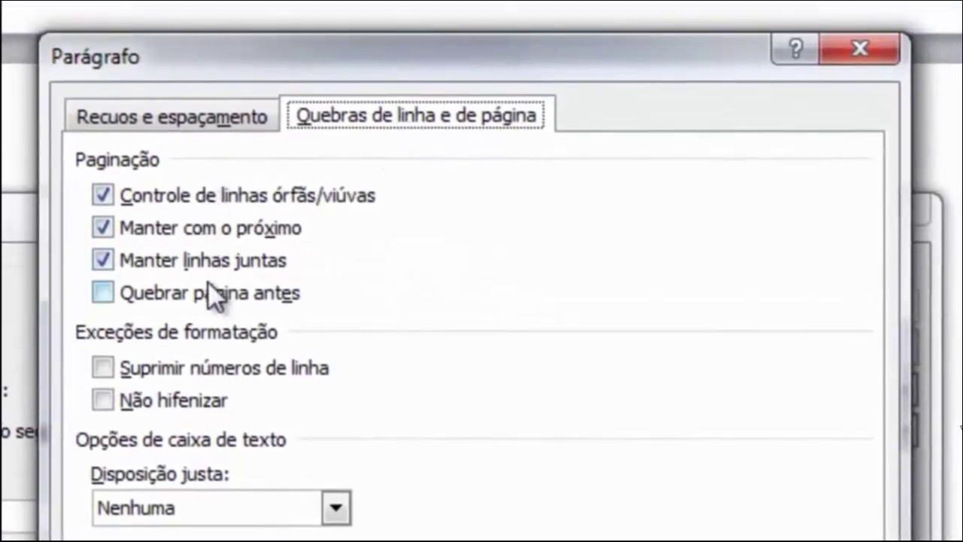
pyautogui.click(238, 128)
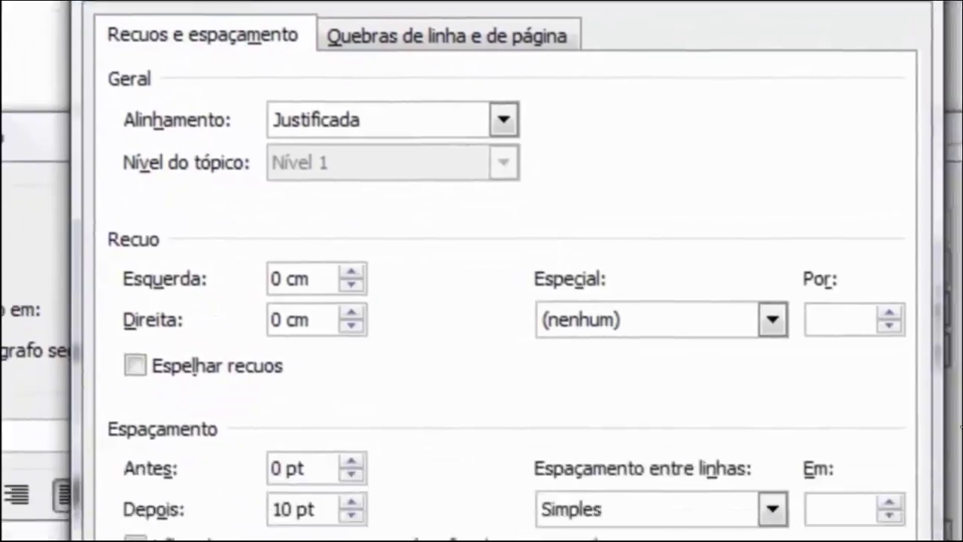
pyautogui.press('Return')
pyautogui.click(171, 479)
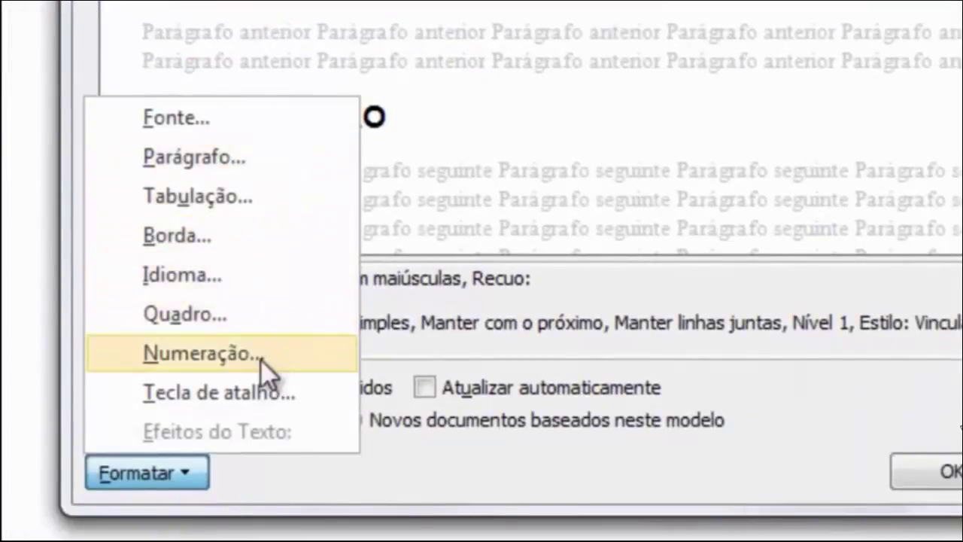
# - Dismiss the Formatar list and cancel the Título 1 Modificar estilo dialog unchanged
pyautogui.click(813, 381)
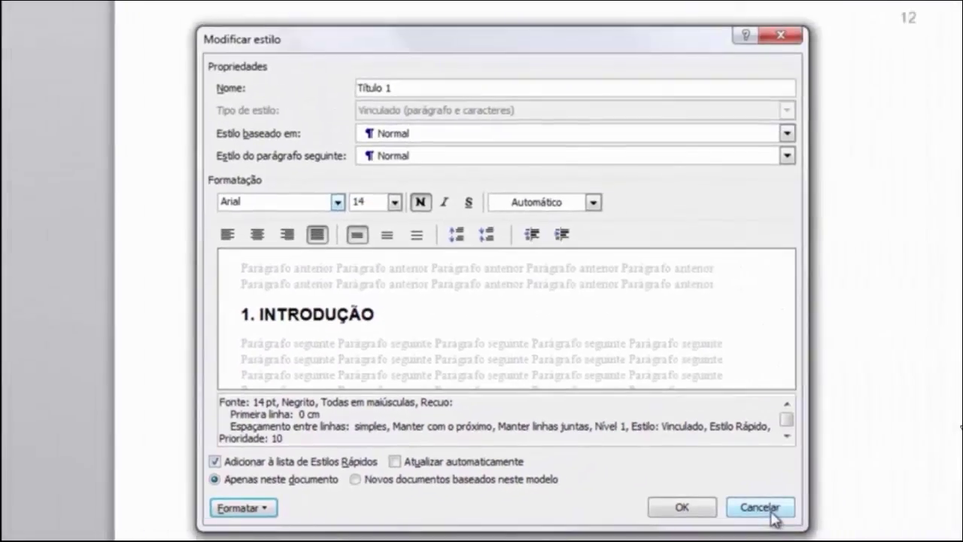
pyautogui.click(760, 508)
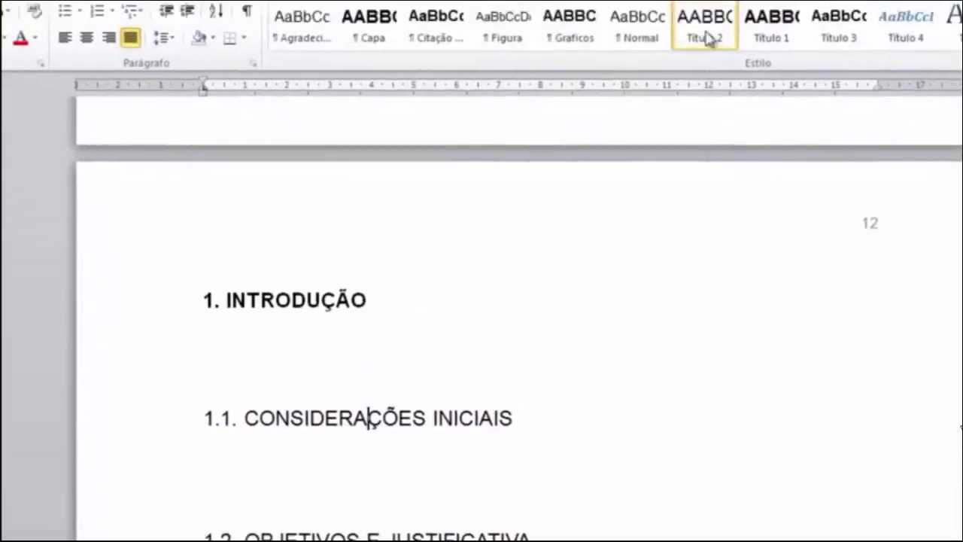
pyautogui.rightClick(703, 34)
pyautogui.click(776, 61)
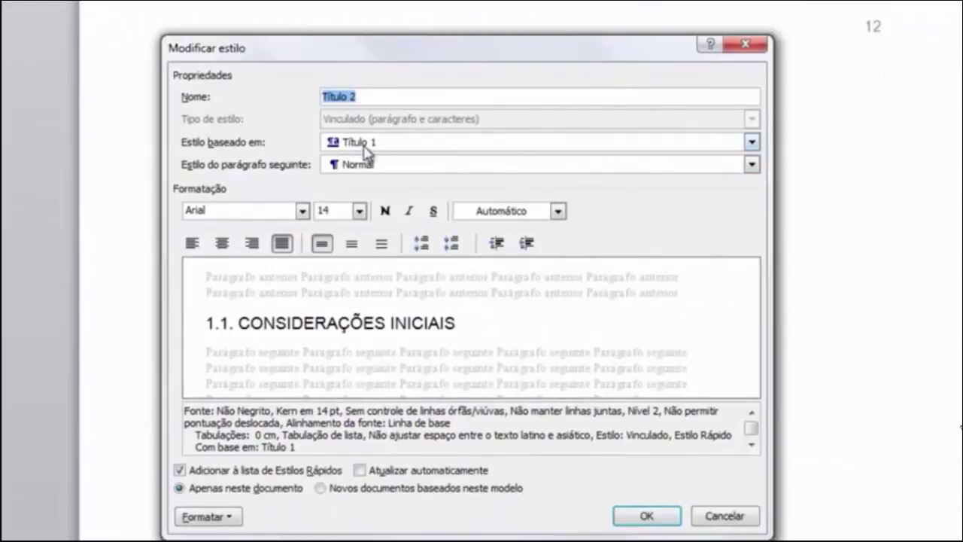
pyautogui.click(367, 148)
pyautogui.click(363, 140)
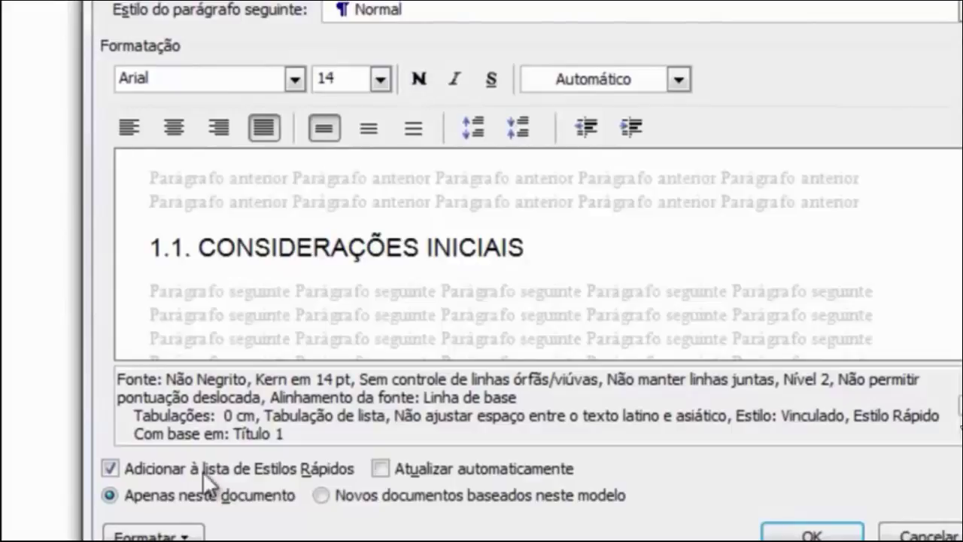
pyautogui.click(150, 535)
pyautogui.click(207, 251)
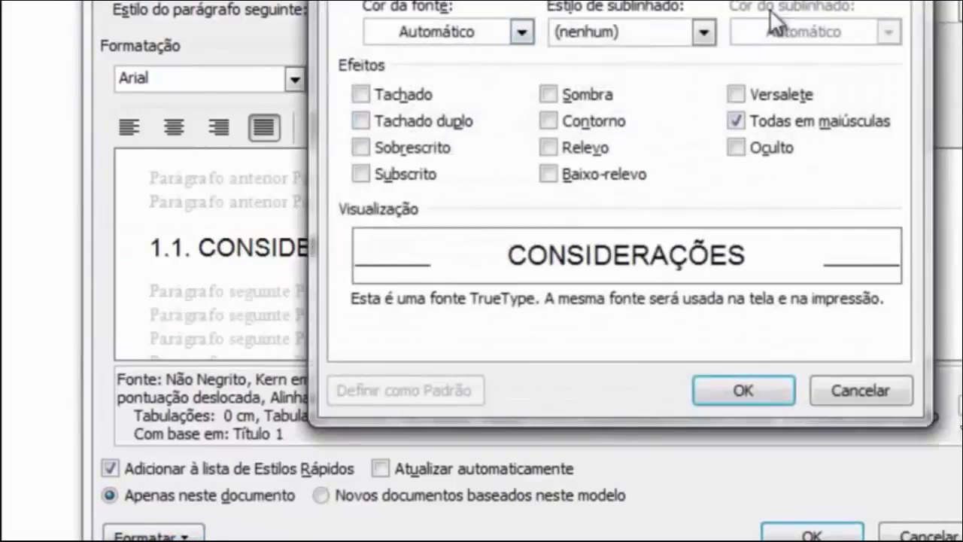
pyautogui.click(742, 388)
pyautogui.click(147, 533)
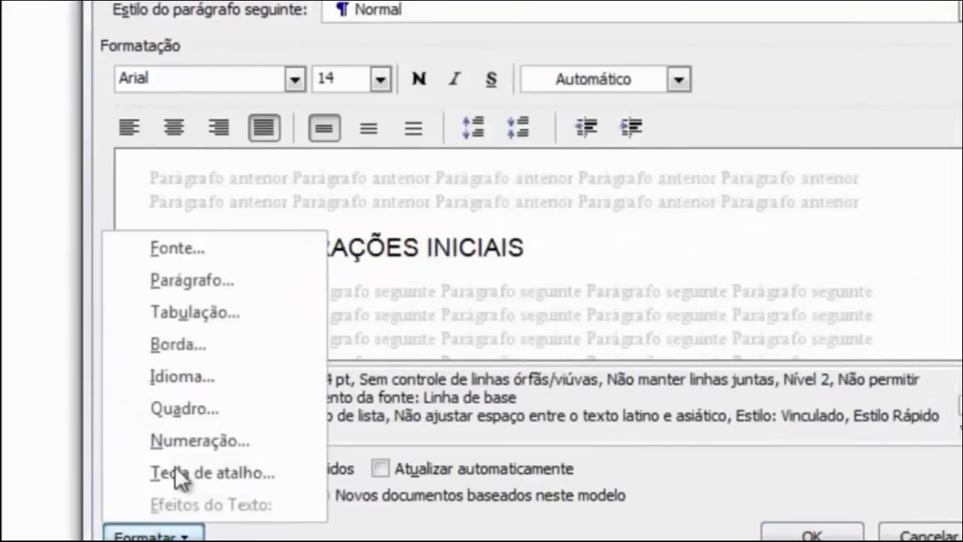
pyautogui.click(188, 291)
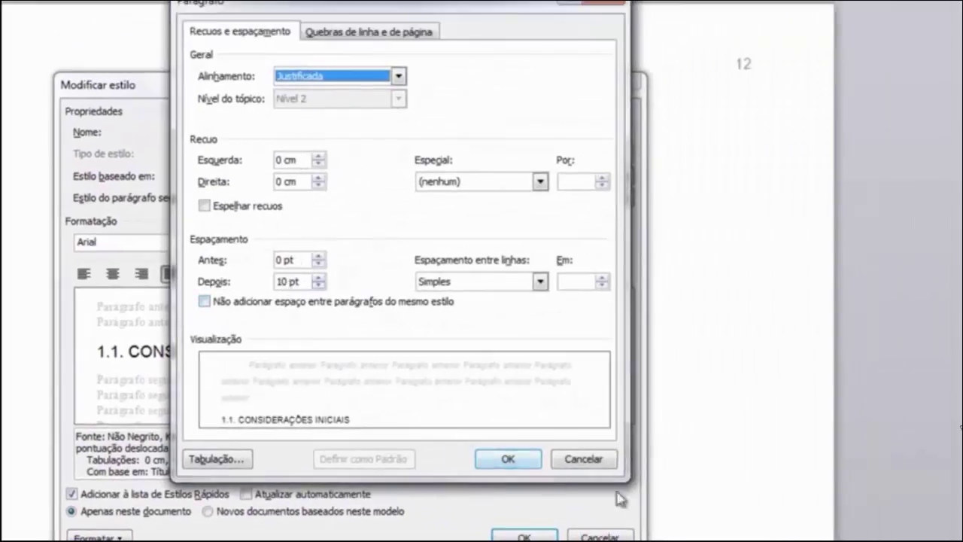
pyautogui.click(592, 459)
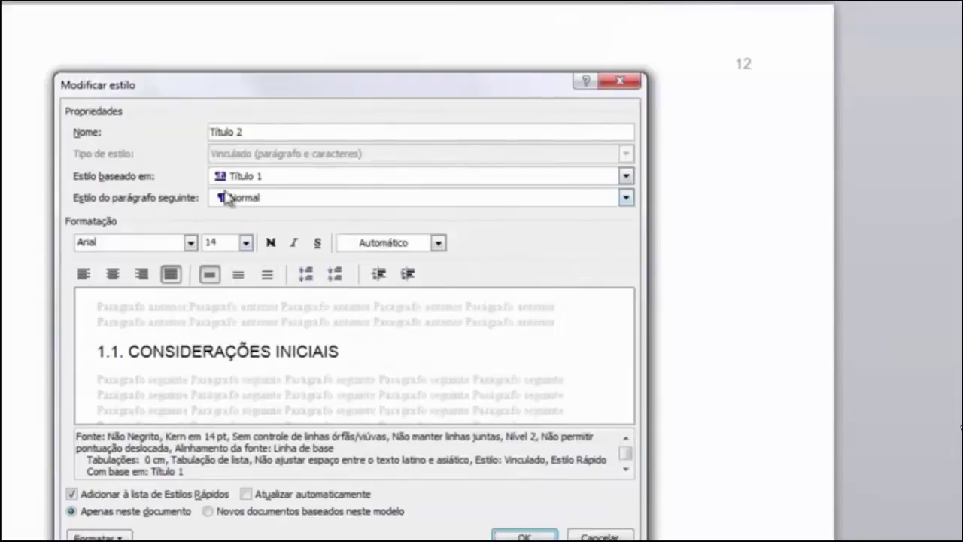
pyautogui.press('Return')
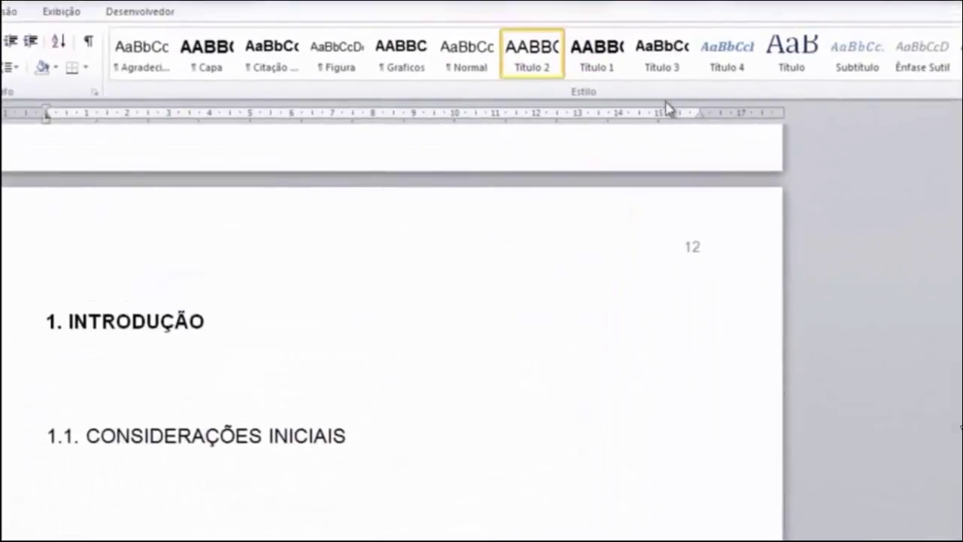
pyautogui.rightClick(672, 53)
pyautogui.click(707, 76)
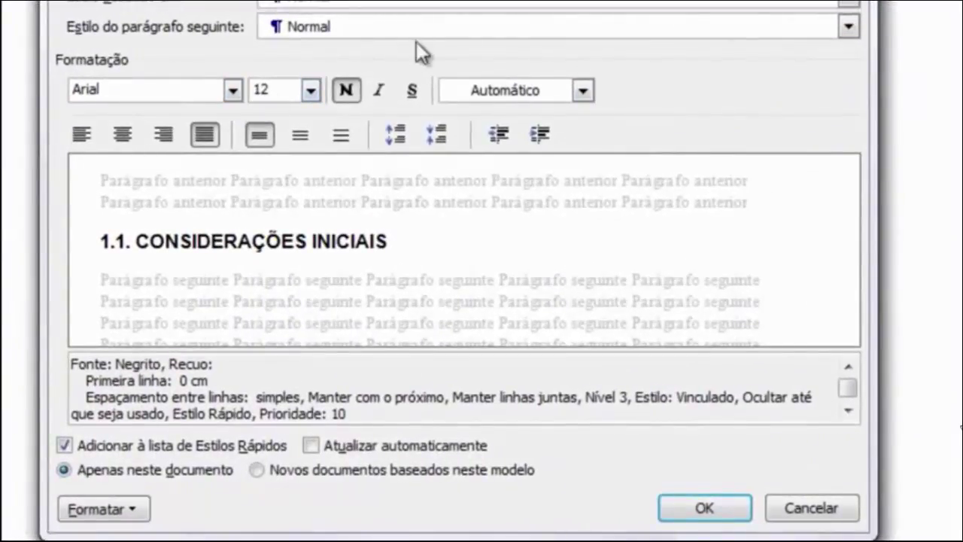
pyautogui.click(98, 509)
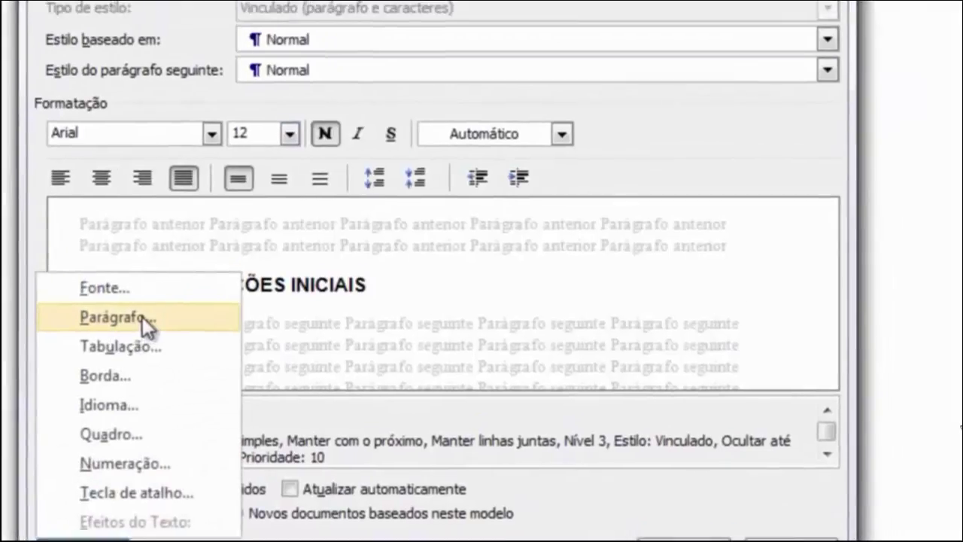
pyautogui.click(146, 284)
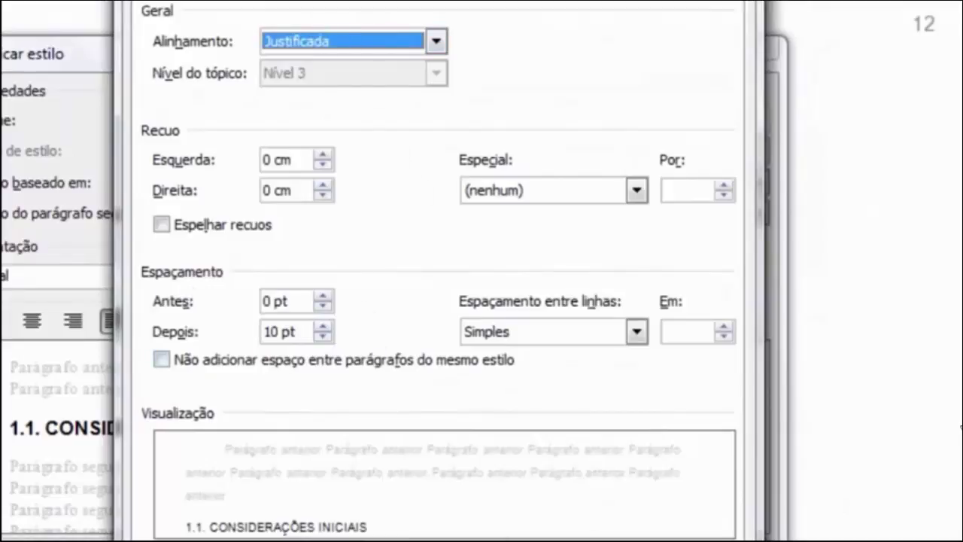
pyautogui.press('Return')
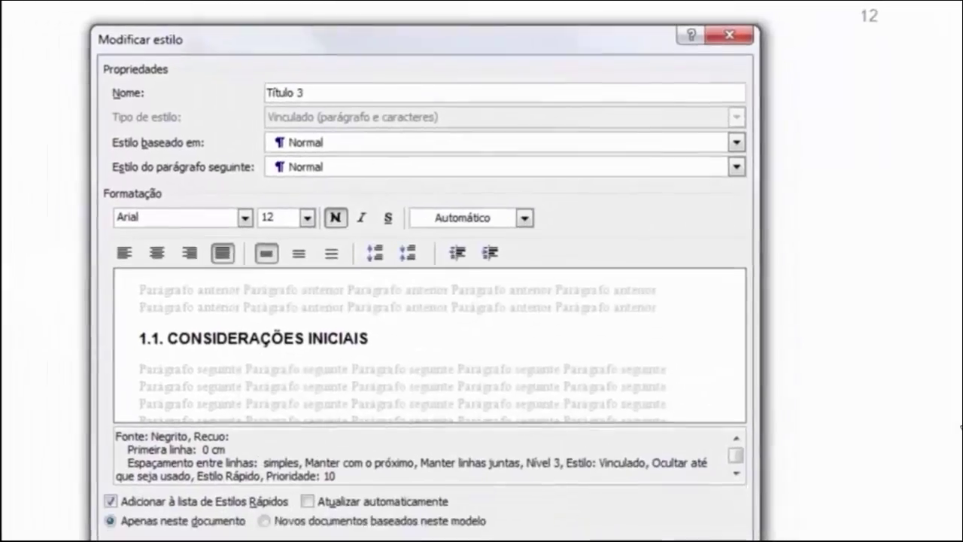
pyautogui.click(704, 508)
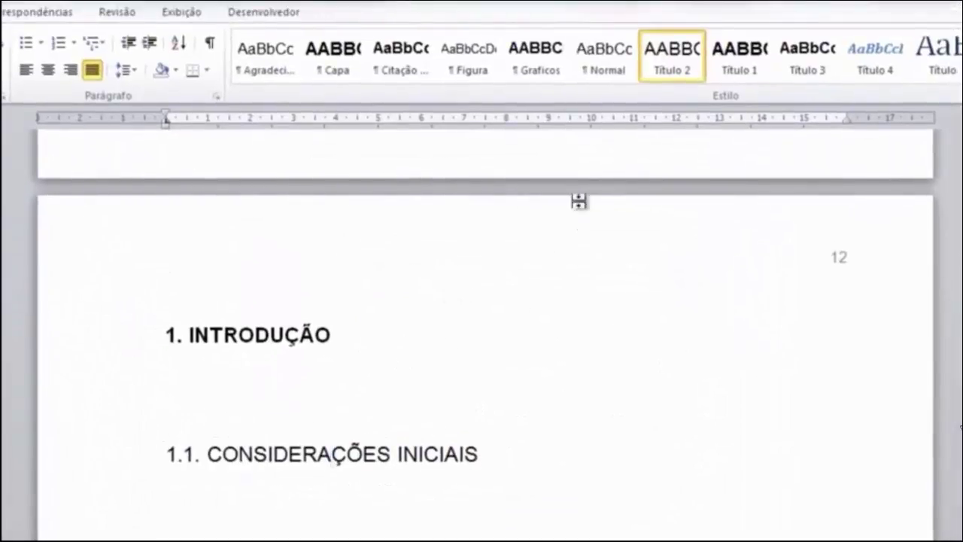
pyautogui.rightClick(603, 59)
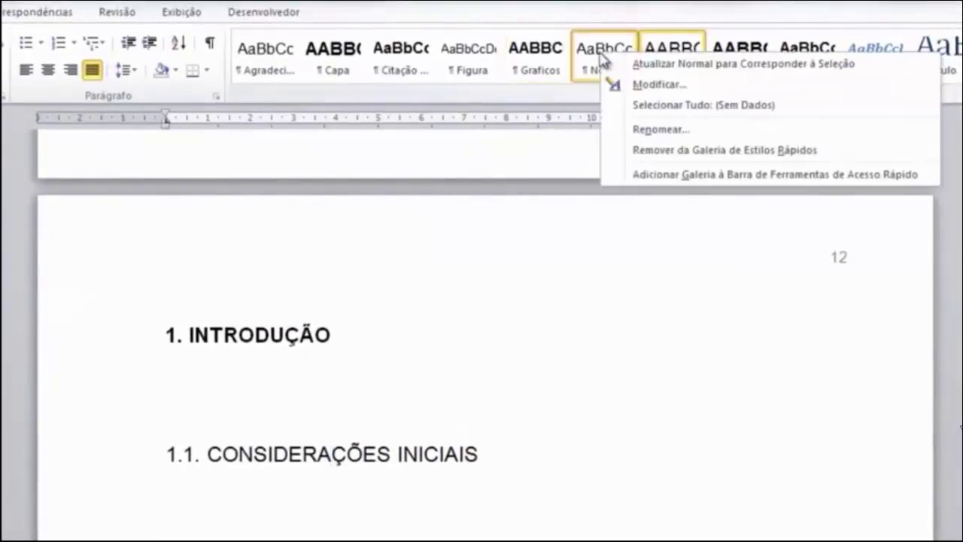
pyautogui.click(633, 86)
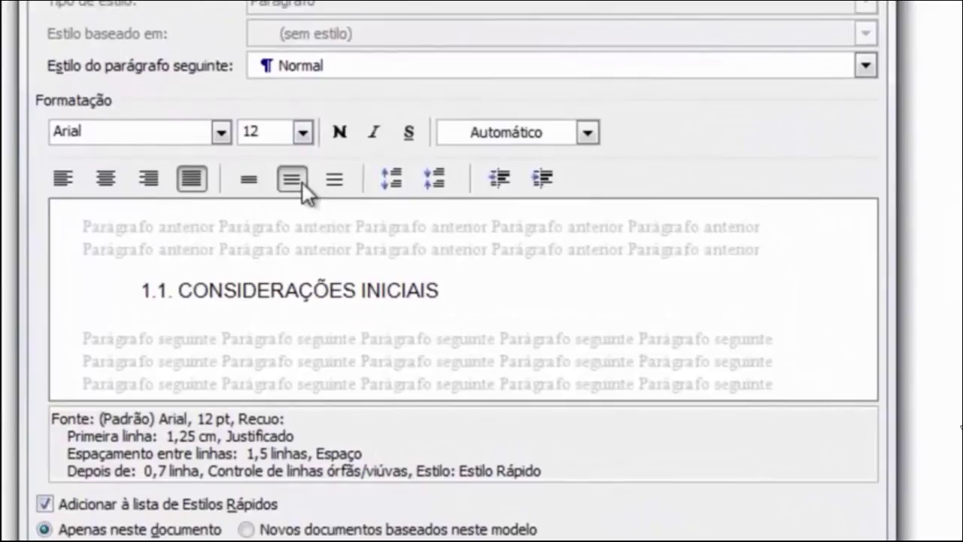
pyautogui.click(60, 541)
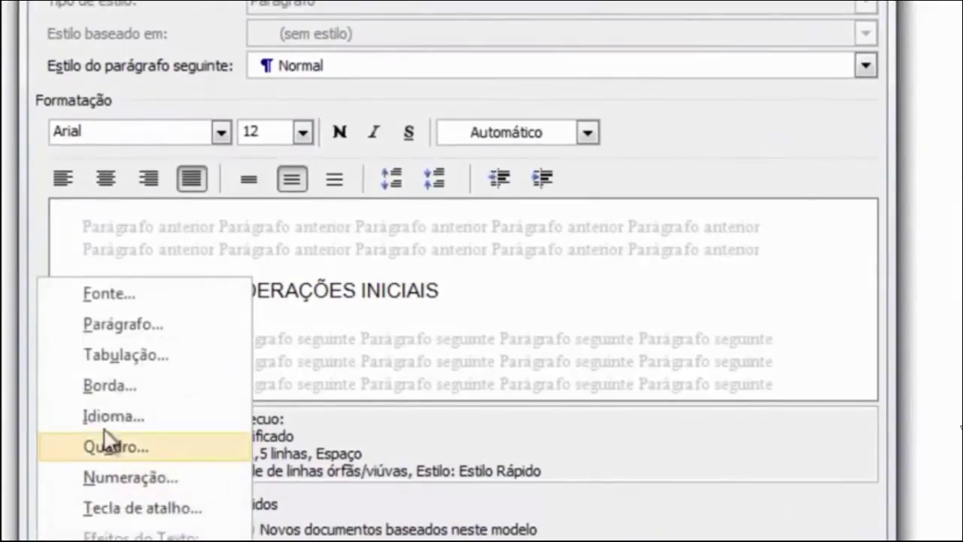
pyautogui.click(129, 329)
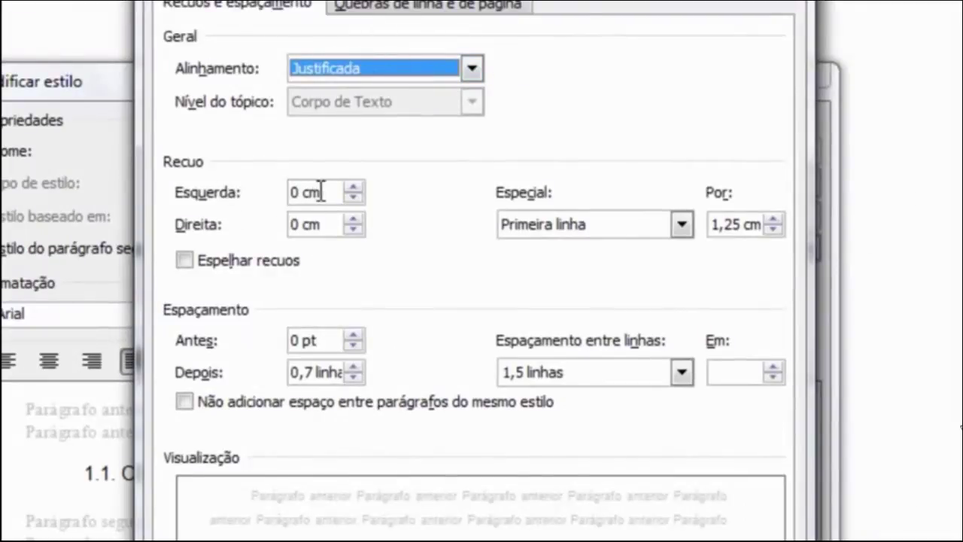
pyautogui.moveTo(333, 192); pyautogui.dragTo(271, 200)
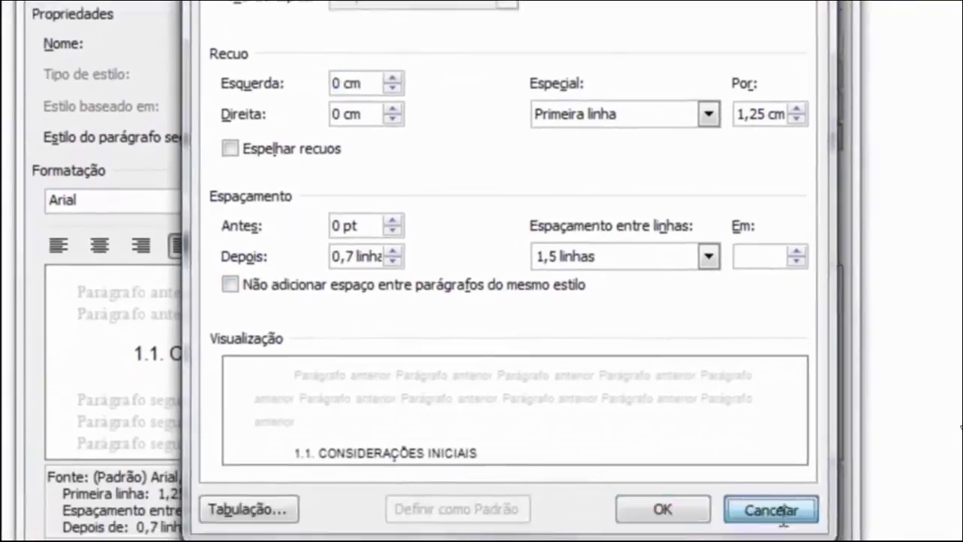
pyautogui.click(783, 510)
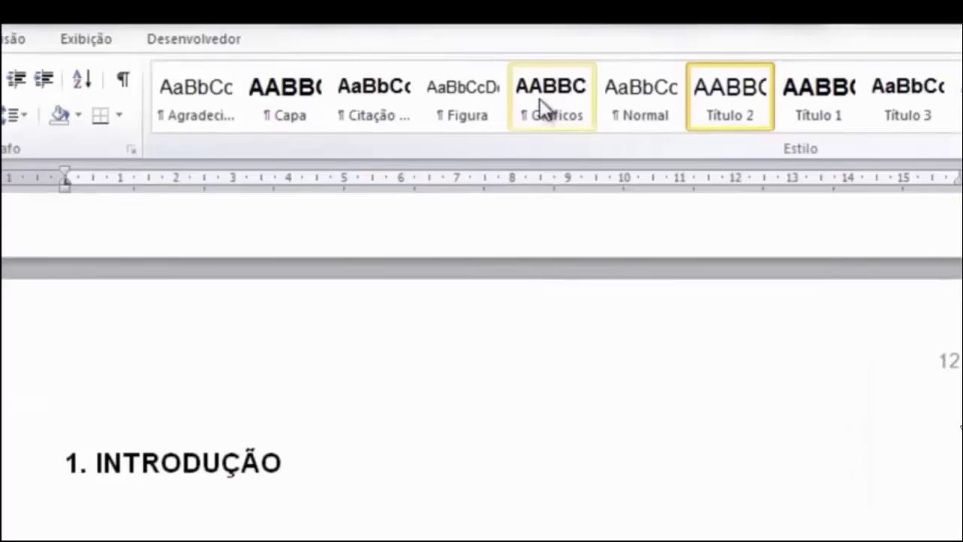
# - Confirm the bold 12 pt all-caps change to the Graficos style with OK
pyautogui.rightClick(540, 99)
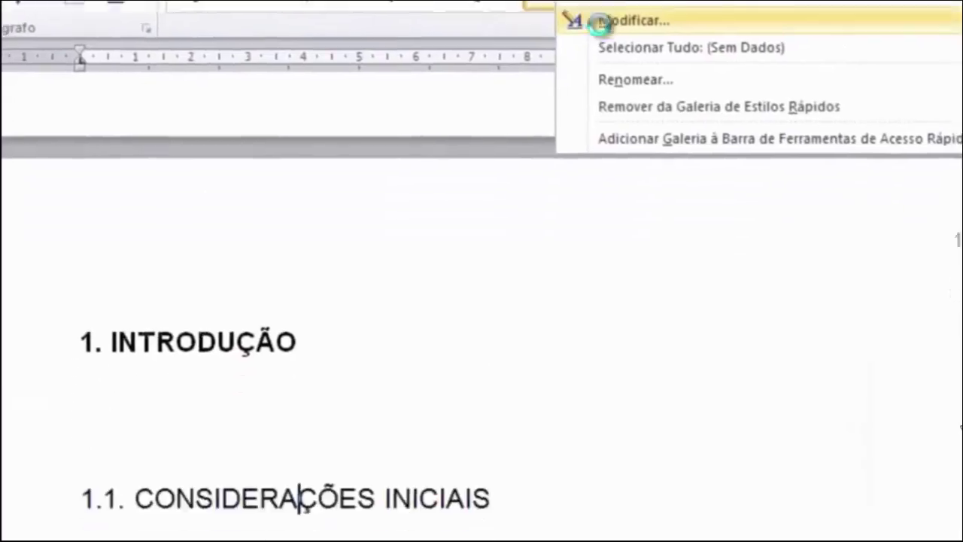
pyautogui.click(599, 22)
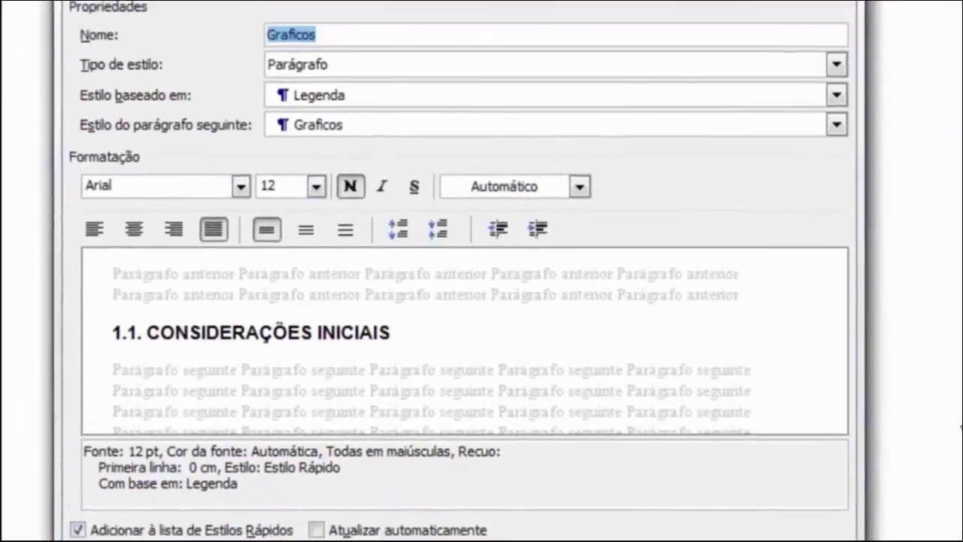
pyautogui.click(727, 490)
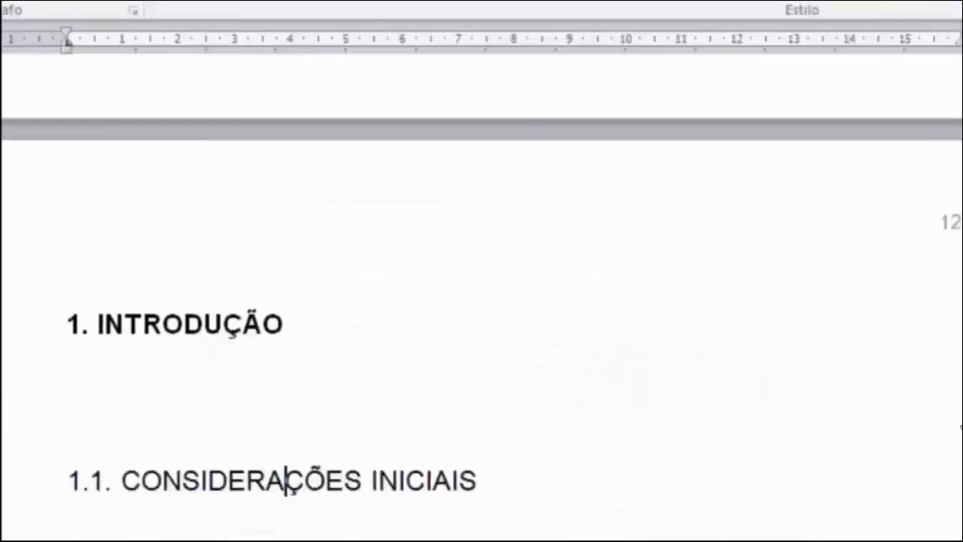
# - Open the Figura and Citação Capa styles, inspecting the 8 cm paragraph indent, then cancel unchanged
pyautogui.rightClick(441, 83)
pyautogui.click(512, 114)
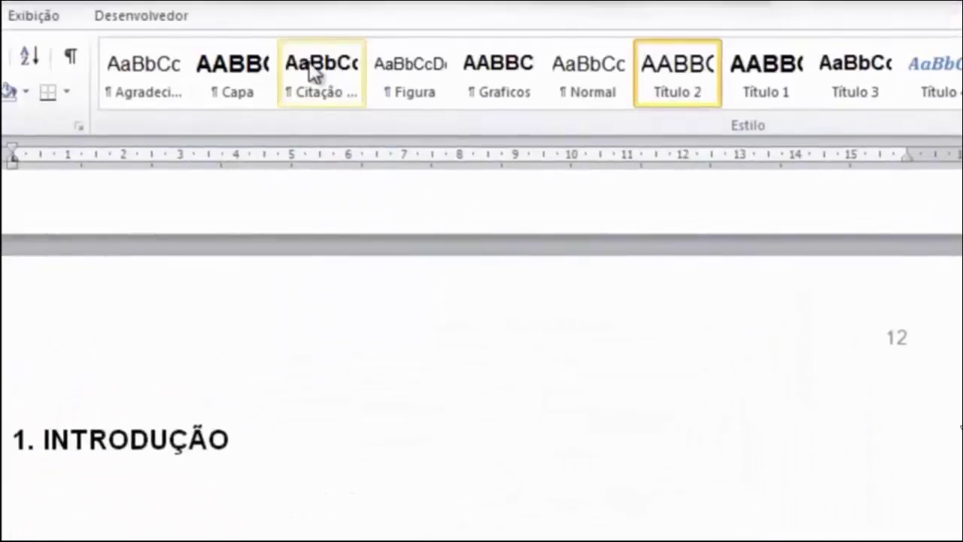
pyautogui.rightClick(315, 73)
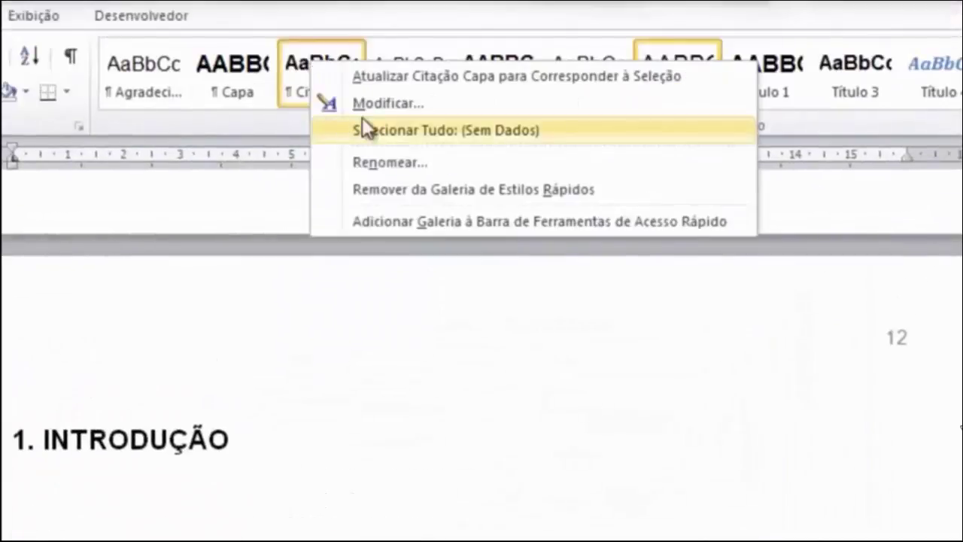
pyautogui.click(377, 101)
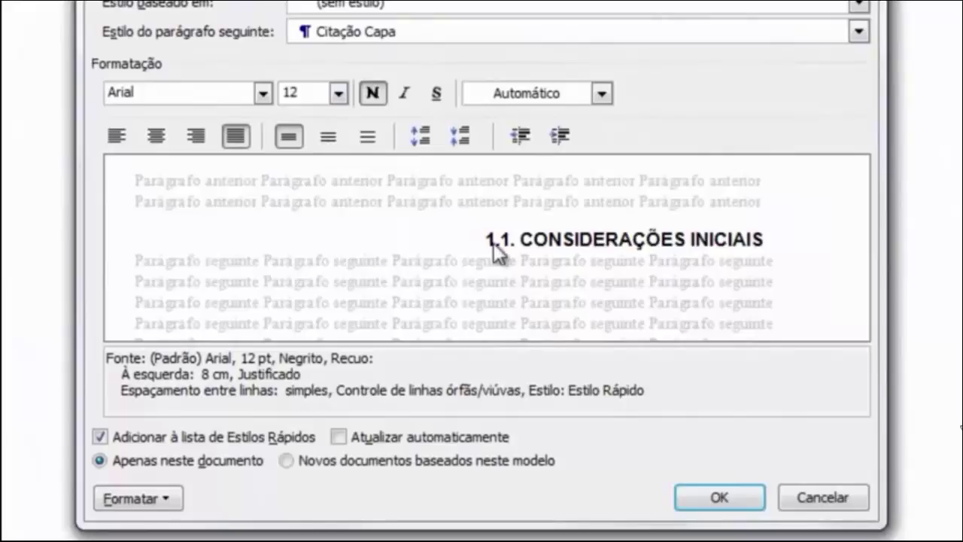
pyautogui.click(138, 498)
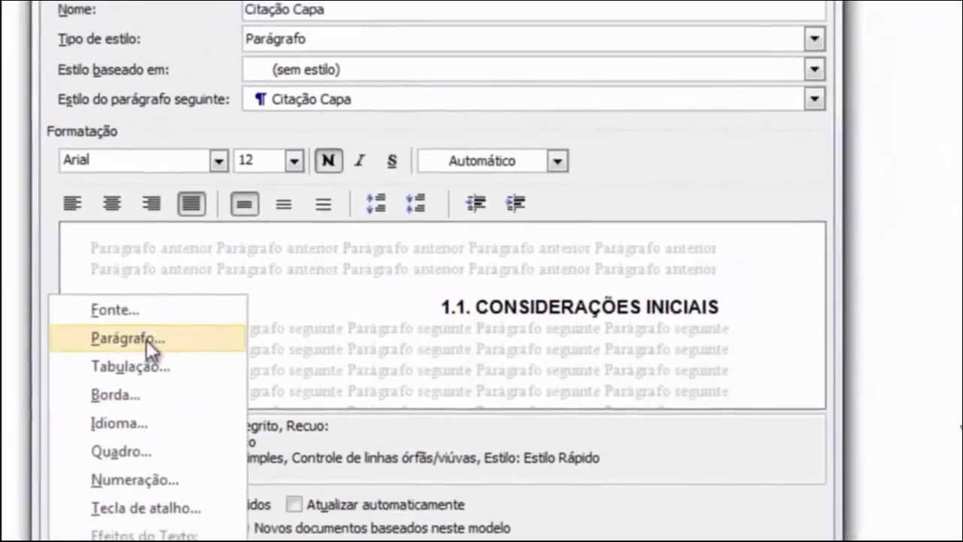
pyautogui.click(146, 340)
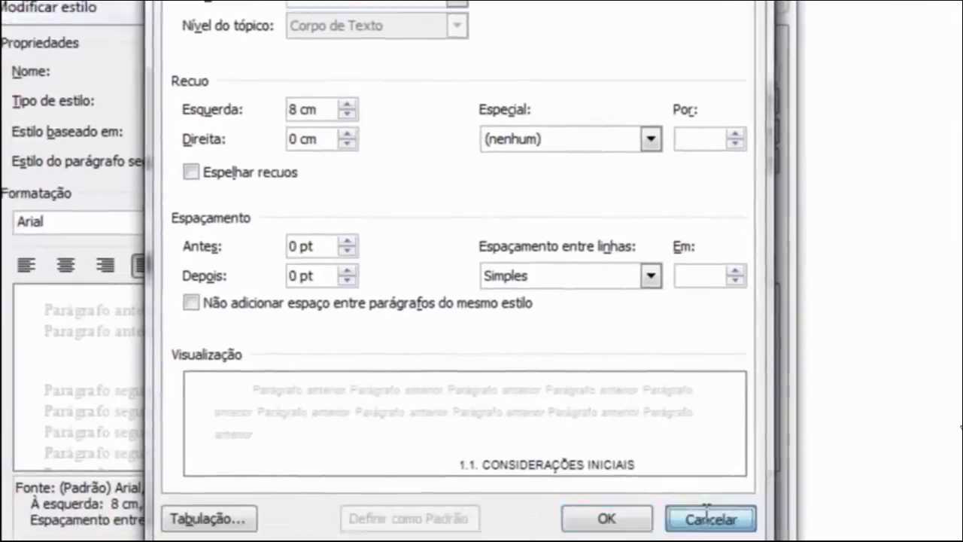
pyautogui.click(711, 515)
pyautogui.click(819, 502)
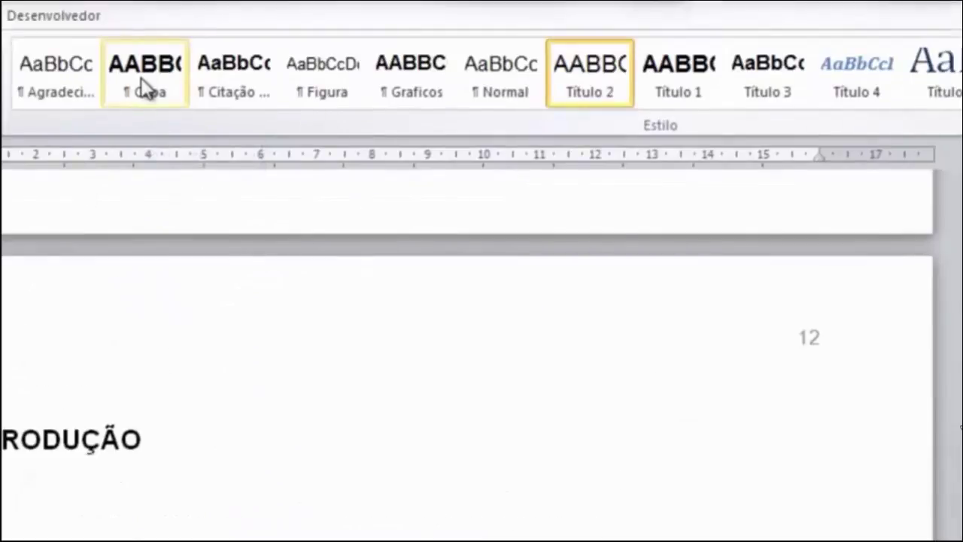
# - Inspect the Capa style (Arial 14 bold, centered) and close it unchanged
pyautogui.rightClick(141, 78)
pyautogui.click(218, 121)
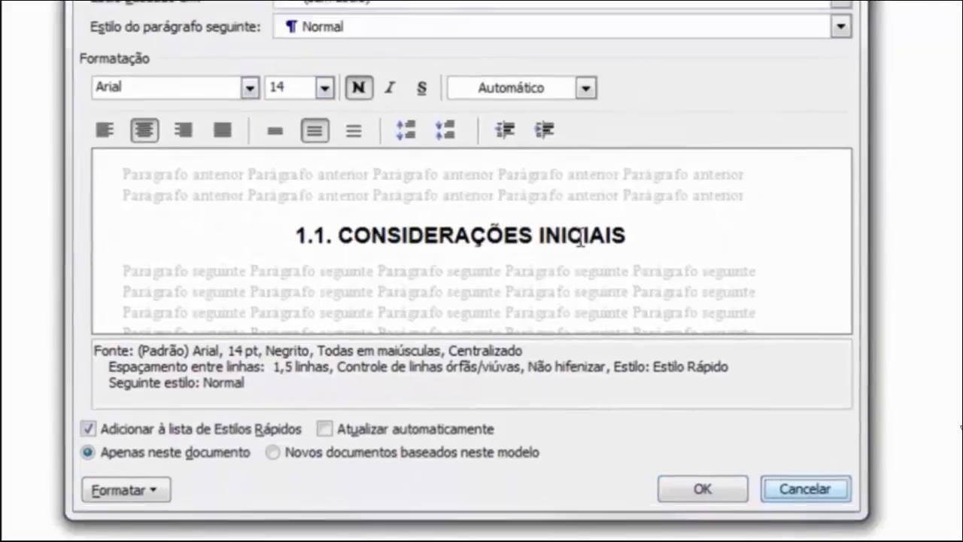
pyautogui.click(811, 475)
pyautogui.click(449, 493)
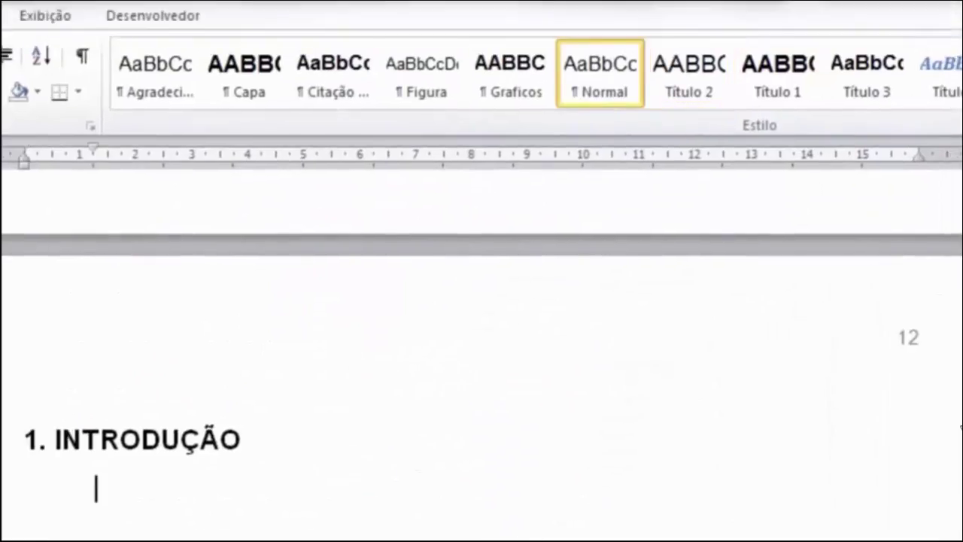
pyautogui.scroll(-5, 663, 520)
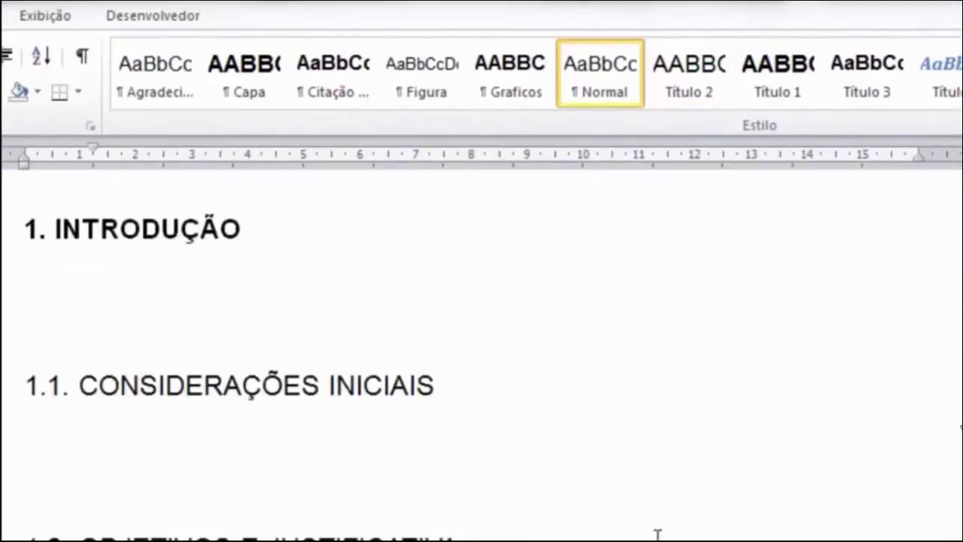
pyautogui.scroll(-10, 662, 519)
pyautogui.scroll(-5, 677, 129)
pyautogui.scroll(-5, 677, 130)
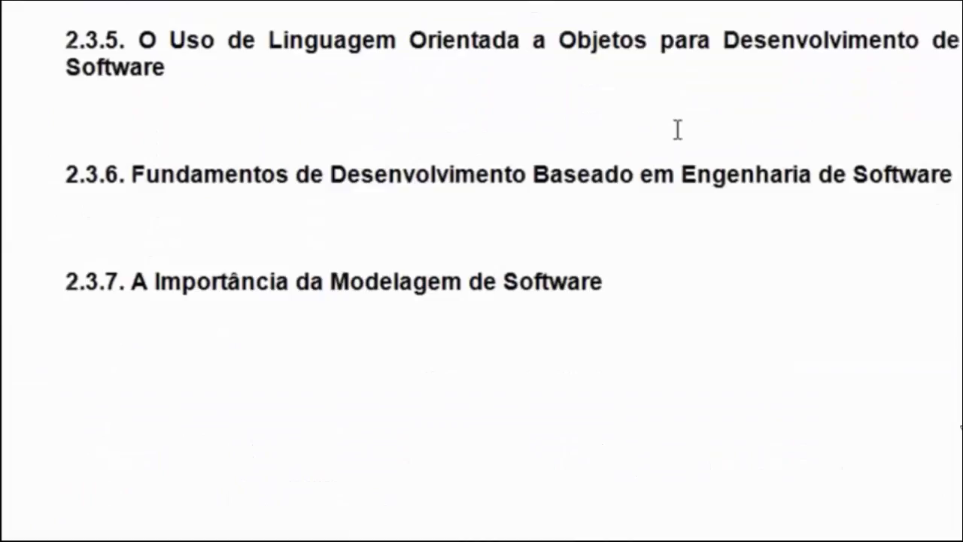
pyautogui.scroll(-5, 677, 129)
pyautogui.scroll(-5, 677, 130)
pyautogui.scroll(-5, 677, 130)
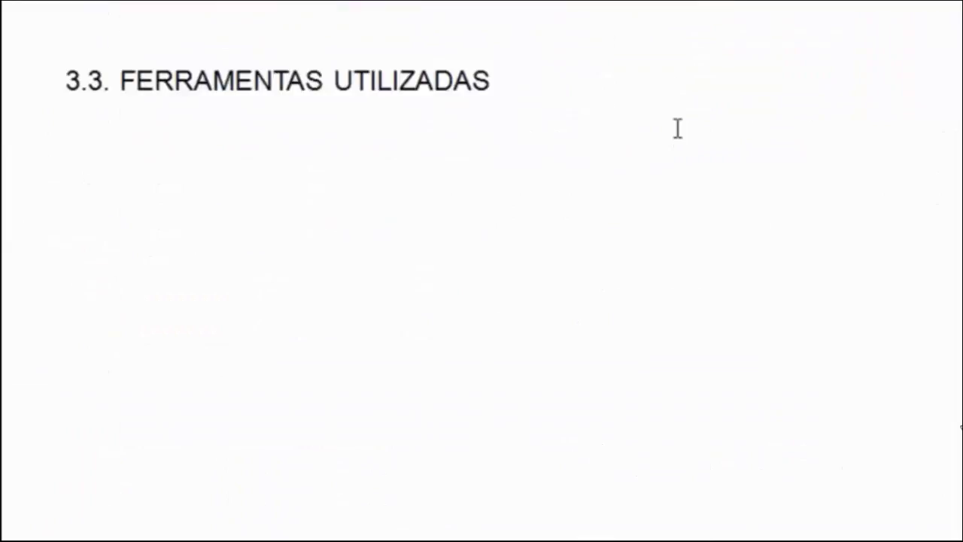
pyautogui.scroll(-5, 677, 130)
pyautogui.scroll(-5, 678, 130)
pyautogui.scroll(5, 676, 128)
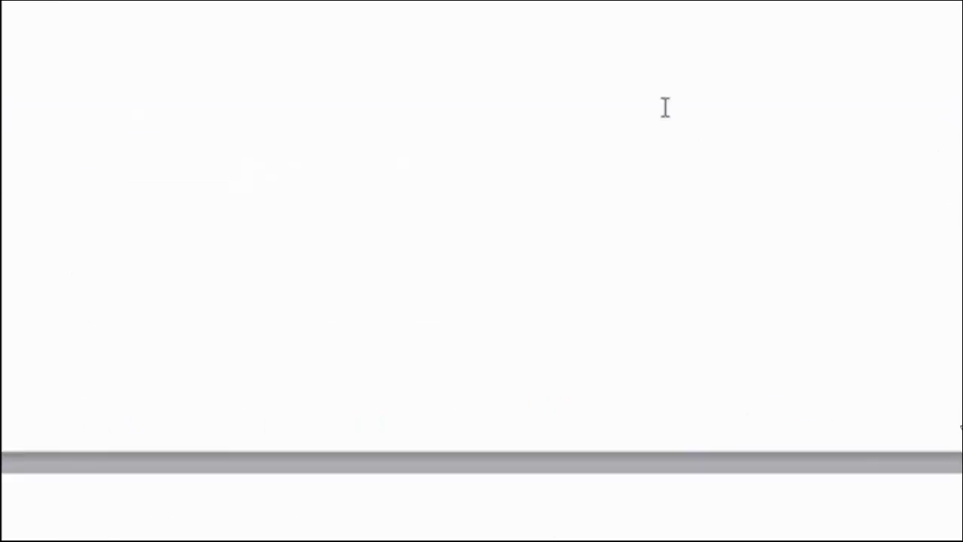
pyautogui.scroll(5, 665, 106)
pyautogui.scroll(10, 346, 88)
pyautogui.scroll(5, 352, 77)
pyautogui.scroll(5, 357, 54)
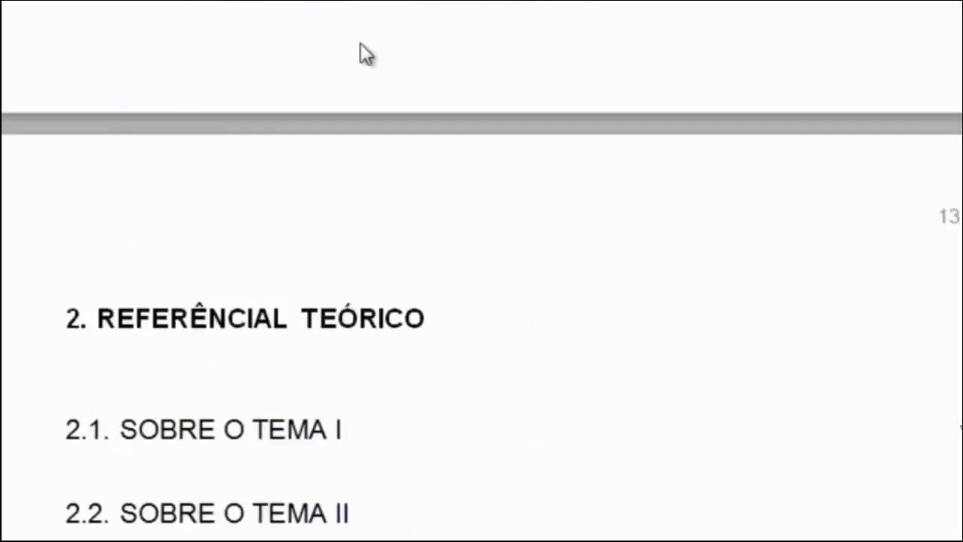
pyautogui.scroll(5, 362, 54)
pyautogui.scroll(5, 361, 40)
pyautogui.scroll(5, 361, 47)
# - Type placeholder text 'adfasdfasdf' and 'asdfasdf' below the INTRODUÇÃO heading
pyautogui.click(183, 226)
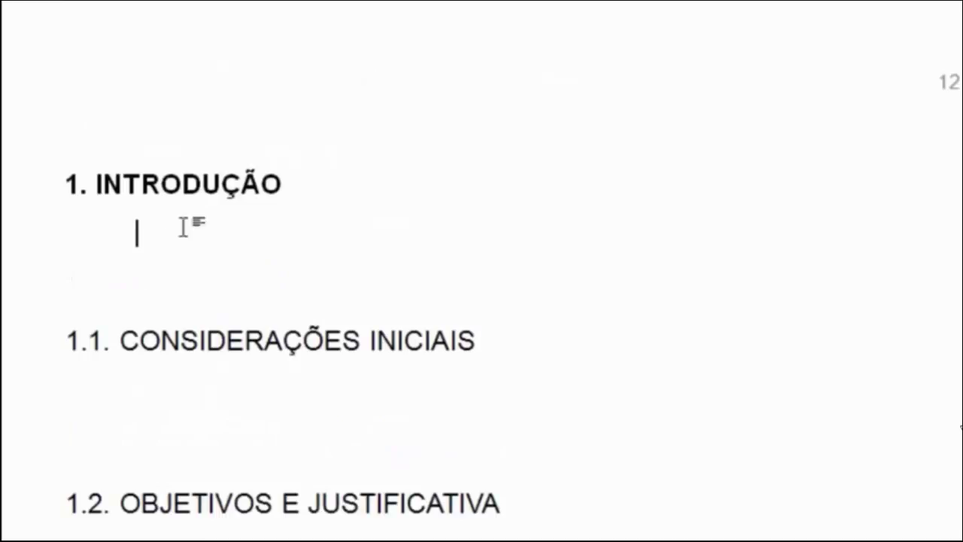
pyautogui.write('adfasdfasdf')
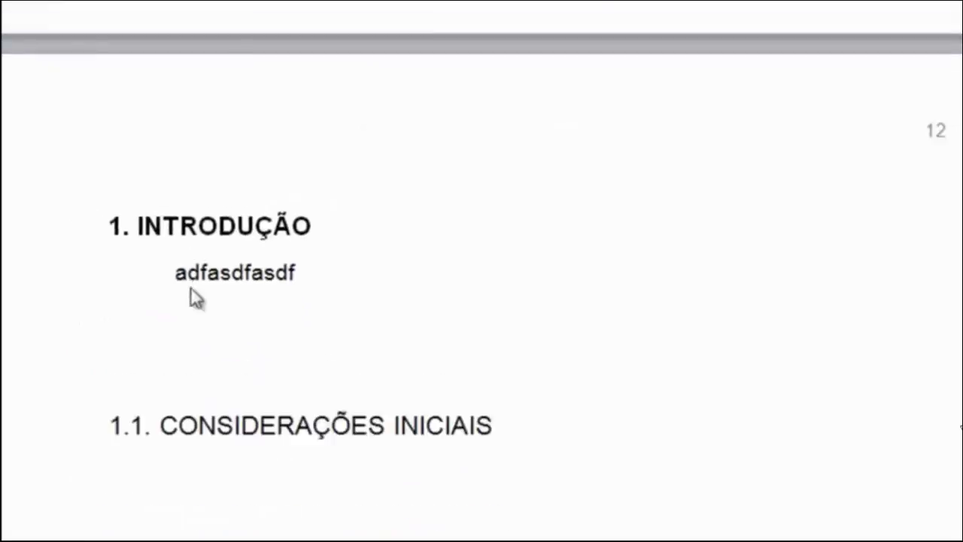
pyautogui.press('Return')
pyautogui.write('asdf')
pyautogui.press('Return')
pyautogui.write('asdf')
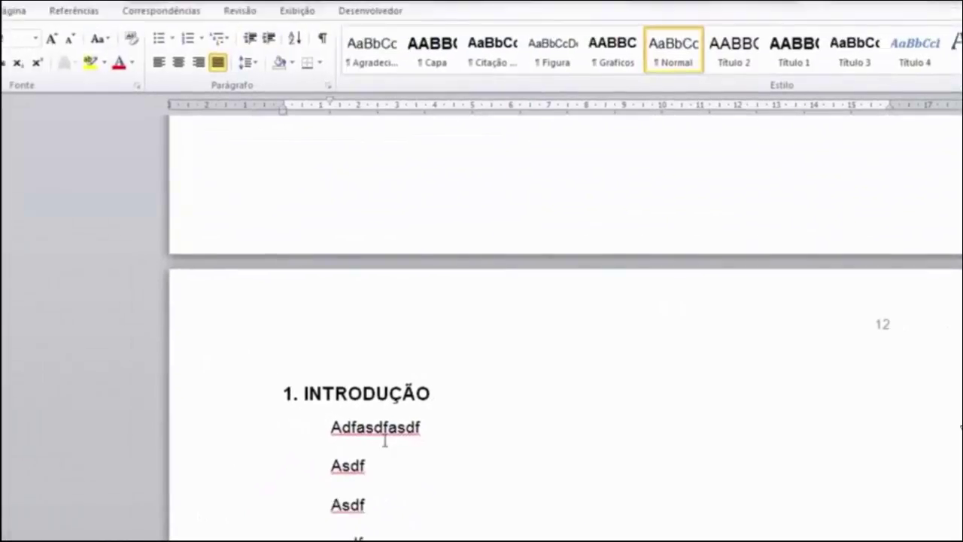
pyautogui.scroll(3, 577, 327)
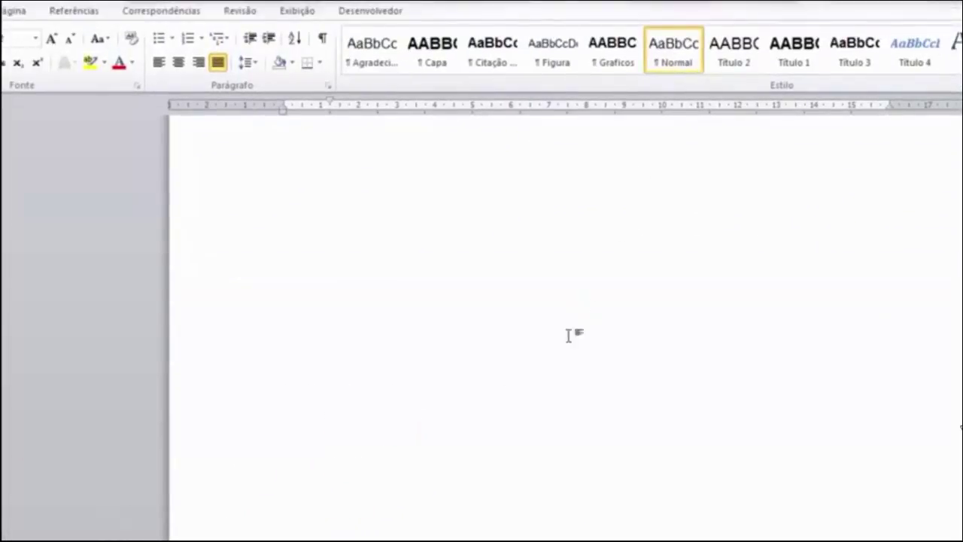
pyautogui.scroll(-5, 359, 487)
pyautogui.scroll(-5, 344, 432)
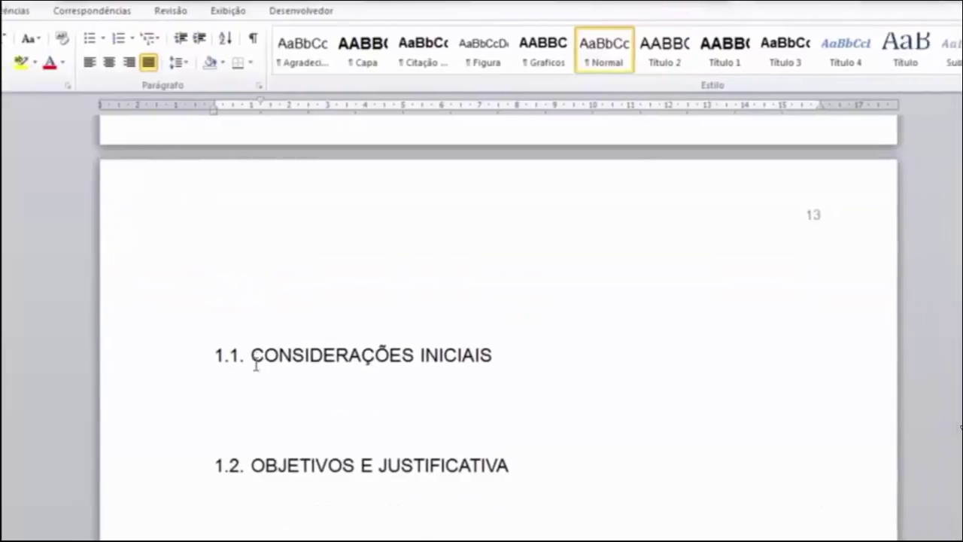
# - Add several 'asdf' placeholder lines under heading 1.1
pyautogui.click(210, 385)
pyautogui.write('asdfasdfasdf')
pyautogui.press('Return')
pyautogui.write('asdf')
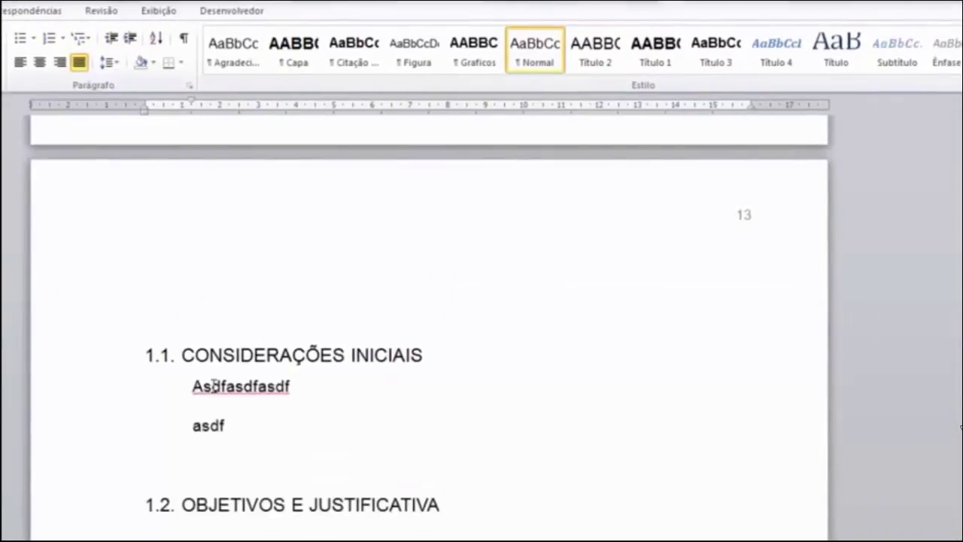
pyautogui.press('Return')
pyautogui.write('asdf')
pyautogui.press('Return')
pyautogui.write('asdf')
pyautogui.press('Return')
pyautogui.write('asdf')
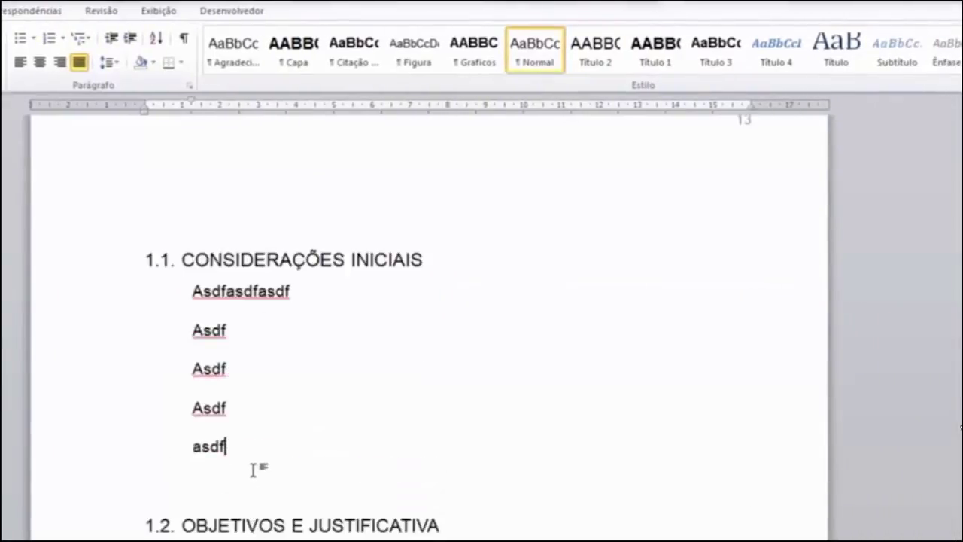
pyautogui.press('Return')
# - Add placeholder text 'asdfasdfasdfasdf' and 'asdfasdf' under heading 1.2
pyautogui.scroll(-5, 285, 509)
pyautogui.scroll(-3, 282, 509)
pyautogui.click(188, 471)
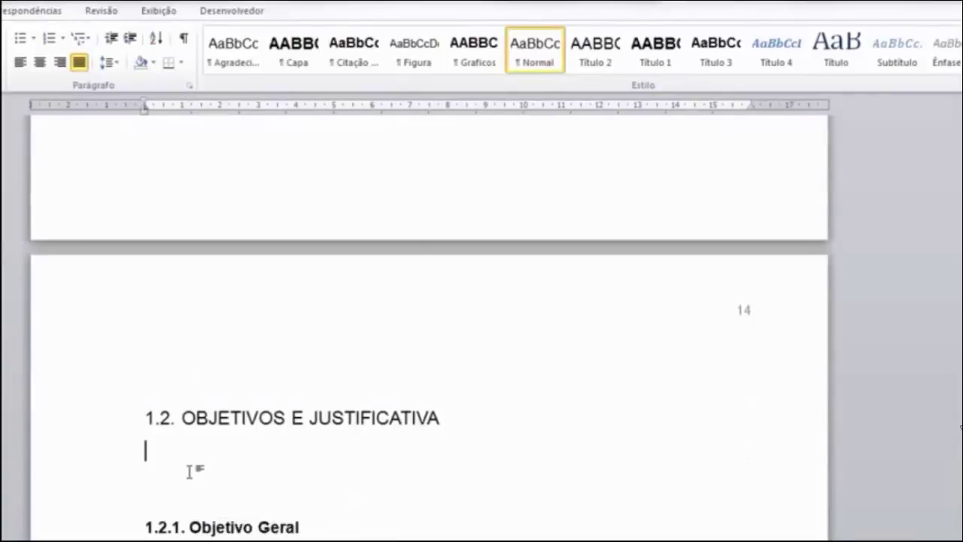
pyautogui.write('asdfasdfasdfasdf')
pyautogui.press('Return')
pyautogui.write('asdf')
pyautogui.press('Return')
pyautogui.write('asdf')
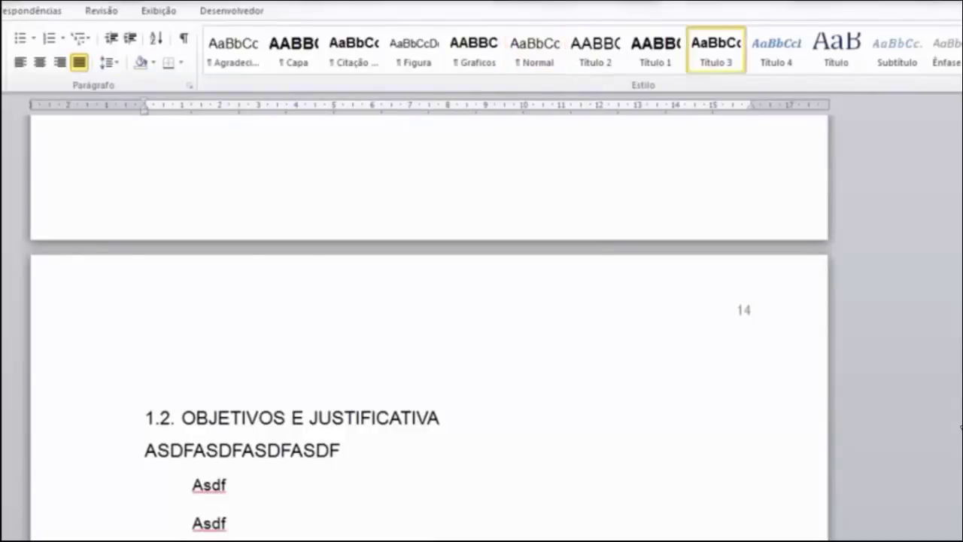
# - Break to page 15, apply the Capa style, add placeholder lines under Objetivo Geral, and push 1.2.2 to a new page
pyautogui.hotkey('ctrl', 'Return')
pyautogui.click(294, 50)
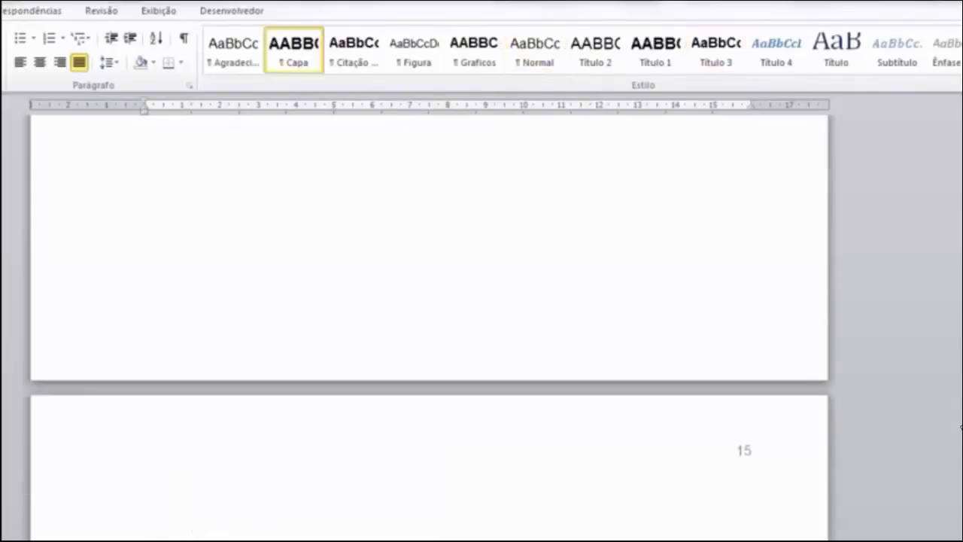
pyautogui.scroll(-3, 429, 324)
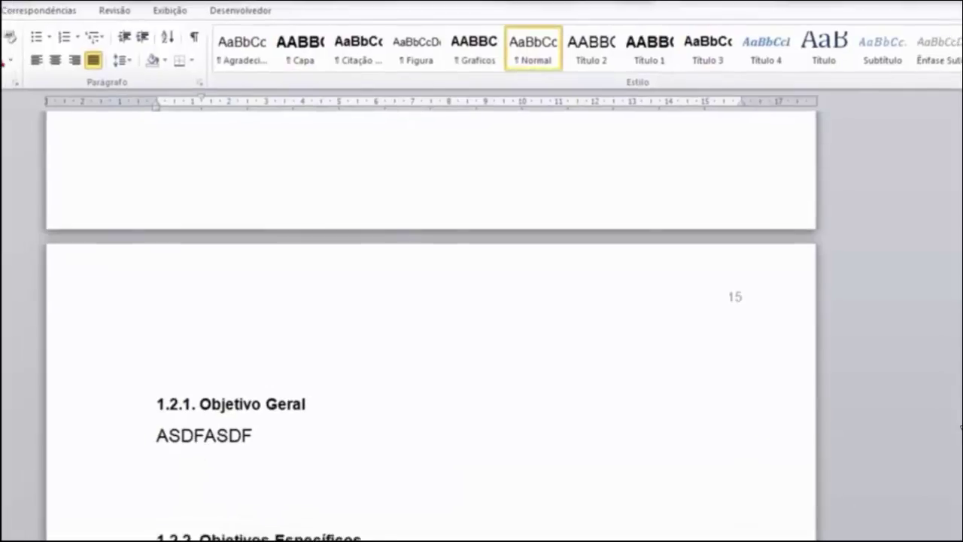
pyautogui.write('asdfasdf')
pyautogui.press('Return')
pyautogui.write('asdf')
pyautogui.press('Return')
pyautogui.write('asd')
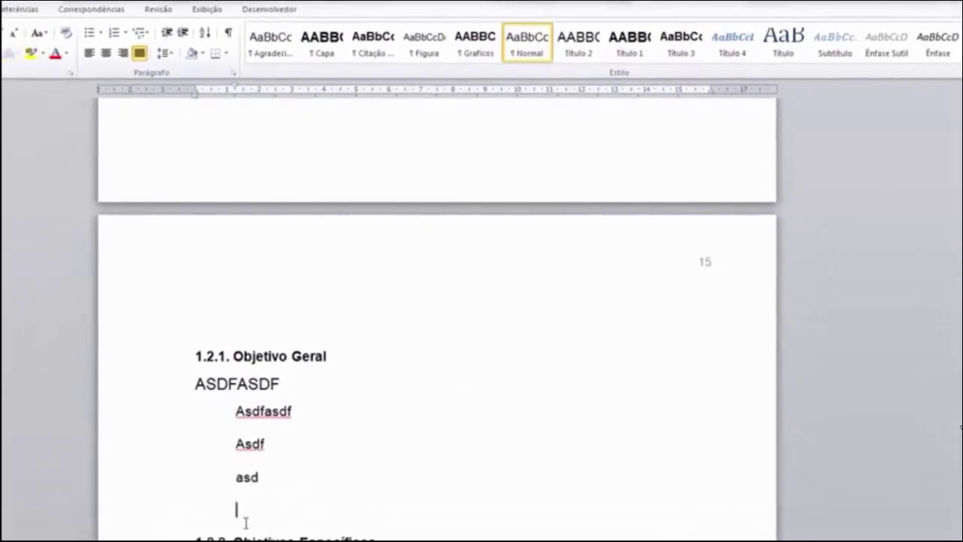
pyautogui.hotkey('ctrl', 'Return')
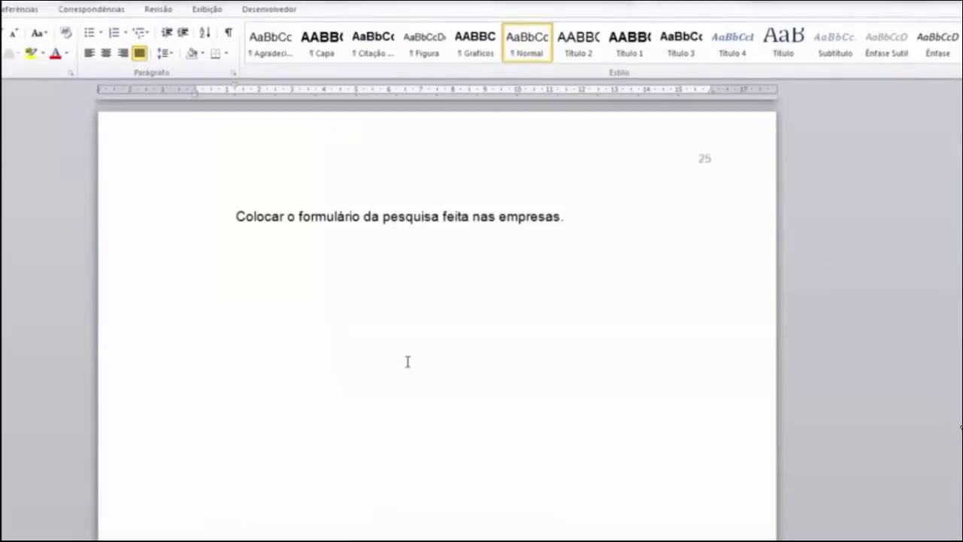
pyautogui.scroll(2, 391, 360)
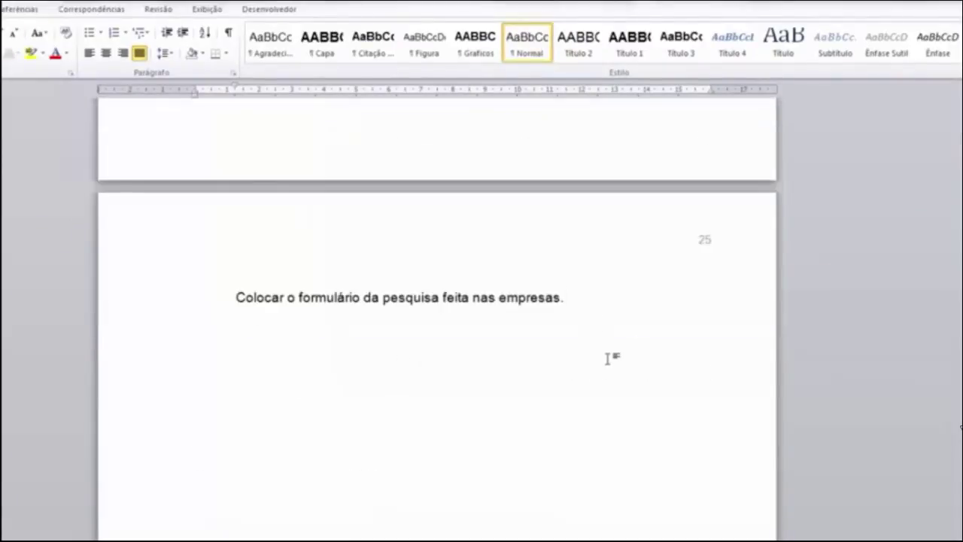
pyautogui.scroll(-10, 608, 358)
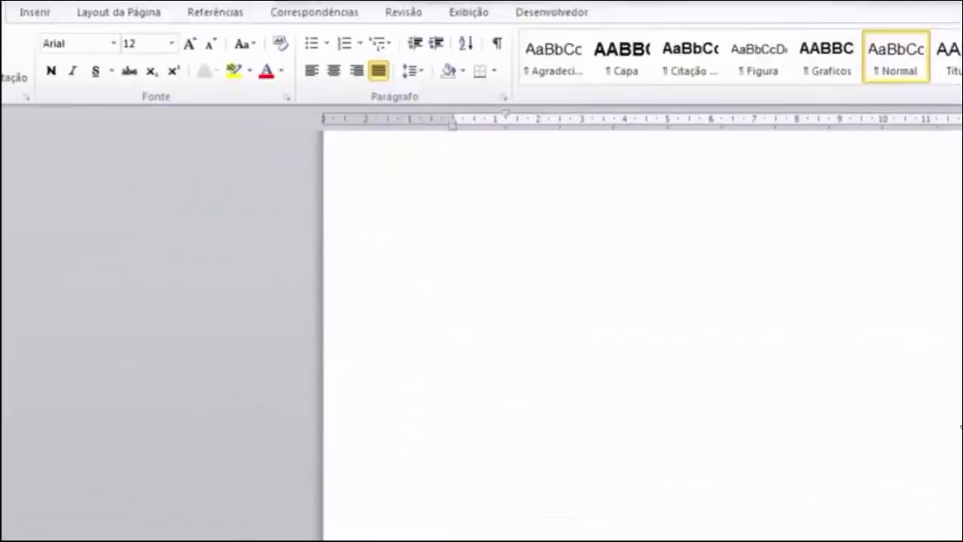
# - Insert a custom Sumário in Formal format with dotted leaders, replacing the existing one
pyautogui.click(441, 13)
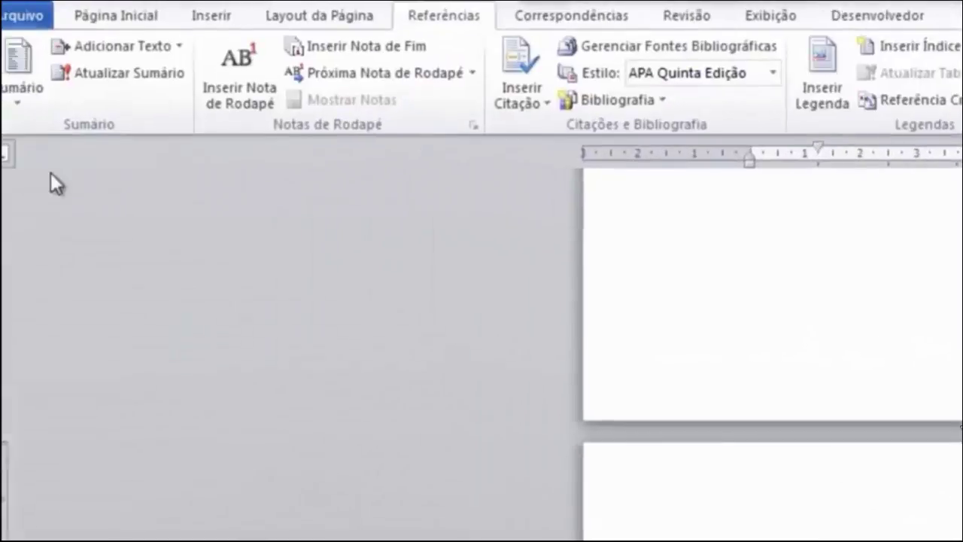
pyautogui.click(36, 54)
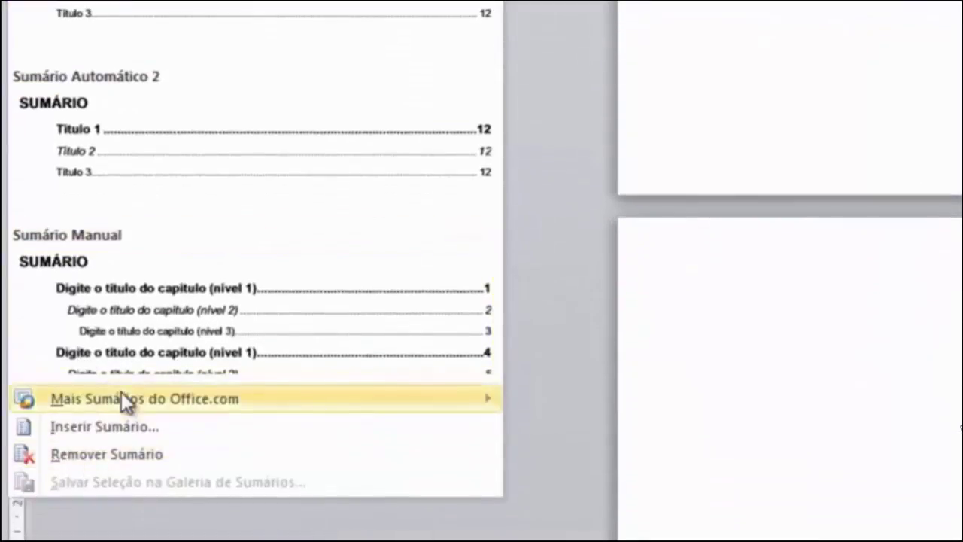
pyautogui.moveTo(144, 399)
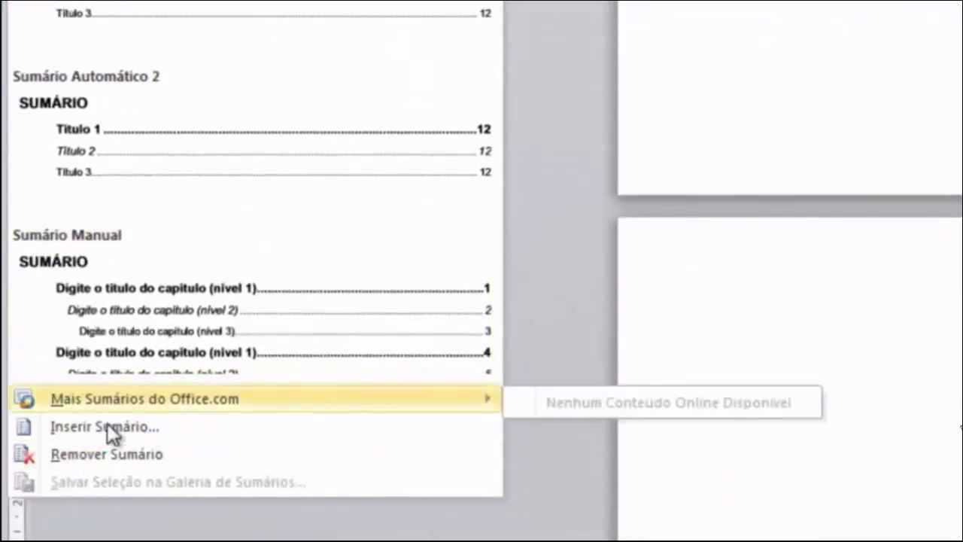
pyautogui.click(120, 426)
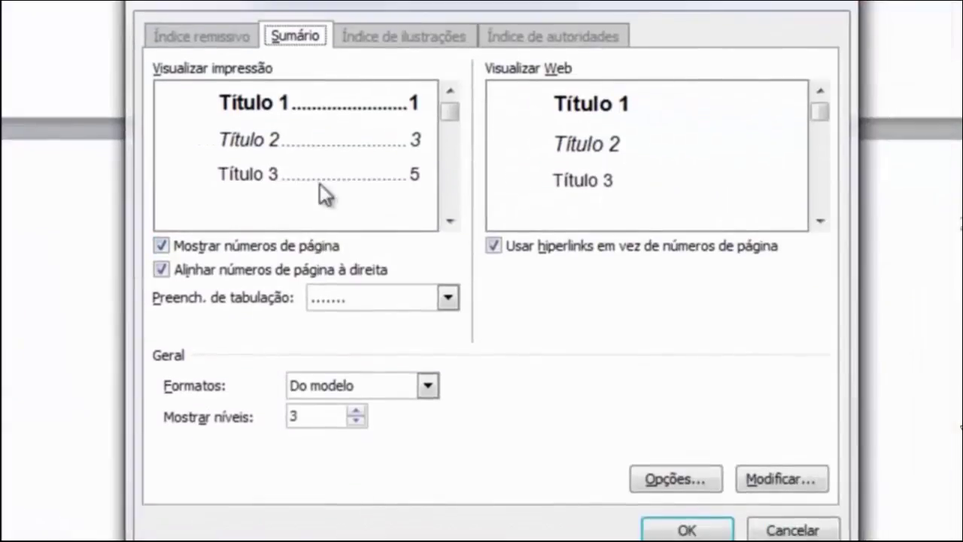
pyautogui.click(447, 299)
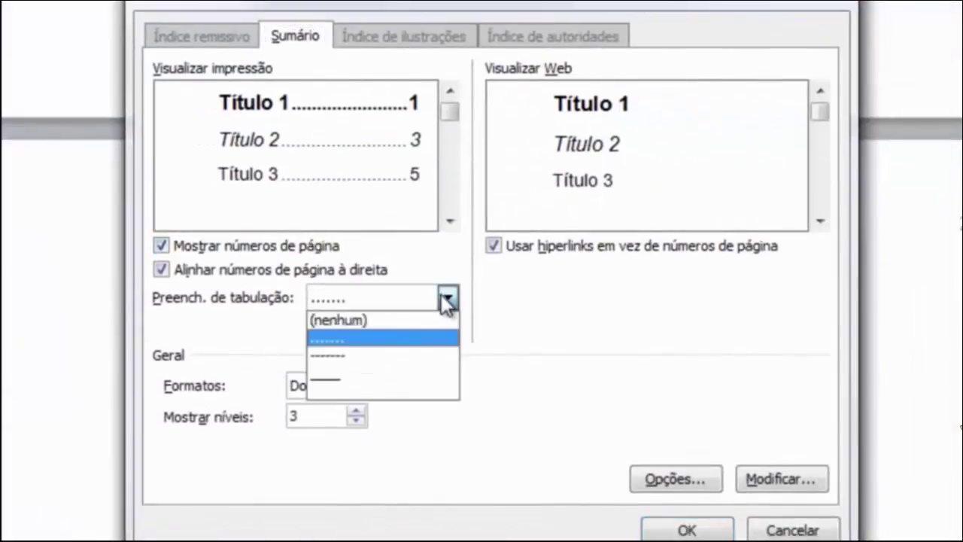
pyautogui.click(440, 336)
pyautogui.click(427, 385)
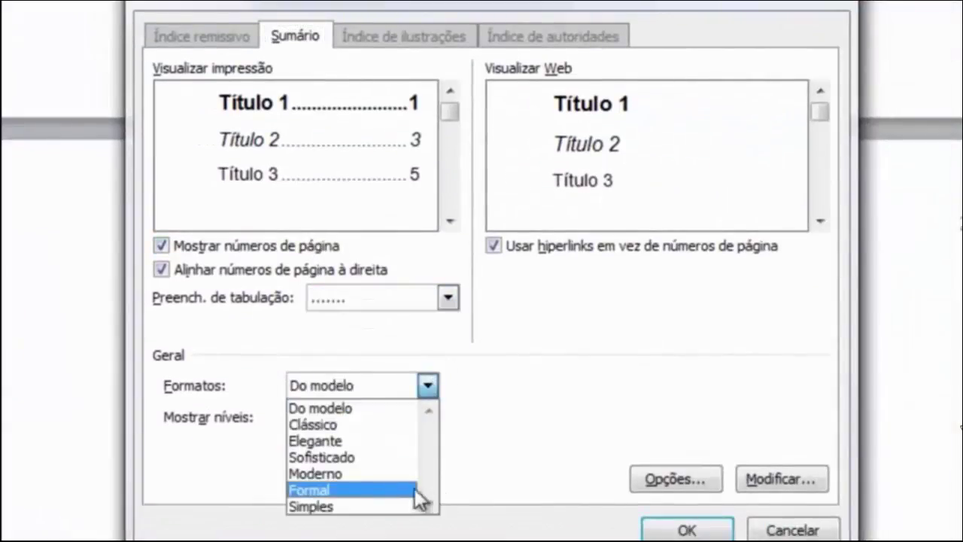
pyautogui.click(377, 489)
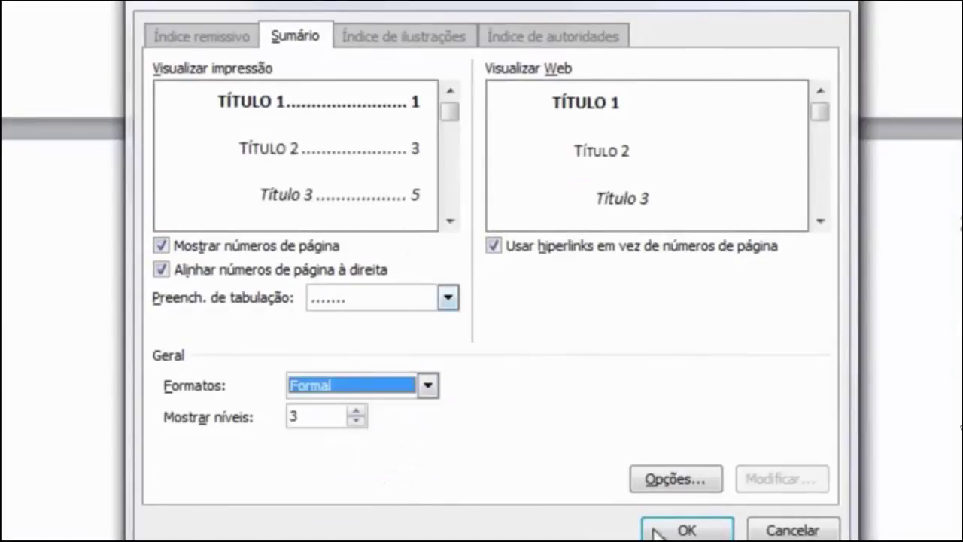
pyautogui.click(702, 536)
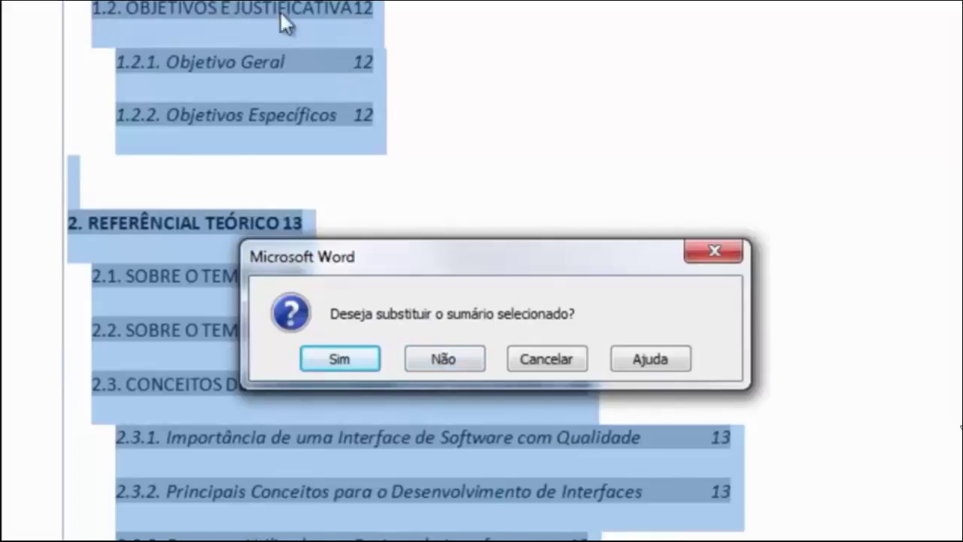
pyautogui.click(372, 359)
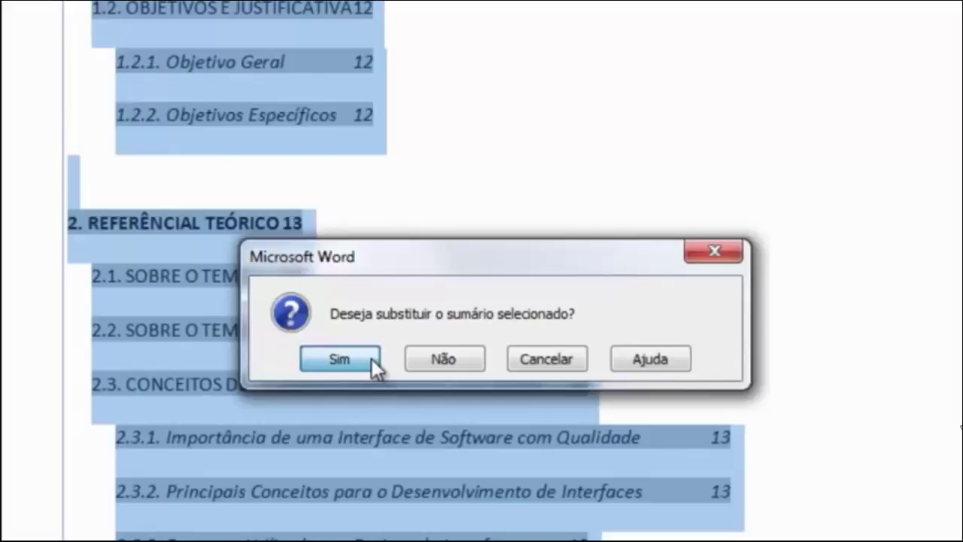
pyautogui.click(372, 359)
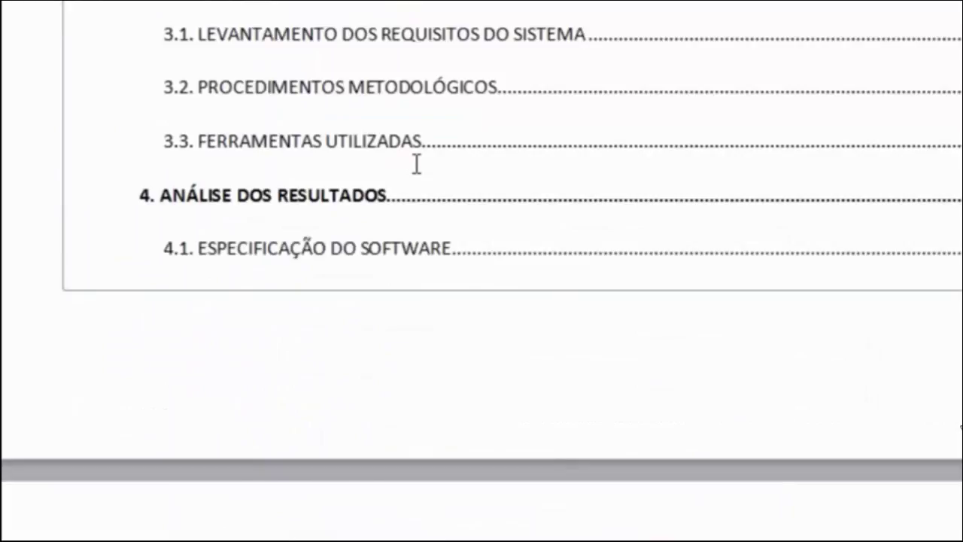
# - Select and inspect the entries of the rebuilt table of contents
pyautogui.scroll(5, 416, 164)
pyautogui.scroll(8, 413, 160)
pyautogui.scroll(4, 415, 161)
pyautogui.scroll(2, 417, 163)
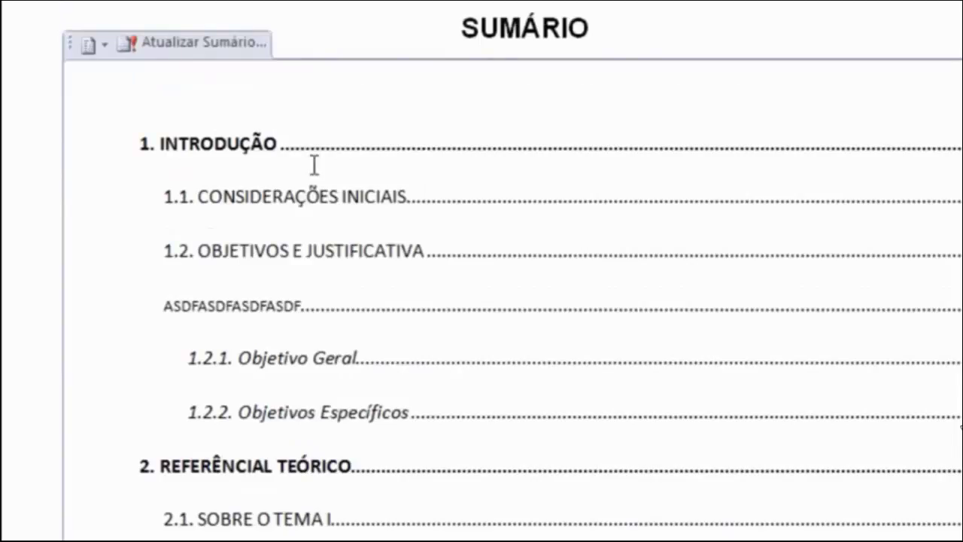
pyautogui.click(314, 164)
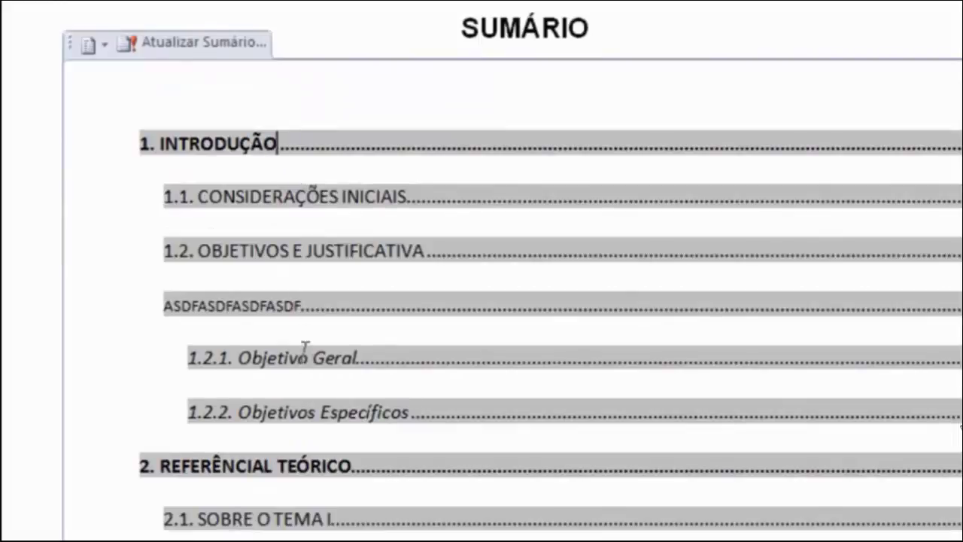
pyautogui.scroll(5, 316, 354)
pyautogui.scroll(5, 338, 320)
pyautogui.scroll(5, 343, 315)
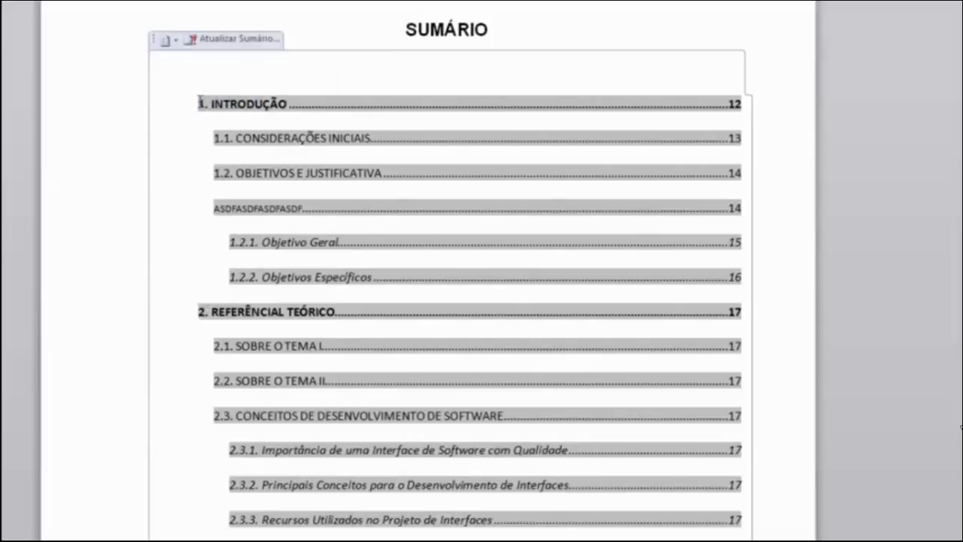
pyautogui.moveTo(199, 104)
pyautogui.mouseDown()
pyautogui.moveTo(617, 149)
pyautogui.moveTo(696, 390)
pyautogui.moveTo(699, 433)
pyautogui.mouseUp()
pyautogui.scroll(-2, 327, 284)
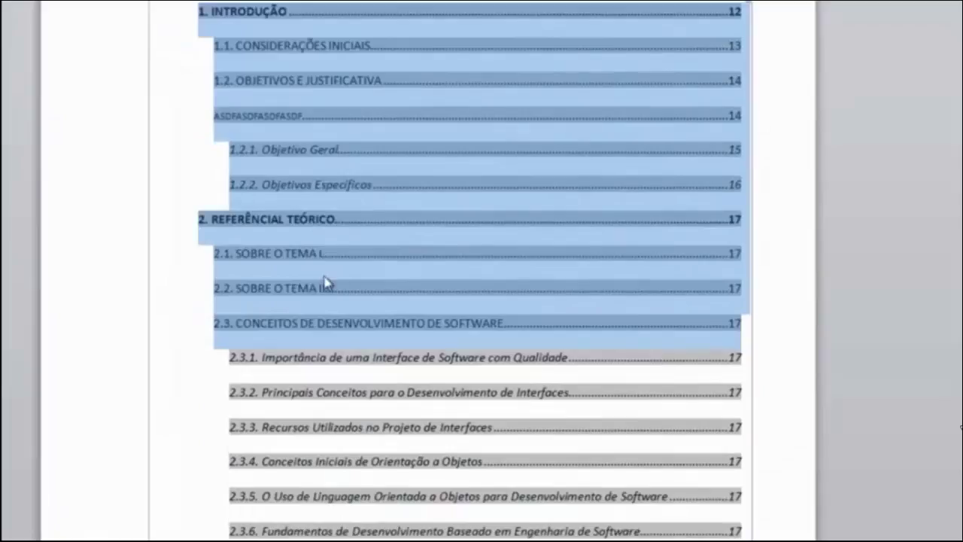
pyautogui.scroll(-3, 316, 259)
pyautogui.scroll(-5, 315, 250)
pyautogui.scroll(-5, 313, 248)
pyautogui.scroll(-6, 313, 241)
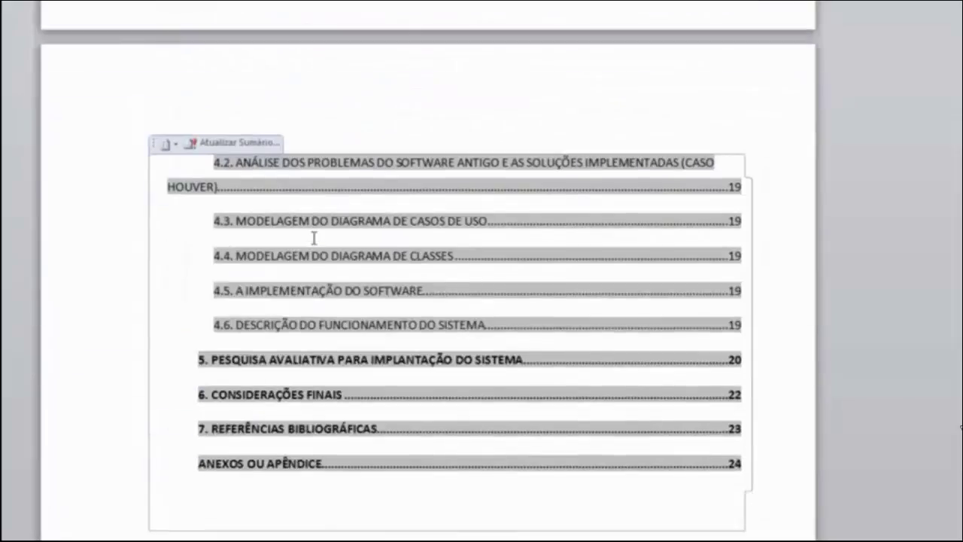
pyautogui.scroll(7, 361, 211)
pyautogui.scroll(10, 489, 233)
# - Deselect the TOC and review Lista de Gráficos and the cover, ending on the examining board page
pyautogui.click(541, 244)
pyautogui.scroll(7, 396, 181)
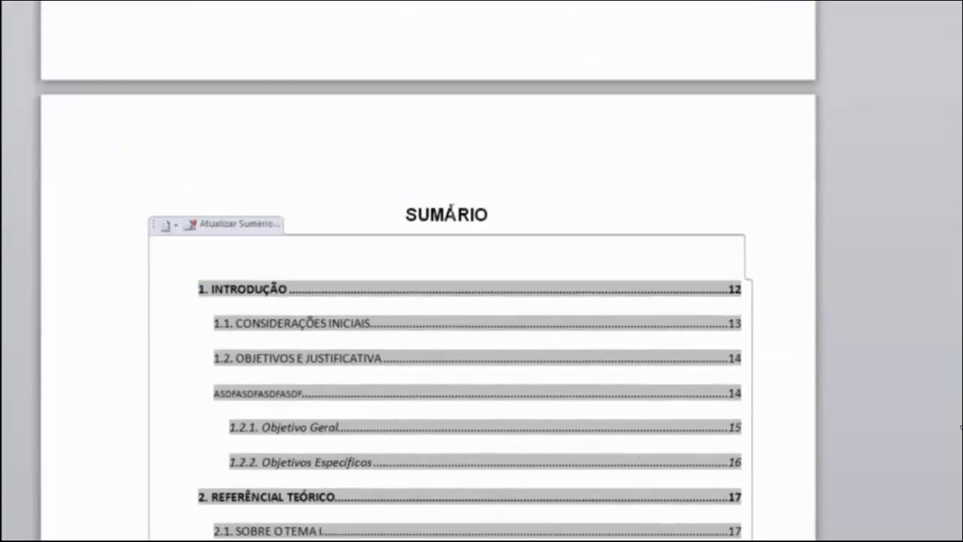
pyautogui.scroll(10, 487, 211)
pyautogui.scroll(3, 695, 239)
pyautogui.scroll(3, 694, 239)
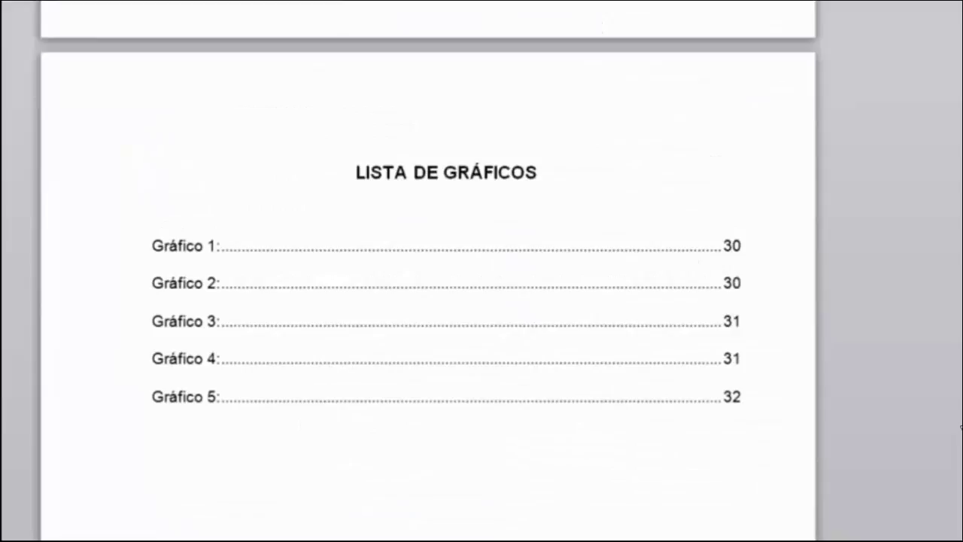
pyautogui.scroll(15, 427, 271)
pyautogui.scroll(15, 428, 271)
pyautogui.scroll(10, 428, 271)
pyautogui.scroll(-5, 427, 271)
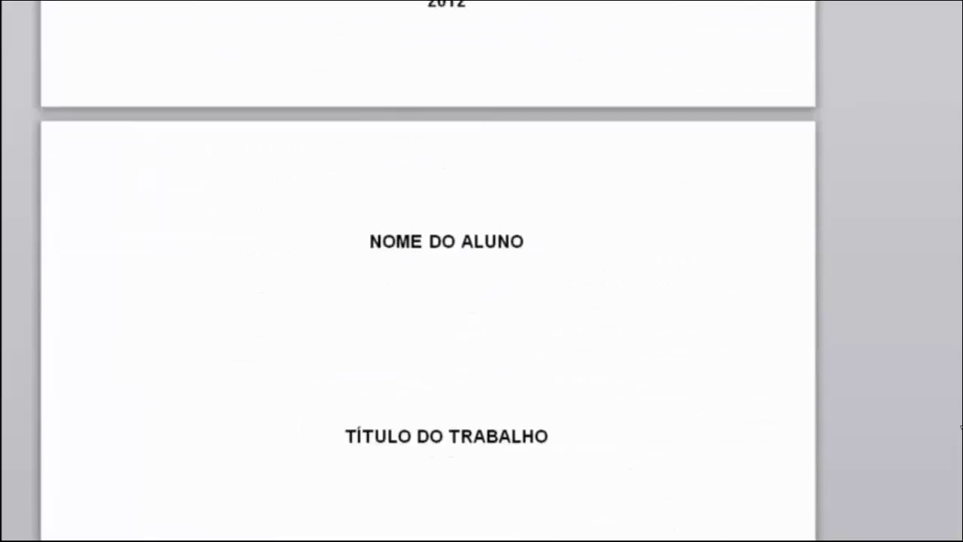
pyautogui.scroll(-8, 962, 426)
pyautogui.scroll(-15, 962, 427)
pyautogui.scroll(-5, 962, 426)
pyautogui.scroll(-5, 962, 426)
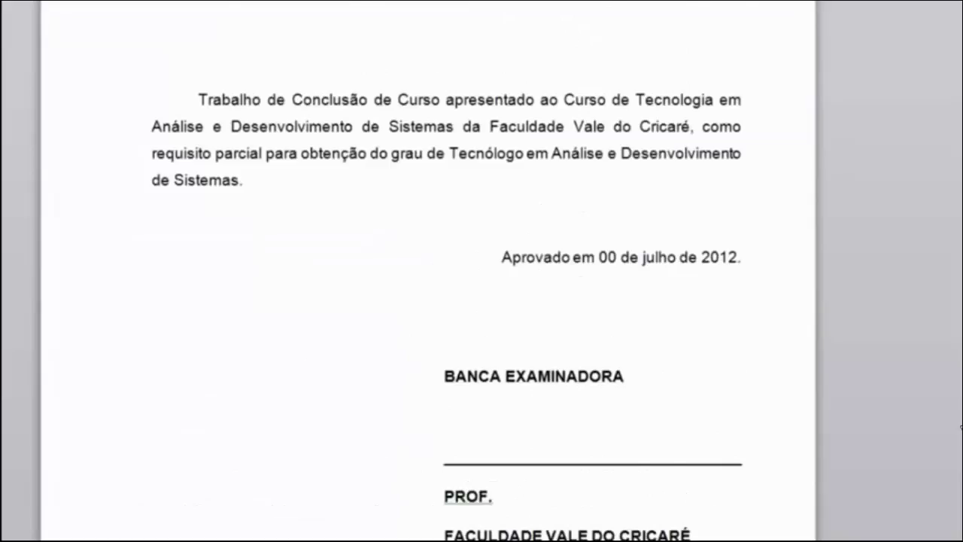
pyautogui.scroll(-5, 962, 426)
pyautogui.scroll(-8, 527, 256)
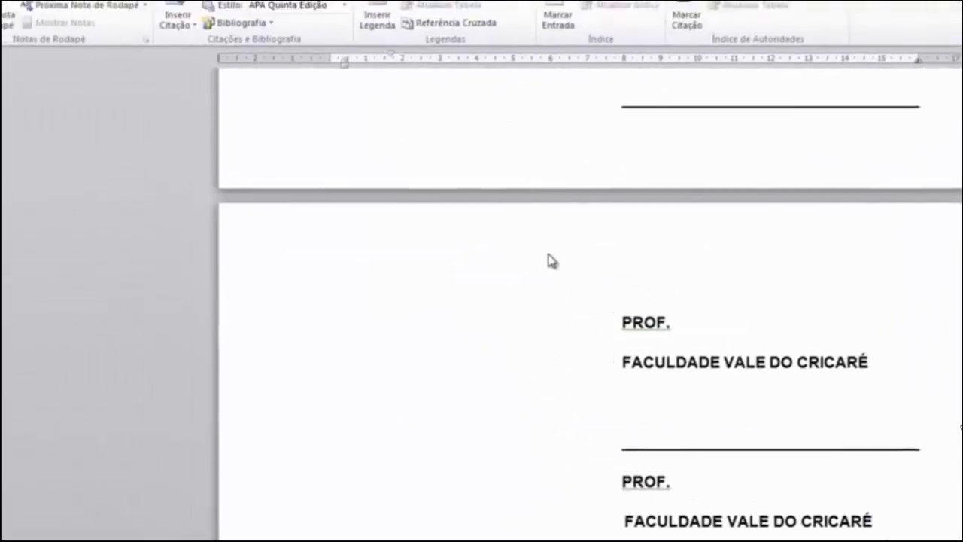
pyautogui.scroll(3, 521, 264)
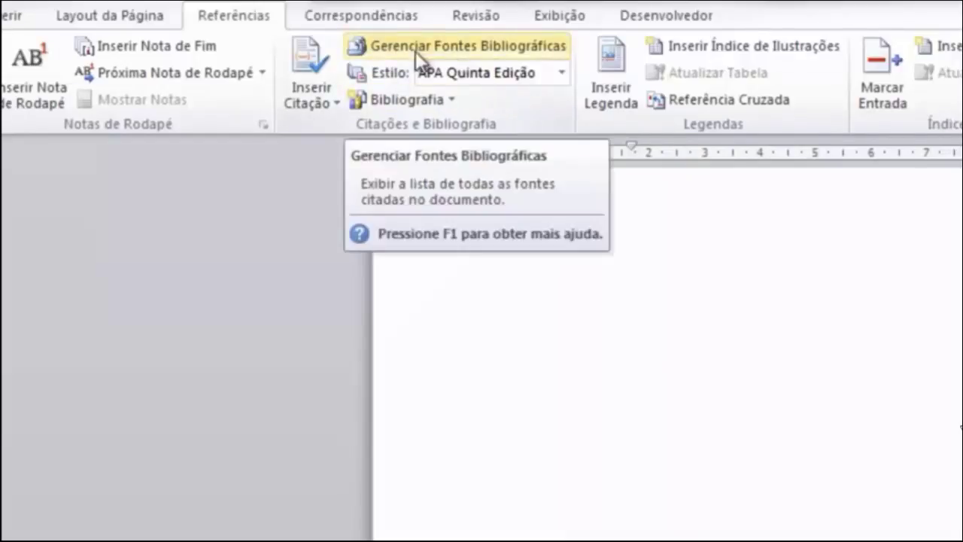
# - Open Gerenciar Fontes Bibliográficas to view the Lista Mestra of saved sources
pyautogui.click(471, 46)
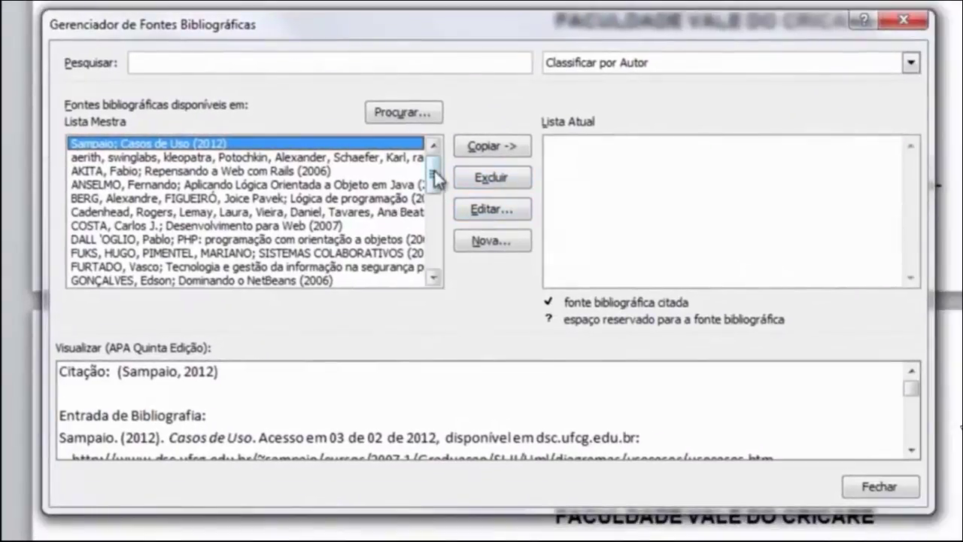
pyautogui.moveTo(431, 174)
pyautogui.mouseDown()
pyautogui.moveTo(435, 275)
pyautogui.moveTo(432, 172)
pyautogui.mouseUp()
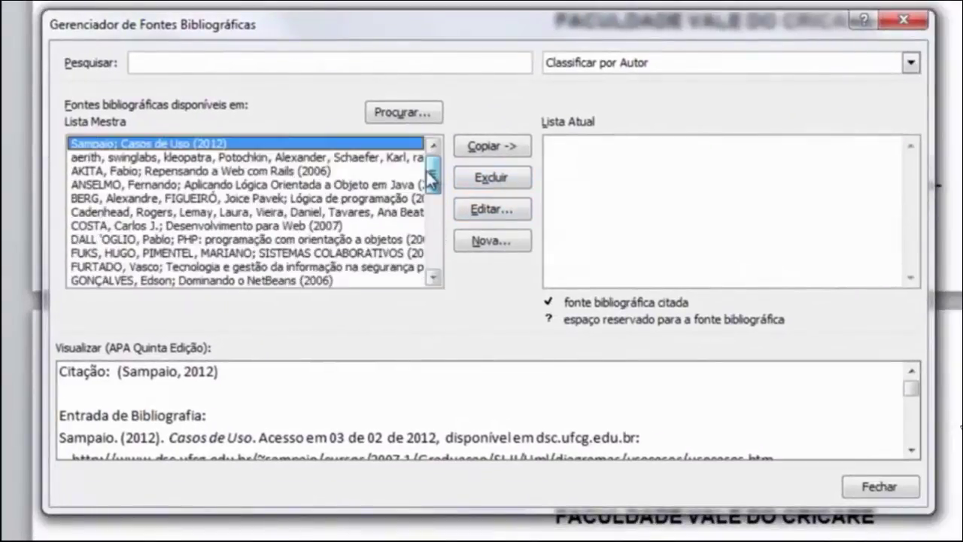
# - Preview the Casos de Uso, Rails and Java sources without editing any of them
pyautogui.click(492, 208)
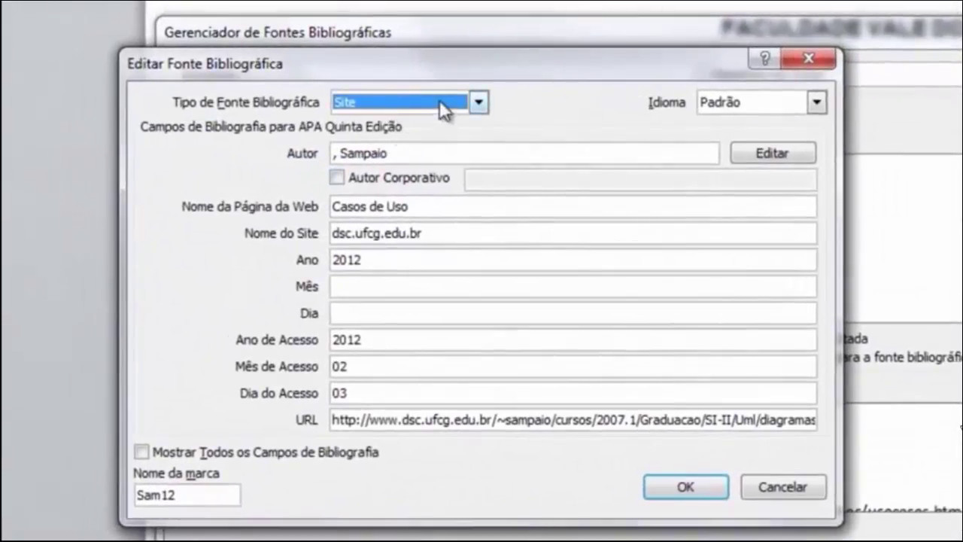
pyautogui.press('Return')
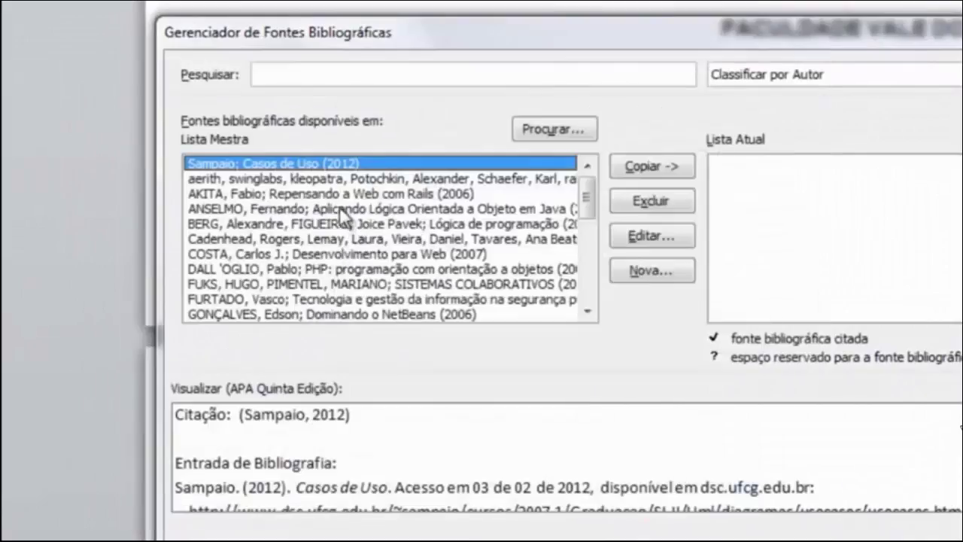
pyautogui.click(342, 195)
pyautogui.click(335, 210)
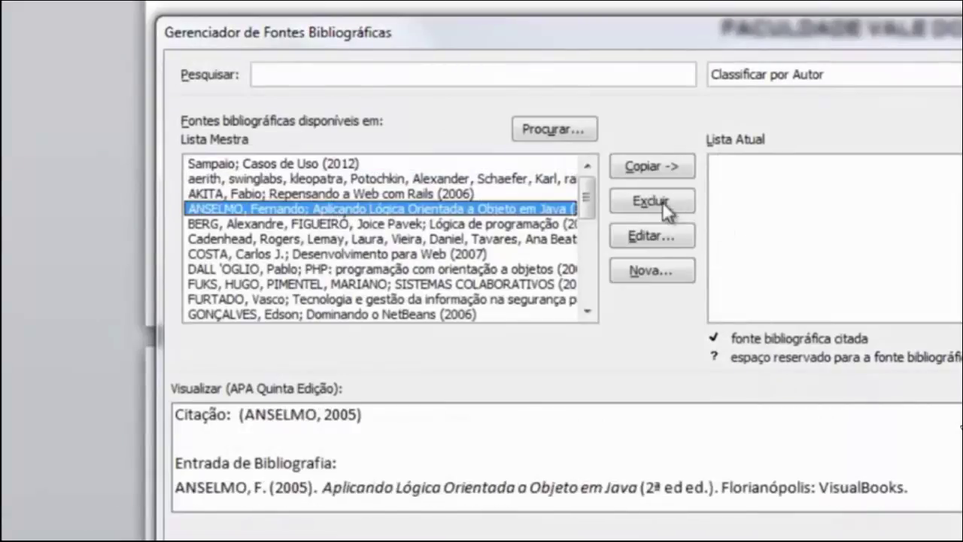
# - Review the ANSELMO Java book source's Livro type and author name without changes
pyautogui.click(652, 236)
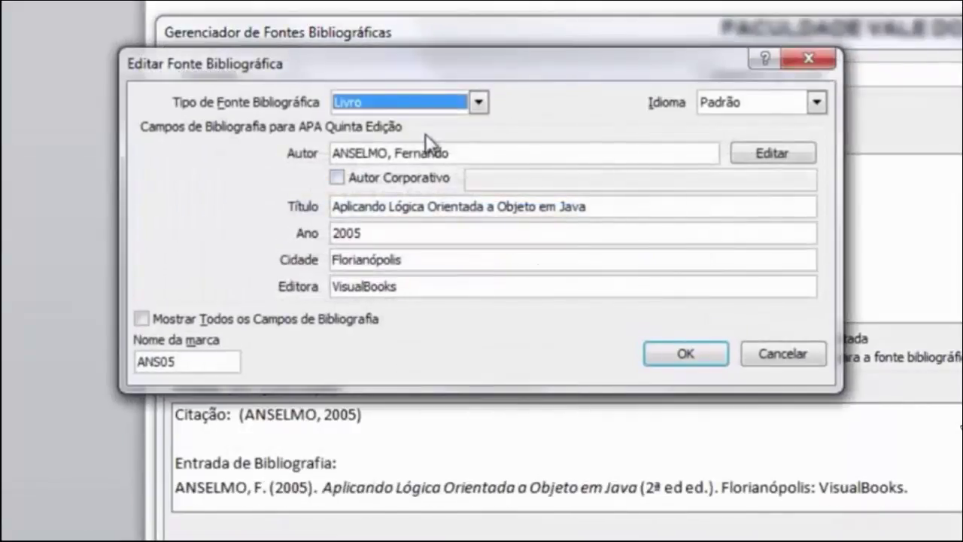
pyautogui.click(362, 103)
pyautogui.click(362, 104)
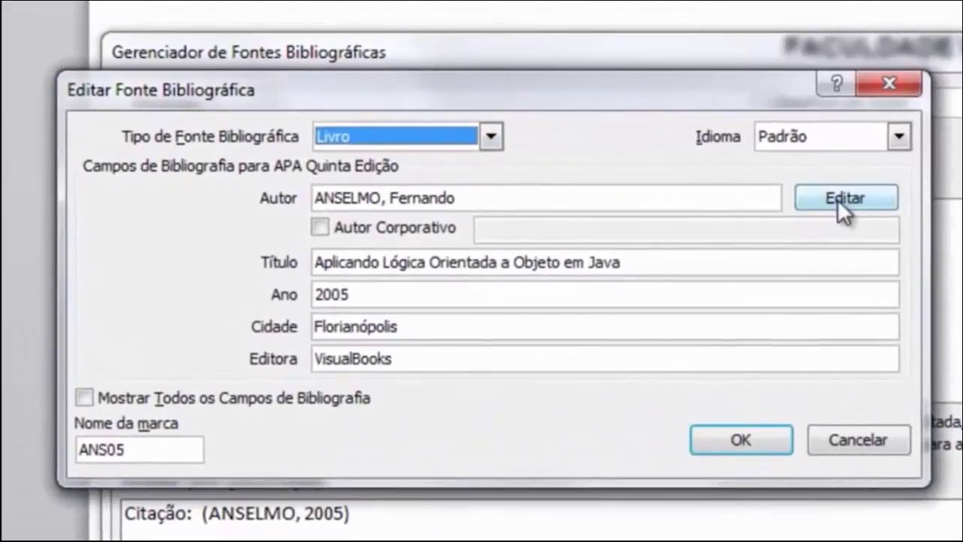
pyautogui.click(838, 199)
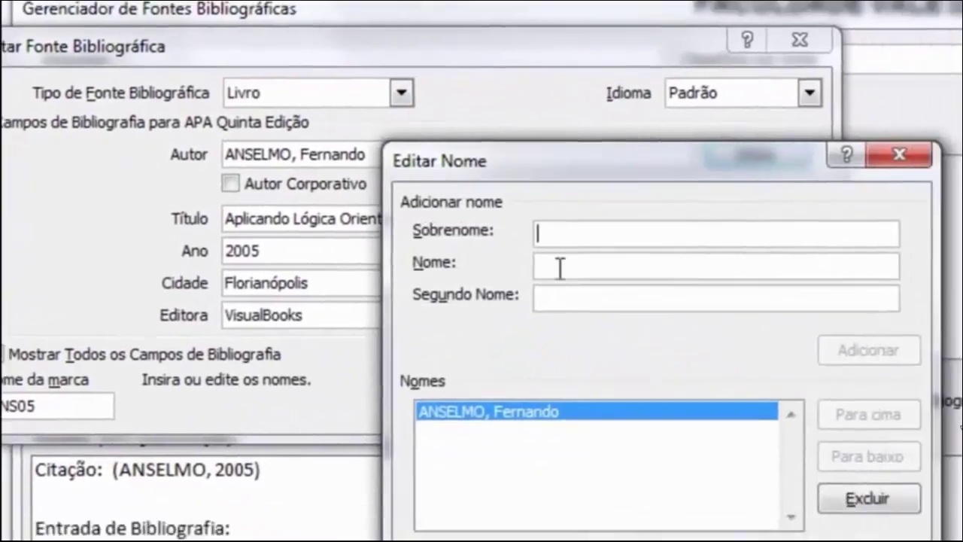
pyautogui.click(557, 298)
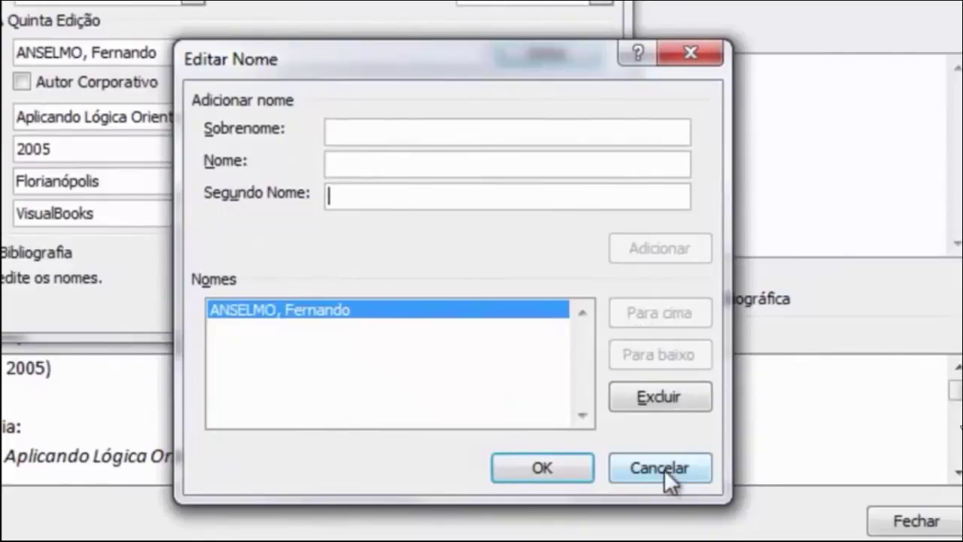
pyautogui.click(664, 469)
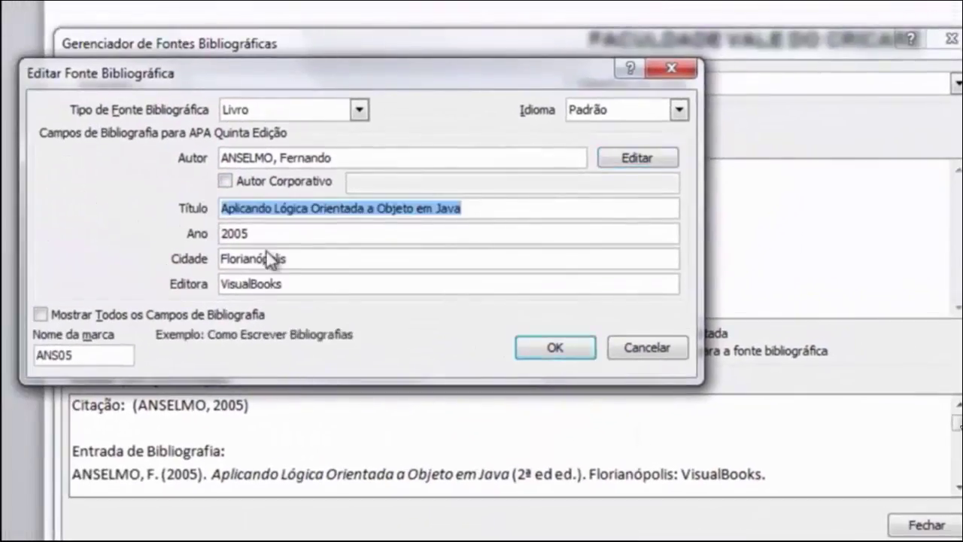
pyautogui.press('Tab')
pyautogui.press('Tab')
pyautogui.press('Tab')
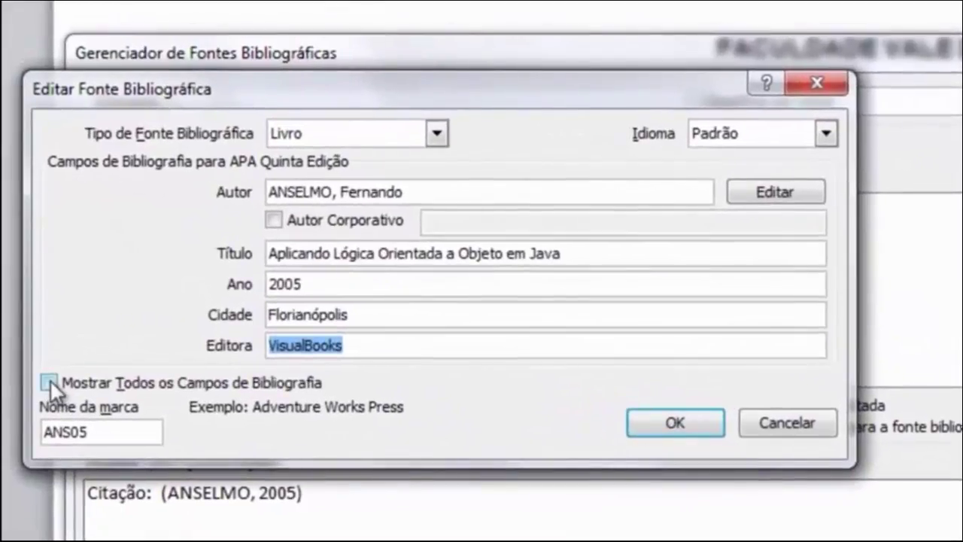
# - Show all bibliography fields for the ANSELMO source, review them, then cancel the edit
pyautogui.click(49, 382)
pyautogui.click(50, 383)
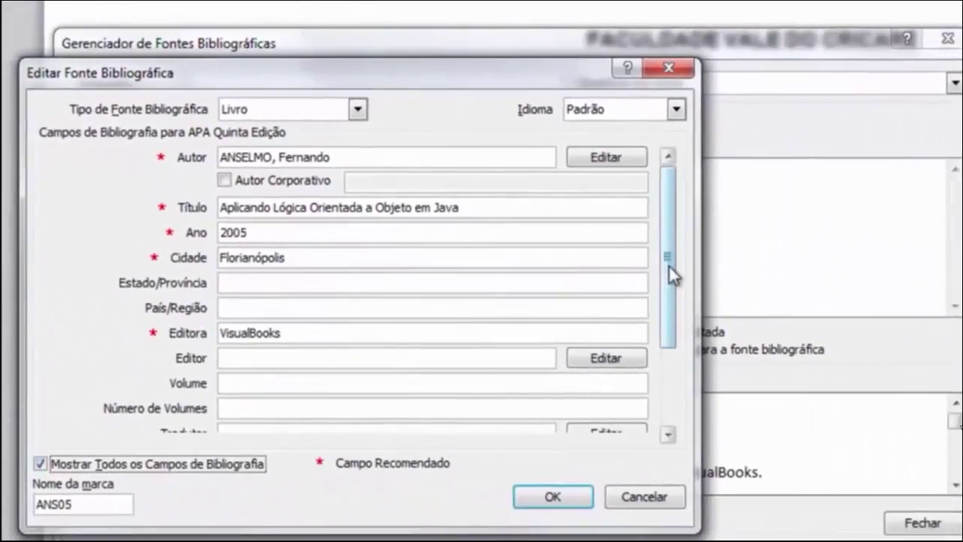
pyautogui.moveTo(668, 264); pyautogui.dragTo(672, 360)
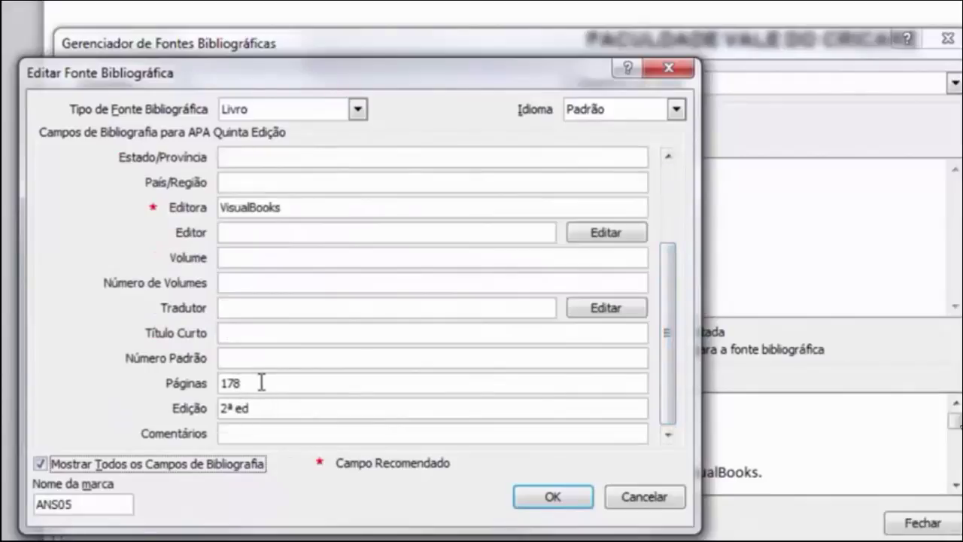
pyautogui.click(41, 464)
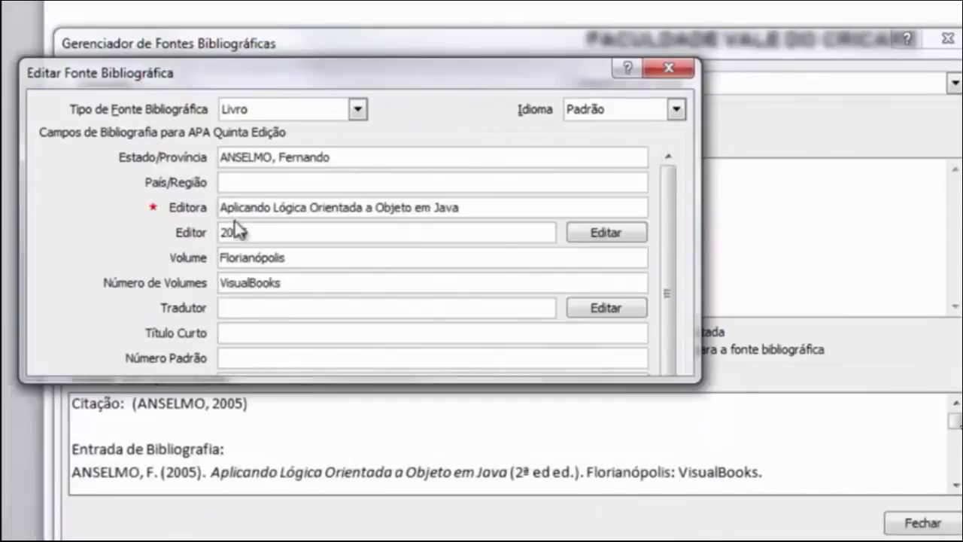
pyautogui.click(651, 348)
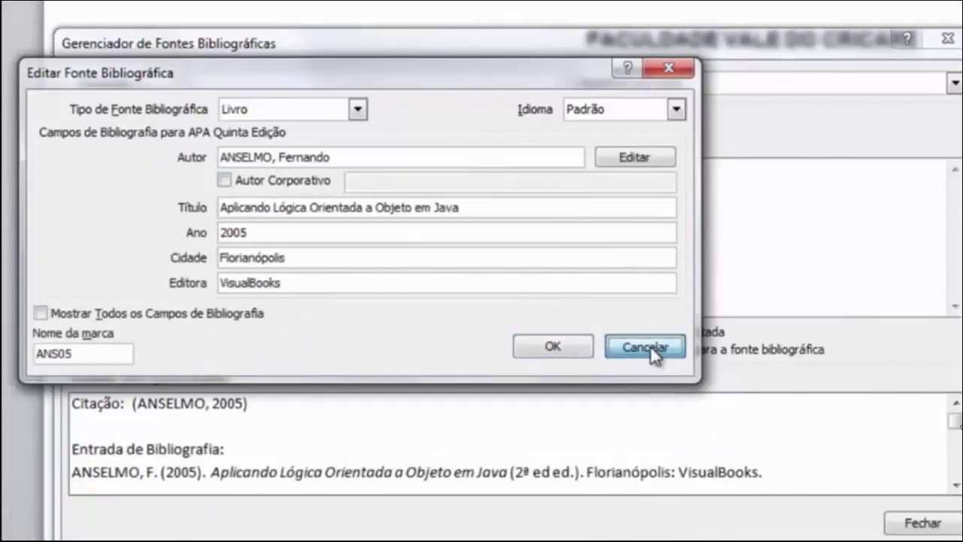
pyautogui.click(650, 346)
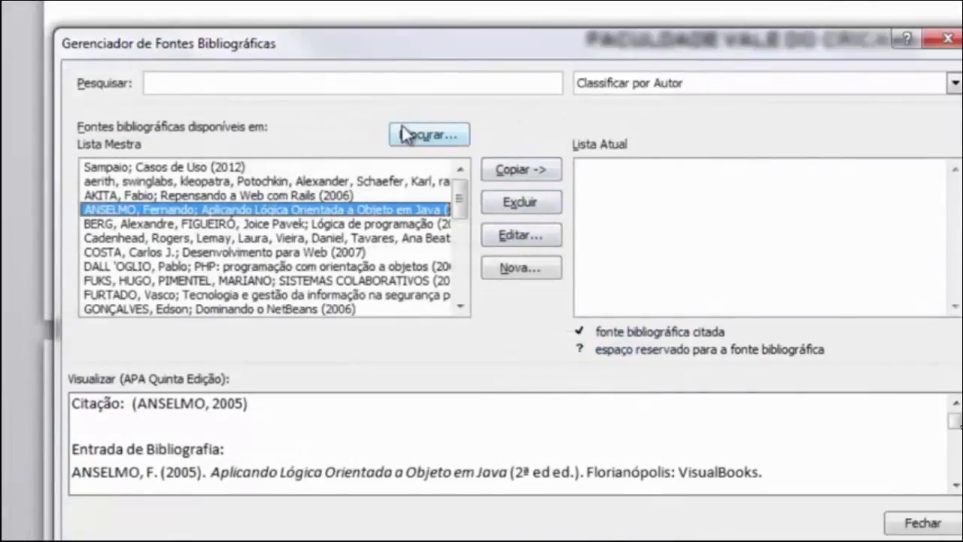
# - Start a new Livro source, discard it, and close the source manager
pyautogui.click(532, 272)
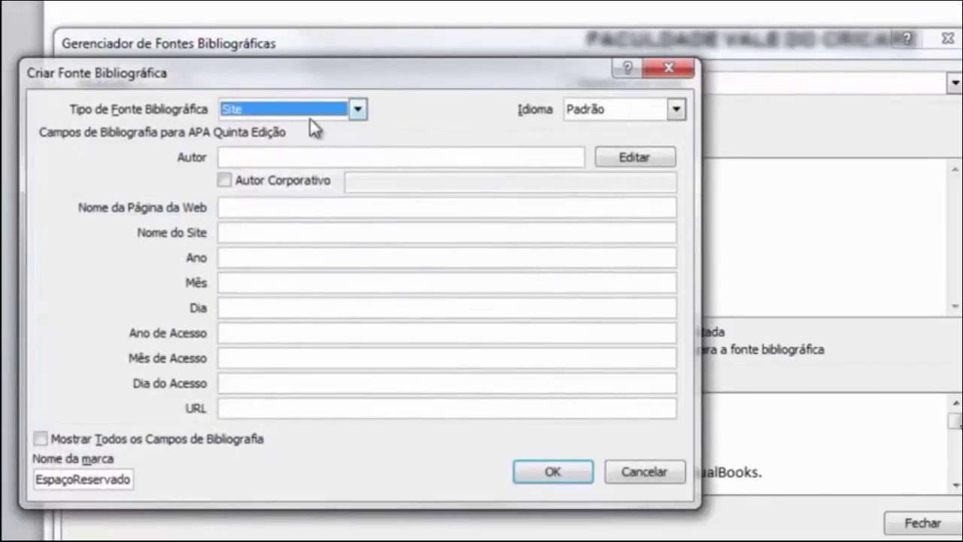
pyautogui.click(290, 110)
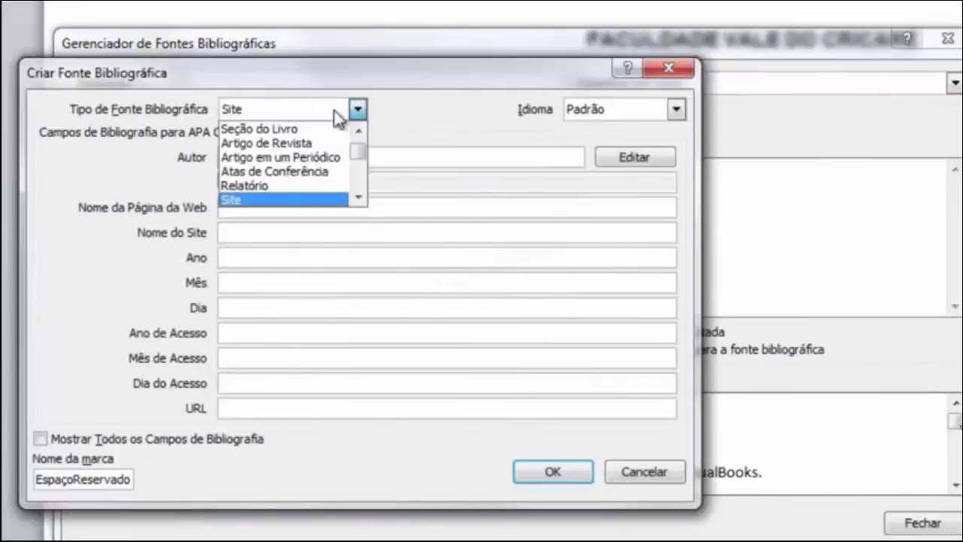
pyautogui.scroll(1, 364, 155)
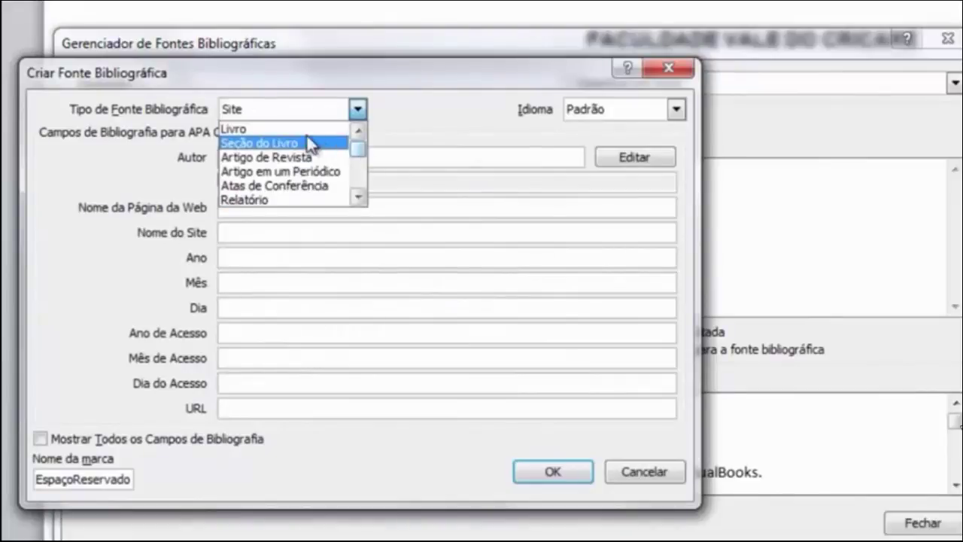
pyautogui.click(269, 128)
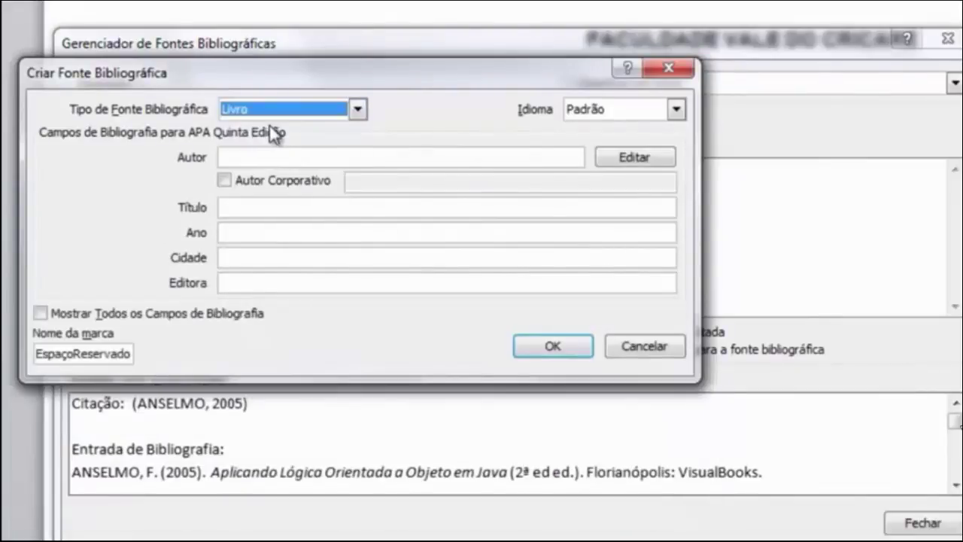
pyautogui.click(662, 346)
pyautogui.click(346, 209)
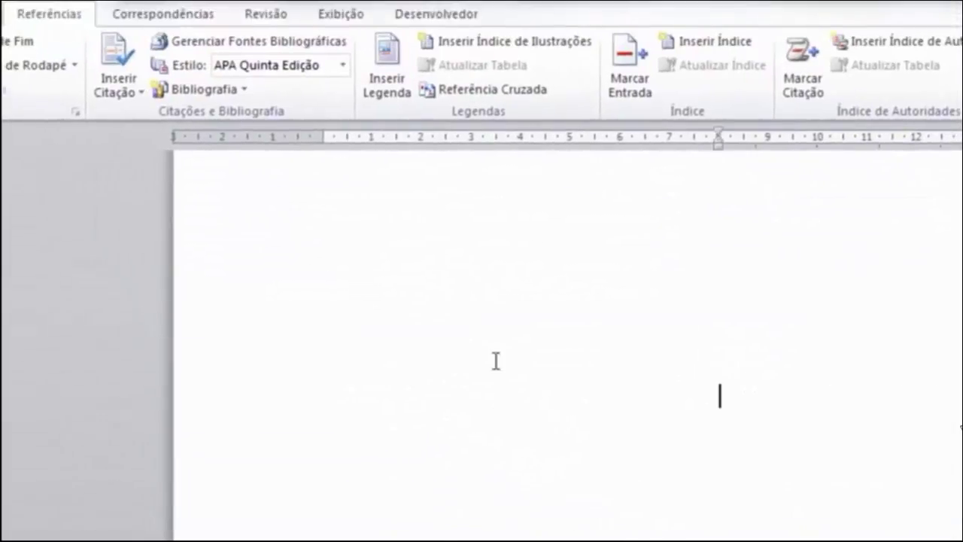
# - Place the cursor on the empty line below section 6's closing paragraph
pyautogui.scroll(-3, 496, 362)
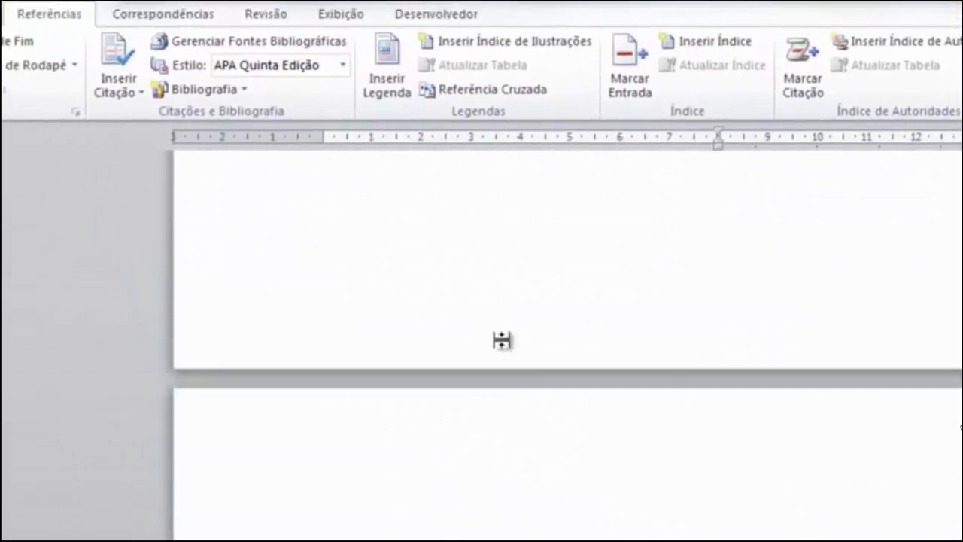
pyautogui.scroll(-10, 962, 427)
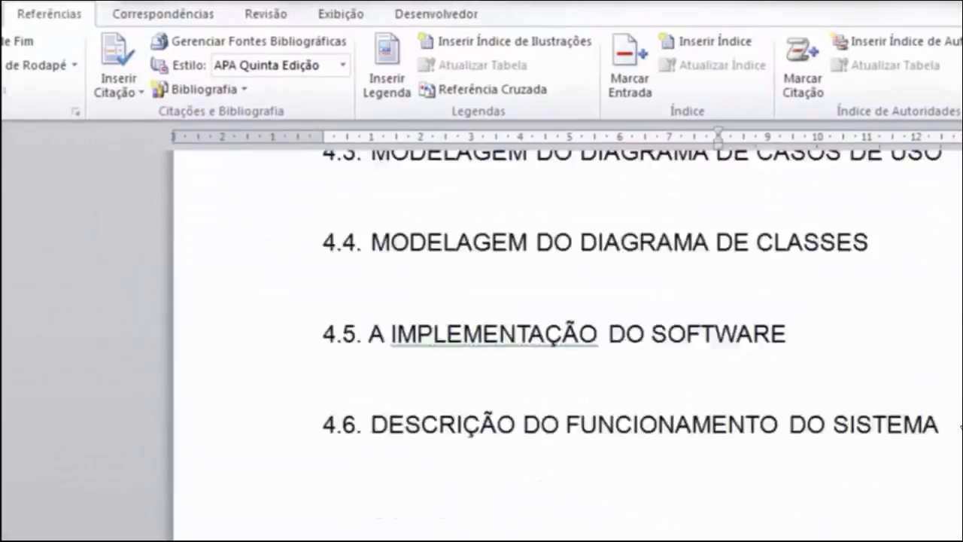
pyautogui.scroll(-10, 962, 427)
pyautogui.scroll(3, 962, 429)
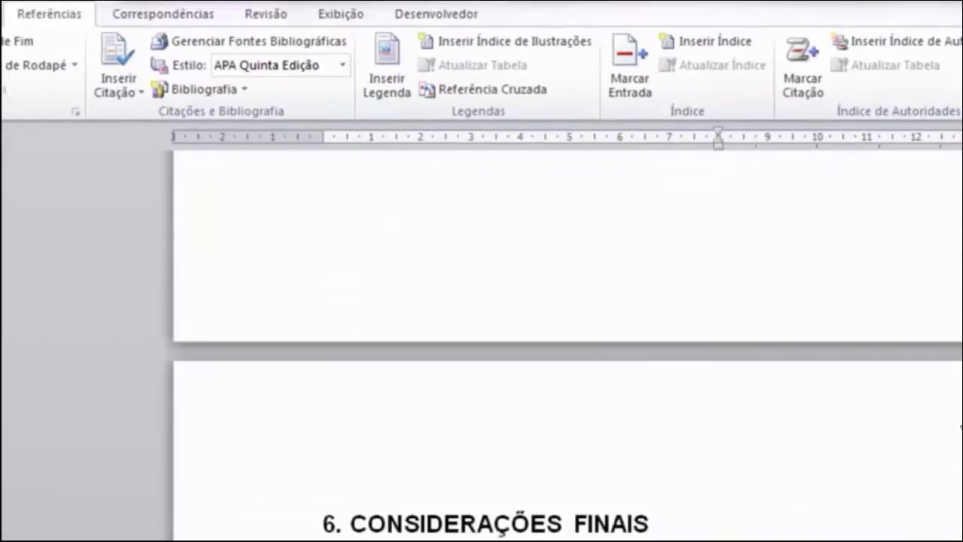
pyautogui.click(786, 360)
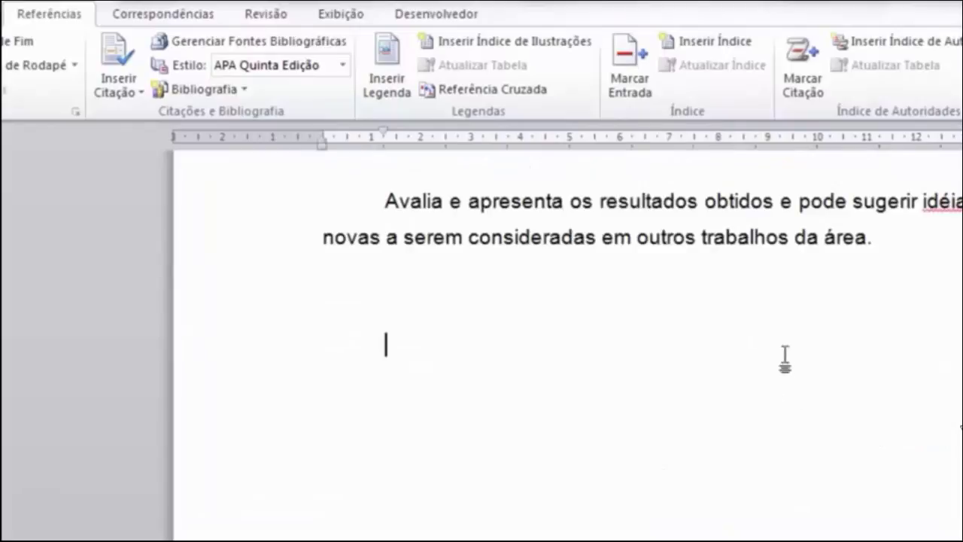
# - Copy the COSTA and ANSELMO sources from the Lista Mestra to the current list
pyautogui.click(131, 88)
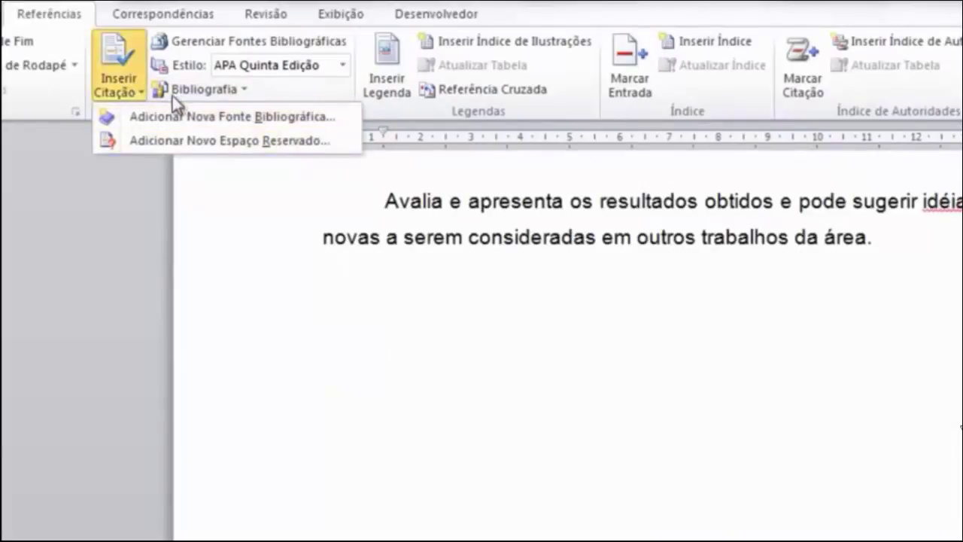
pyautogui.click(194, 42)
pyautogui.click(305, 432)
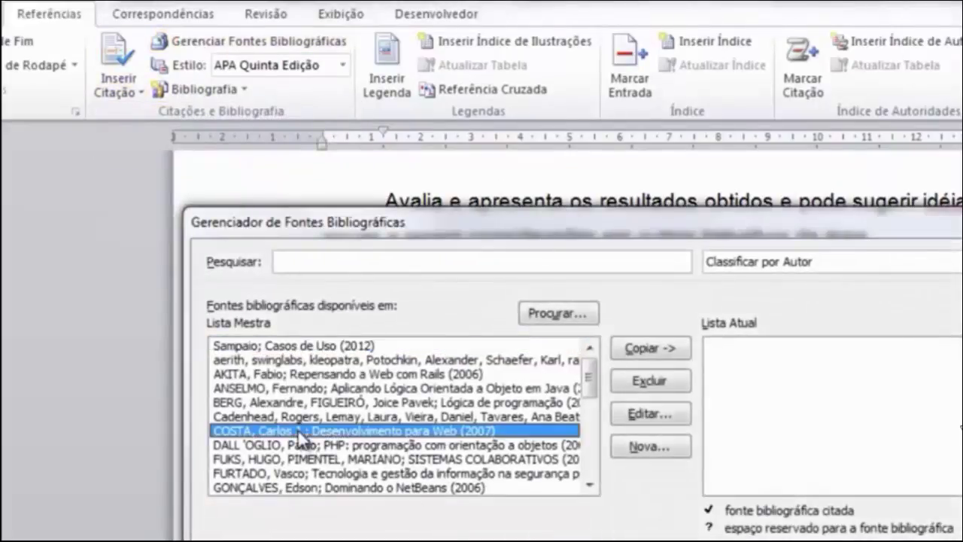
pyautogui.click(659, 359)
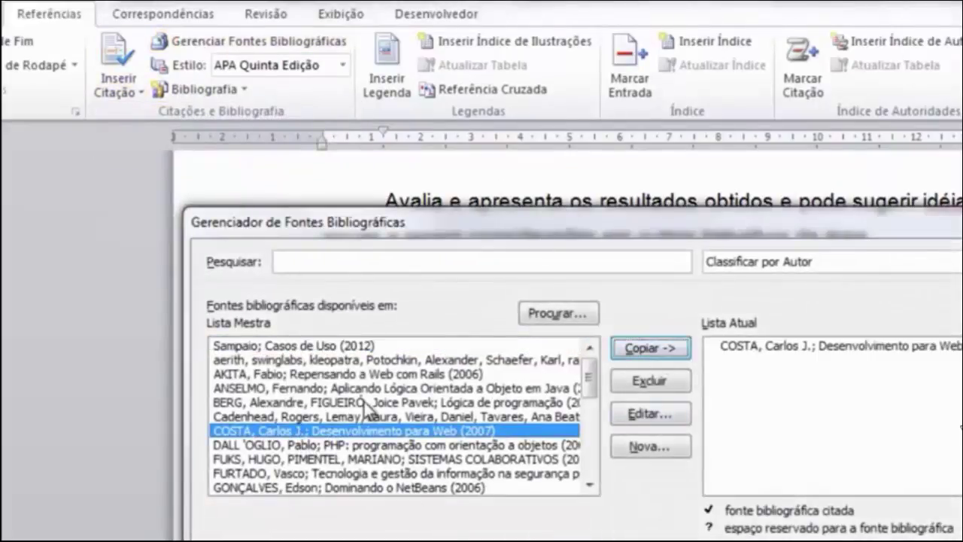
pyautogui.click(301, 389)
pyautogui.click(640, 350)
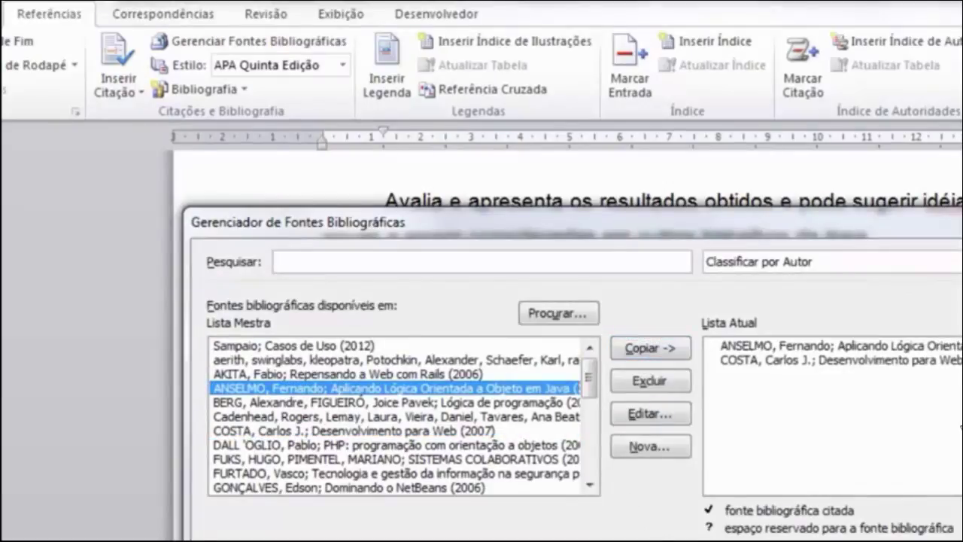
pyautogui.press('Escape')
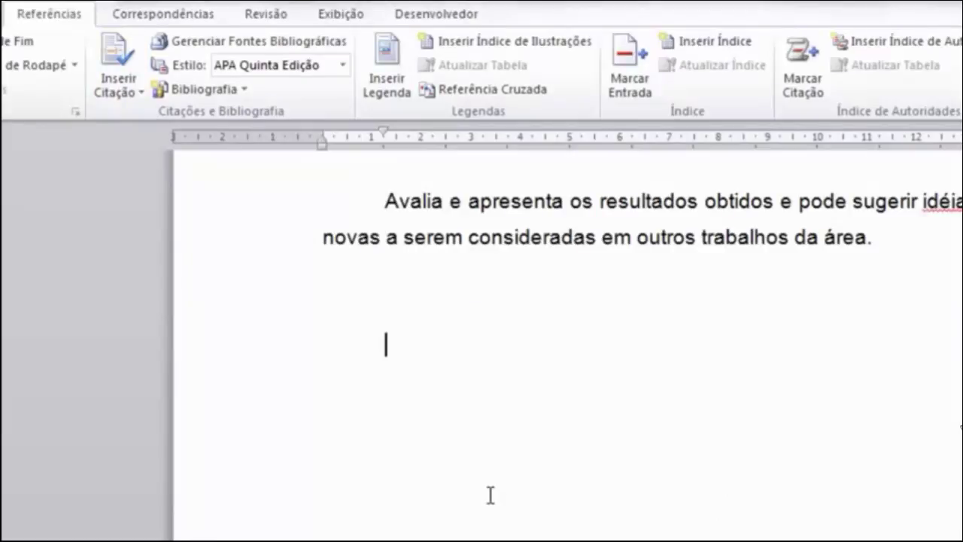
# - Insert the ANSELMO 2005 and COSTA 2007 citations below the closing paragraph
pyautogui.click(118, 91)
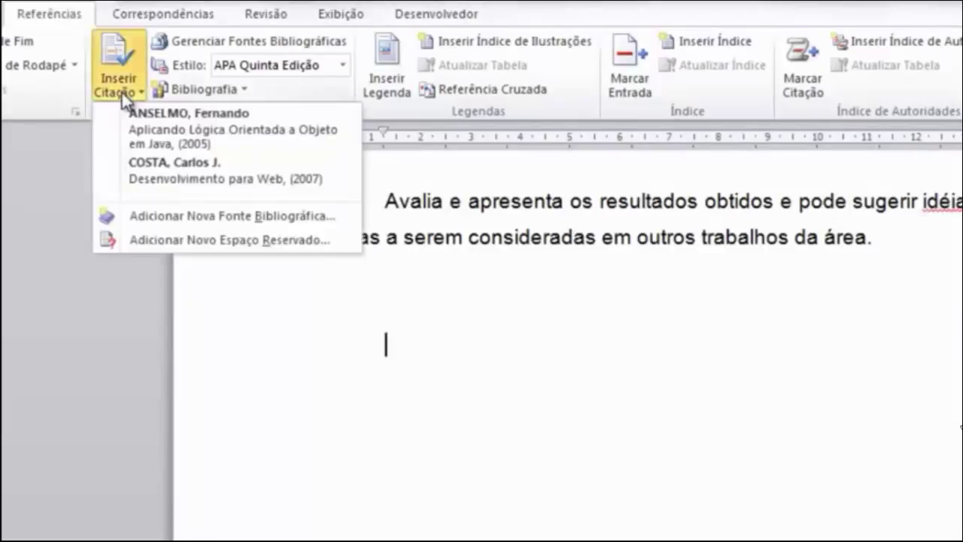
pyautogui.click(255, 142)
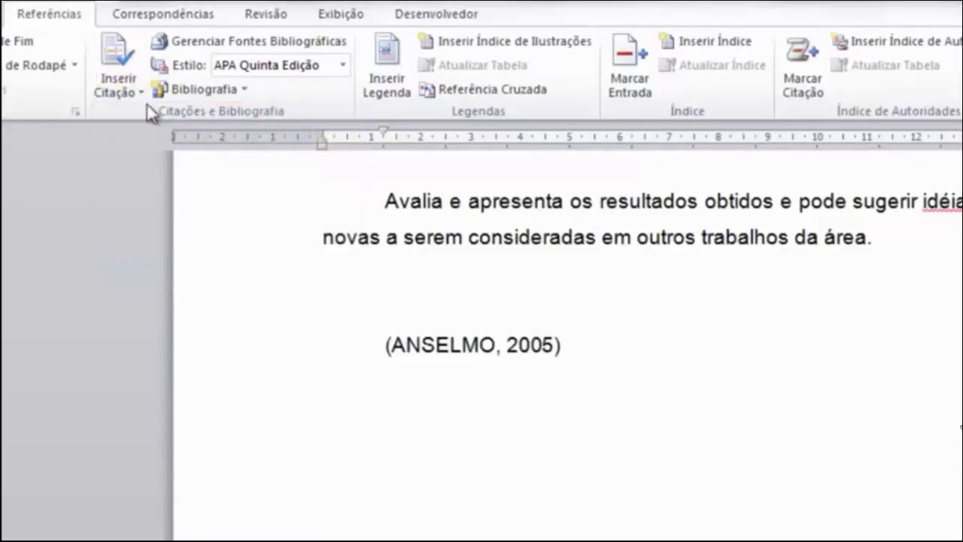
pyautogui.click(134, 88)
pyautogui.click(173, 177)
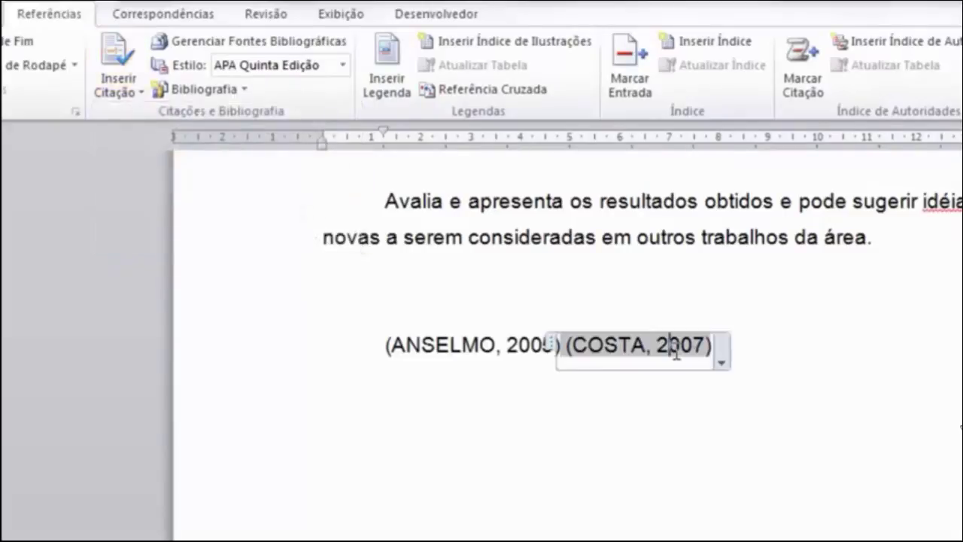
# - Add page 55 to the COSTA citation, making it (COSTA, 2007, p. 55)
pyautogui.click(721, 362)
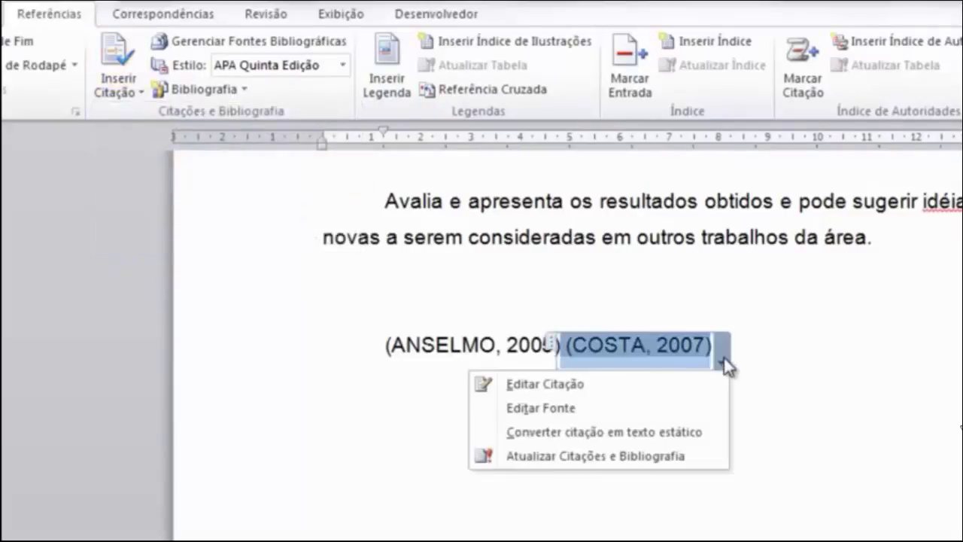
pyautogui.click(690, 384)
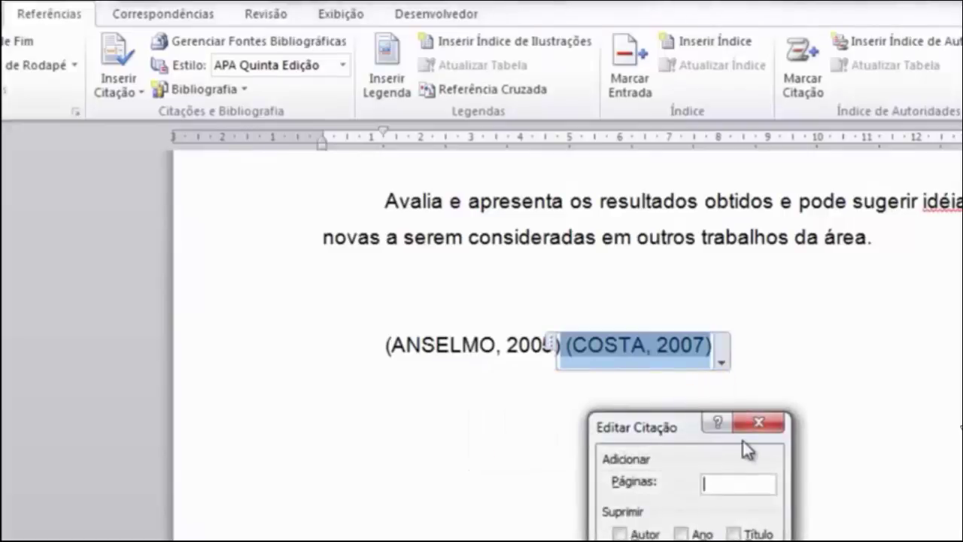
pyautogui.write('55')
pyautogui.press('Return')
pyautogui.click(770, 428)
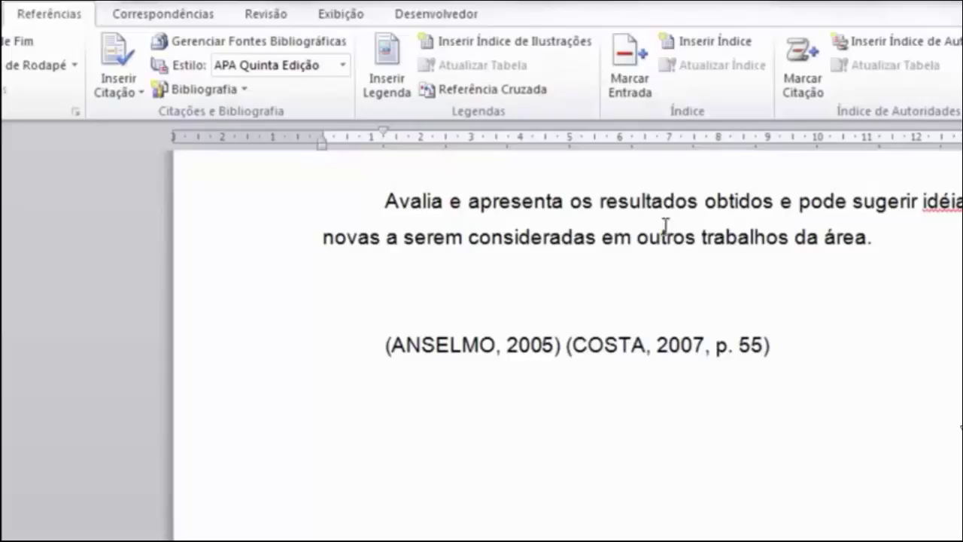
pyautogui.tripleClick(569, 350)
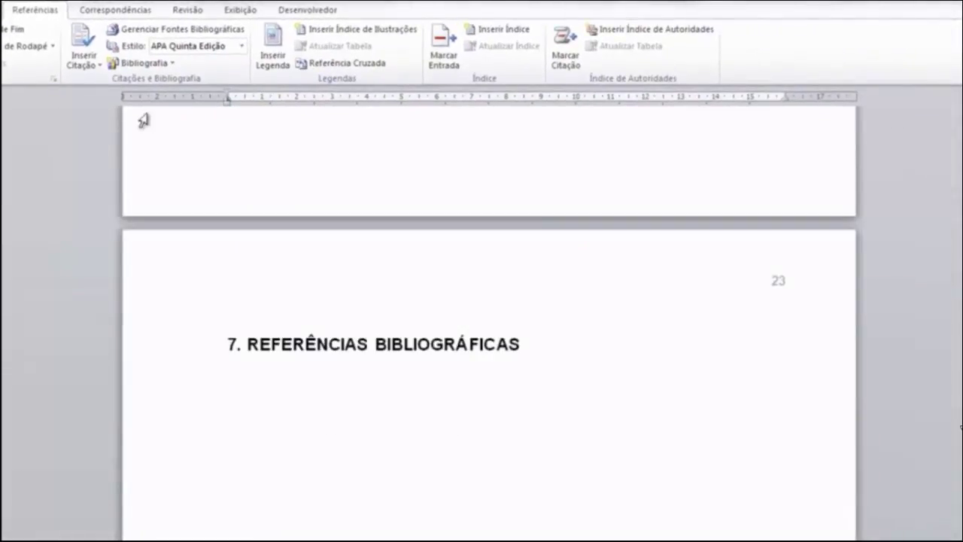
# - Insert the bibliography under 7. REFERÊNCIAS BIBLIOGRÁFICAS, keeping the APA Quinta Edição style
pyautogui.click(143, 63)
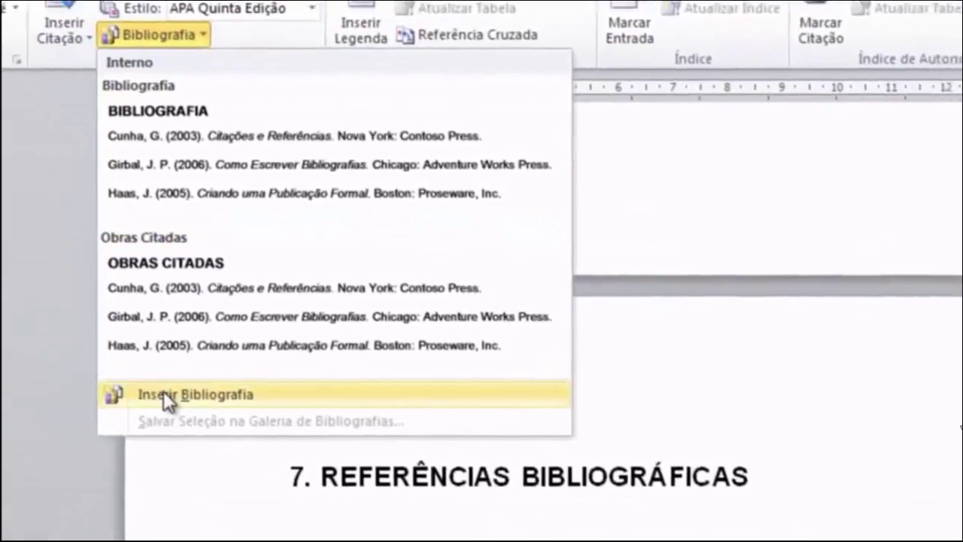
pyautogui.click(164, 394)
pyautogui.scroll(2, 213, 185)
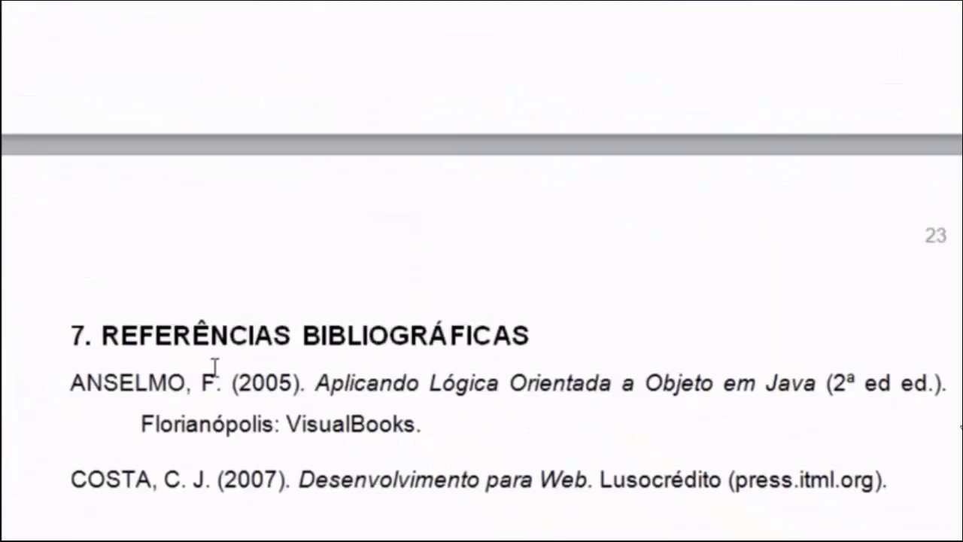
pyautogui.scroll(5, 223, 359)
pyautogui.scroll(5, 360, 280)
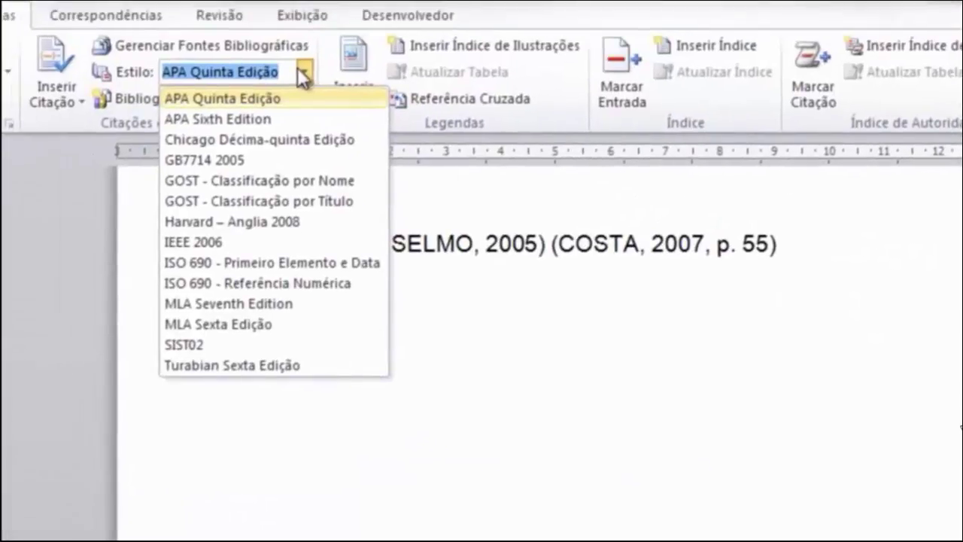
pyautogui.click(303, 75)
pyautogui.scroll(-5, 610, 361)
pyautogui.scroll(-5, 587, 388)
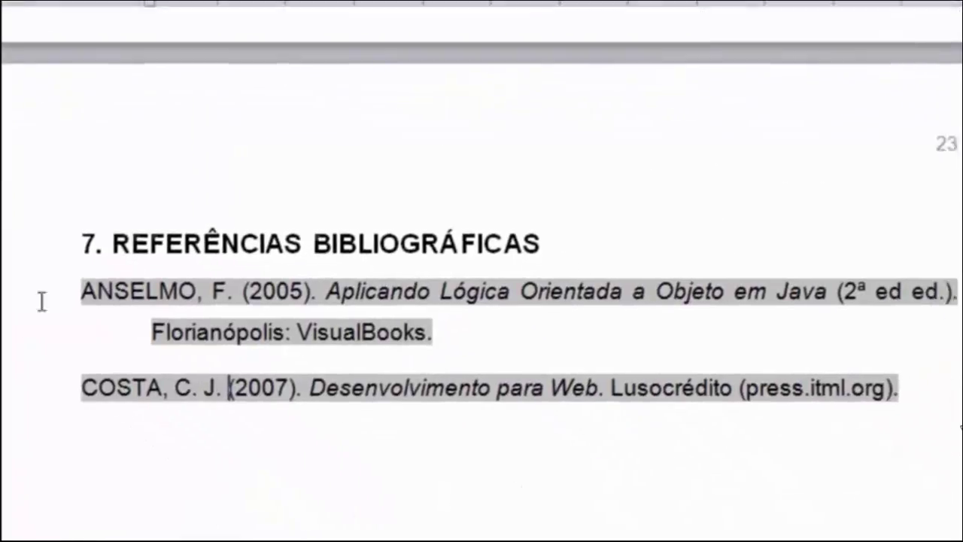
pyautogui.click(595, 434)
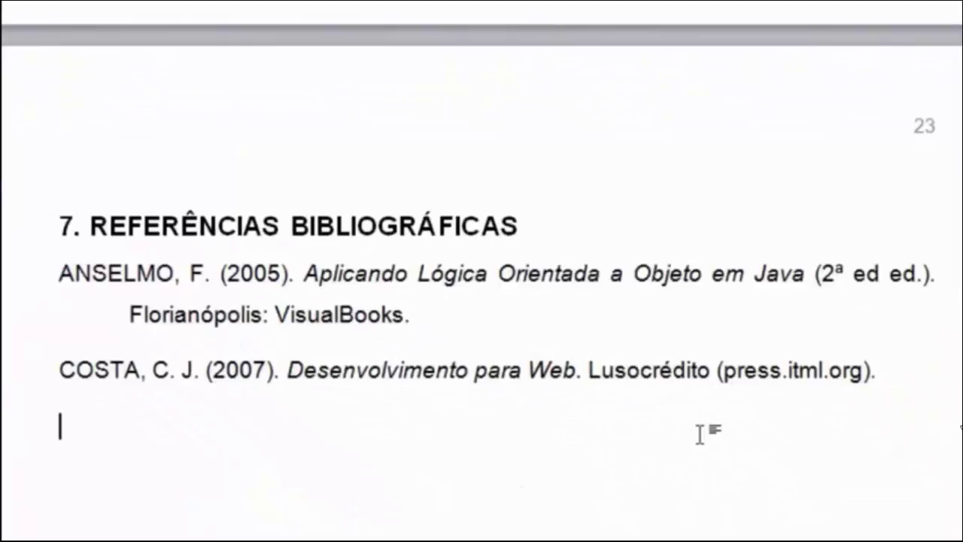
pyautogui.scroll(5, 248, 387)
pyautogui.scroll(5, 252, 376)
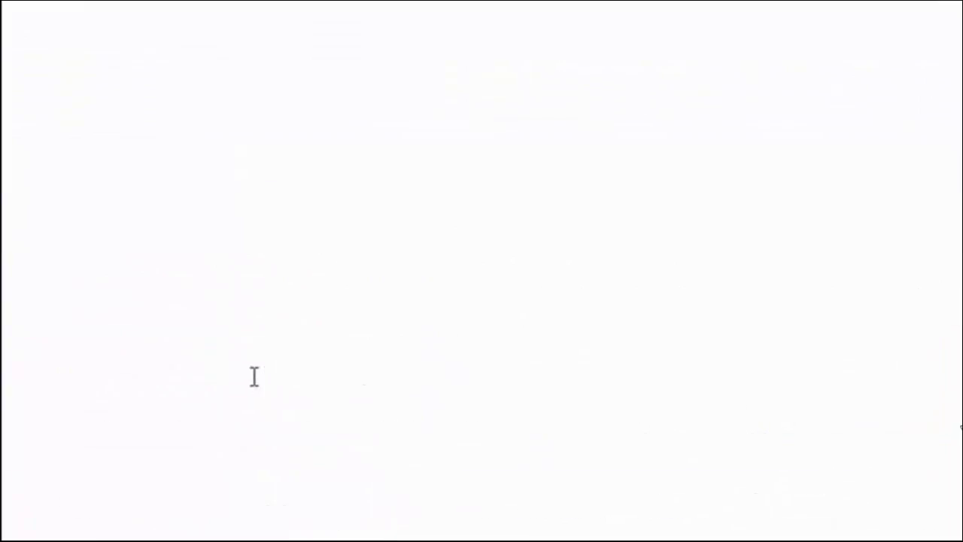
# - Select the Gráfico 3 chart and bring up its context menu
pyautogui.scroll(5, 331, 369)
pyautogui.scroll(3, 336, 366)
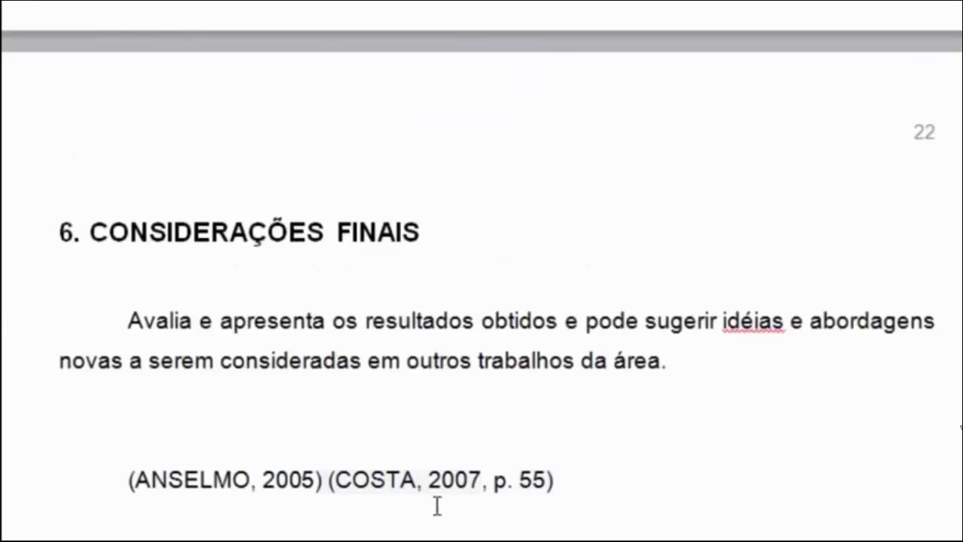
pyautogui.scroll(3, 338, 394)
pyautogui.scroll(5, 270, 333)
pyautogui.scroll(5, 224, 234)
pyautogui.scroll(5, 234, 225)
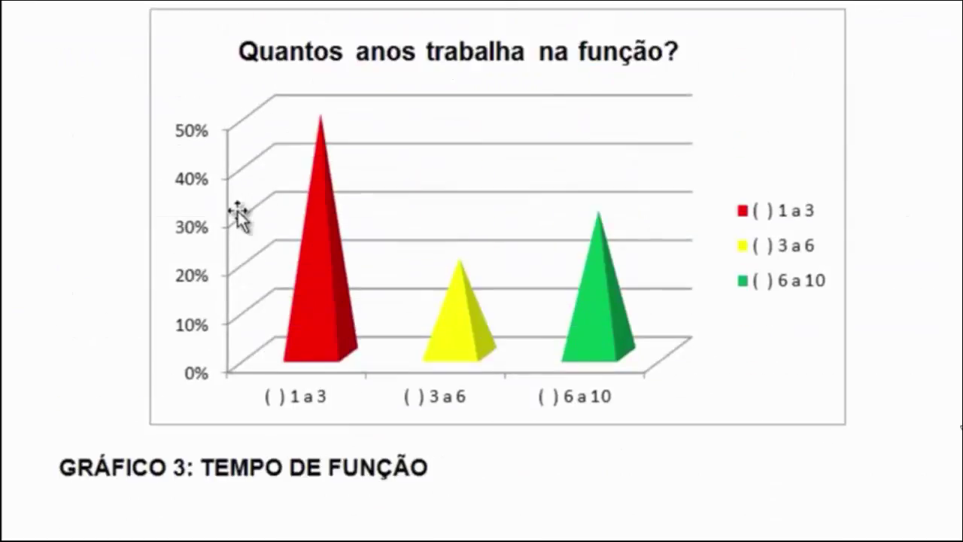
pyautogui.scroll(3, 238, 215)
pyautogui.click(294, 422)
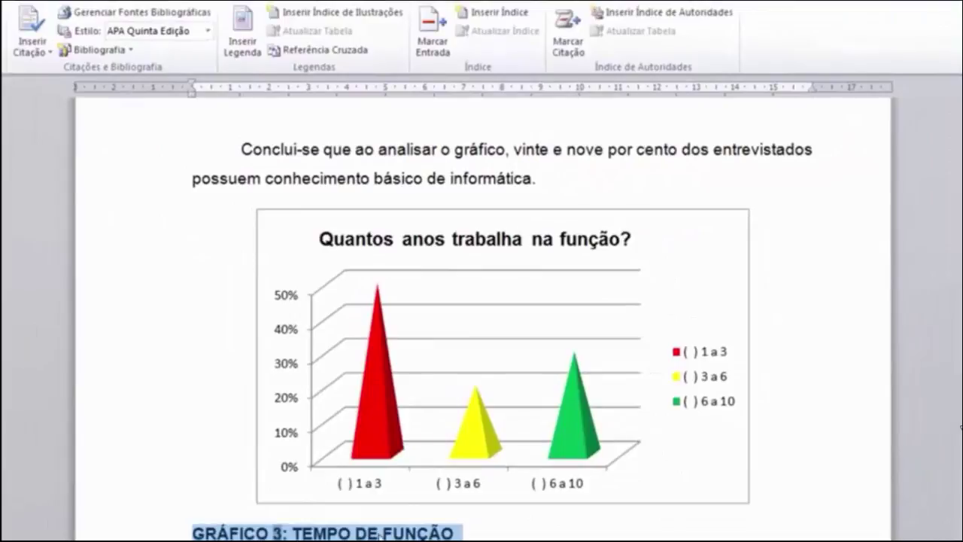
pyautogui.click(509, 536)
pyautogui.click(429, 369)
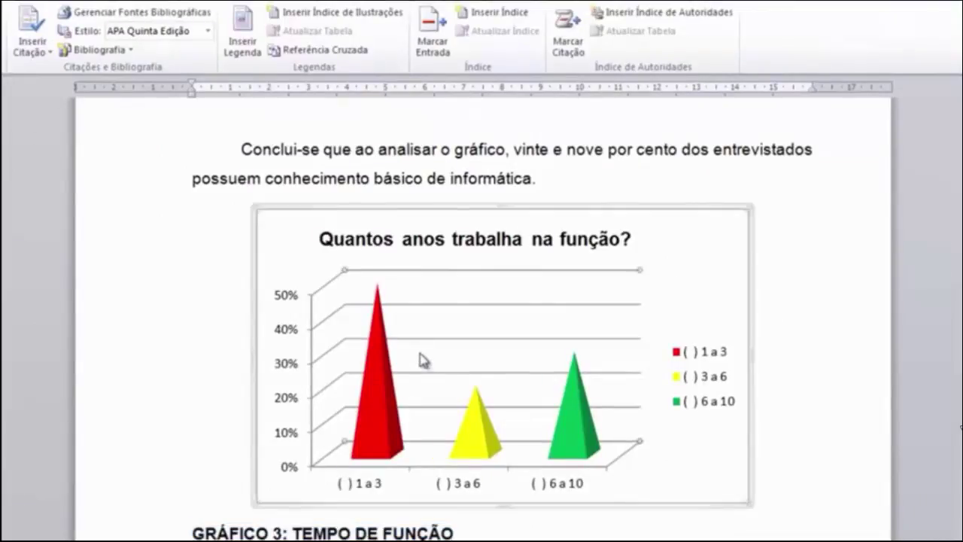
pyautogui.rightClick(422, 360)
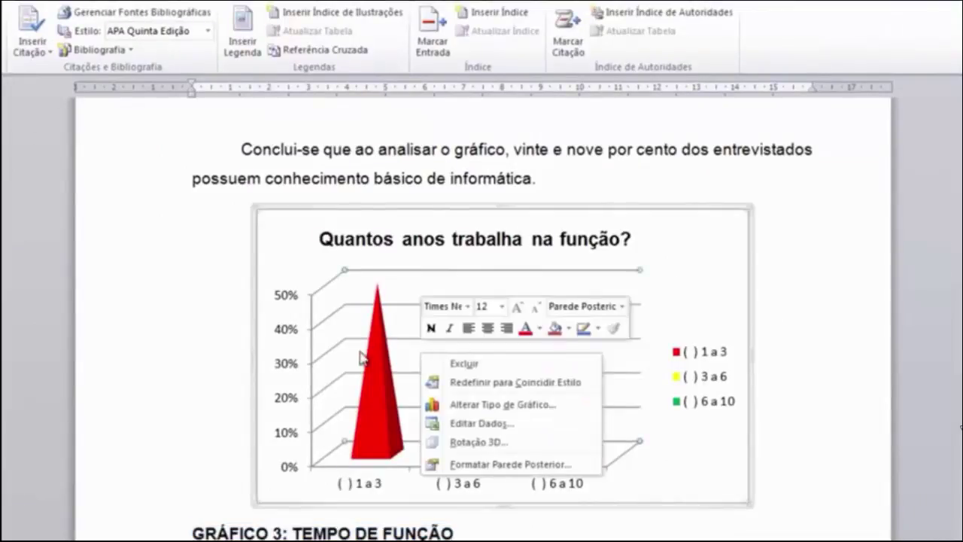
# - Select the 'Possui algum curso de informática?' pie chart
pyautogui.scroll(10, 605, 447)
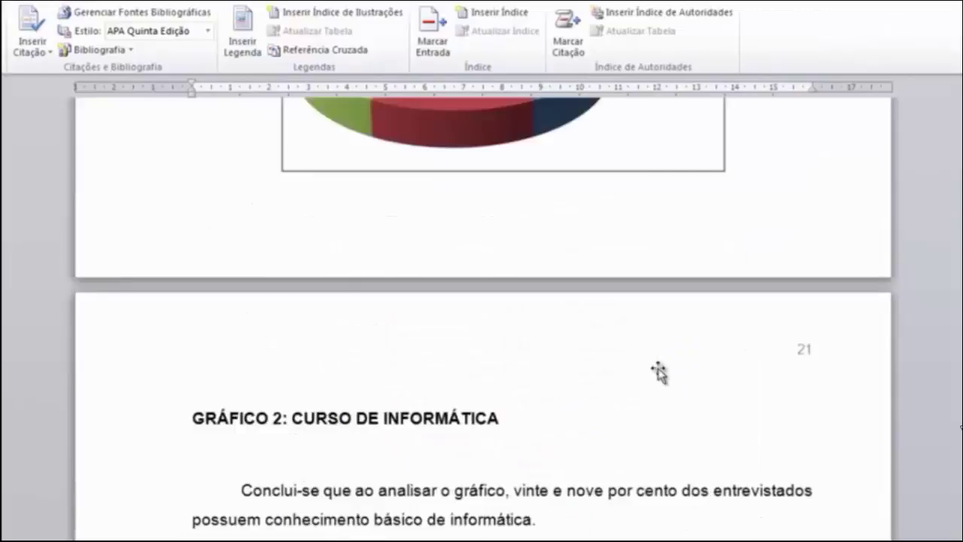
pyautogui.scroll(8, 661, 372)
pyautogui.scroll(-3, 455, 527)
pyautogui.click(452, 452)
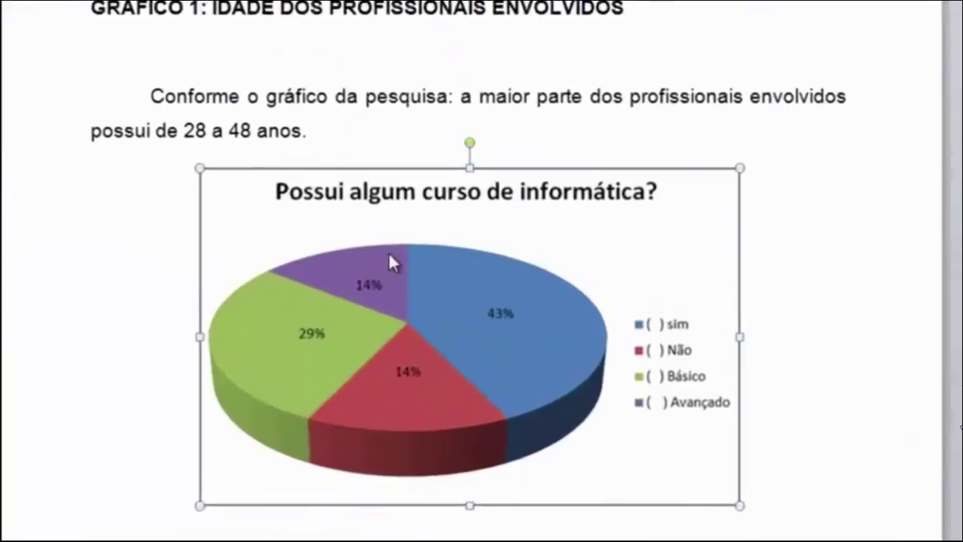
# - Caption the pie chart as 'Figura 1 - Grafico'
pyautogui.rightClick(440, 361)
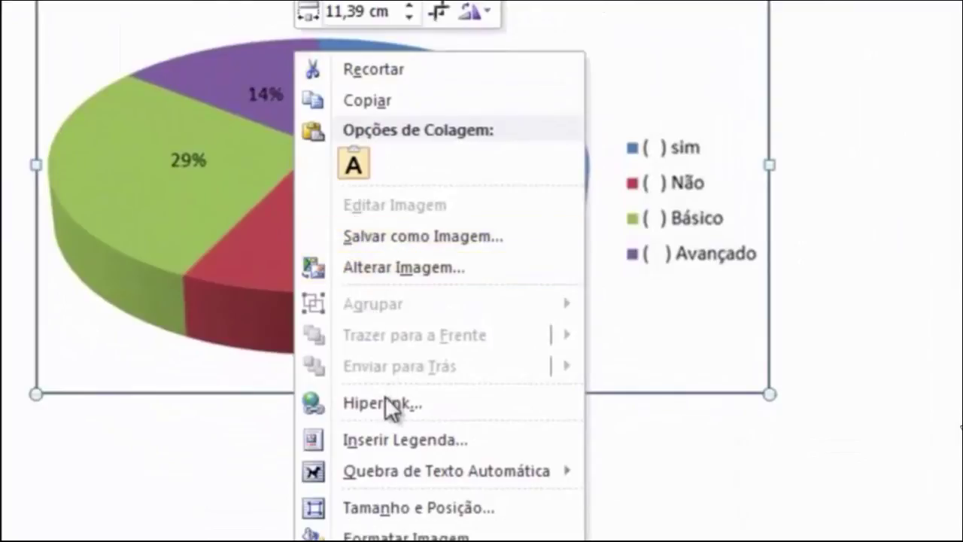
pyautogui.click(474, 438)
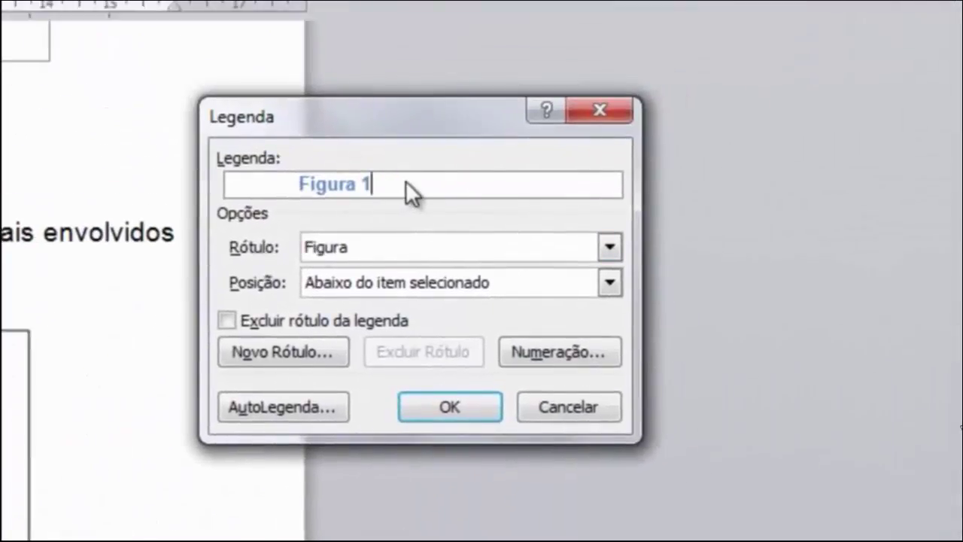
pyautogui.click(405, 184)
pyautogui.write('- Grafico')
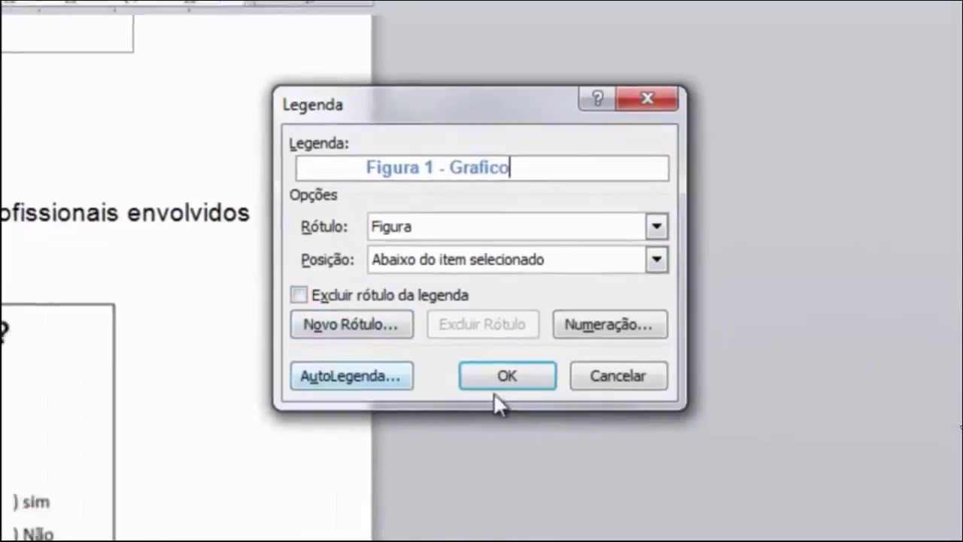
pyautogui.click(450, 406)
# - Apply the Figura style to the 'Figura 1 - Grafico' caption text
pyautogui.scroll(-3, 422, 302)
pyautogui.scroll(-3, 422, 297)
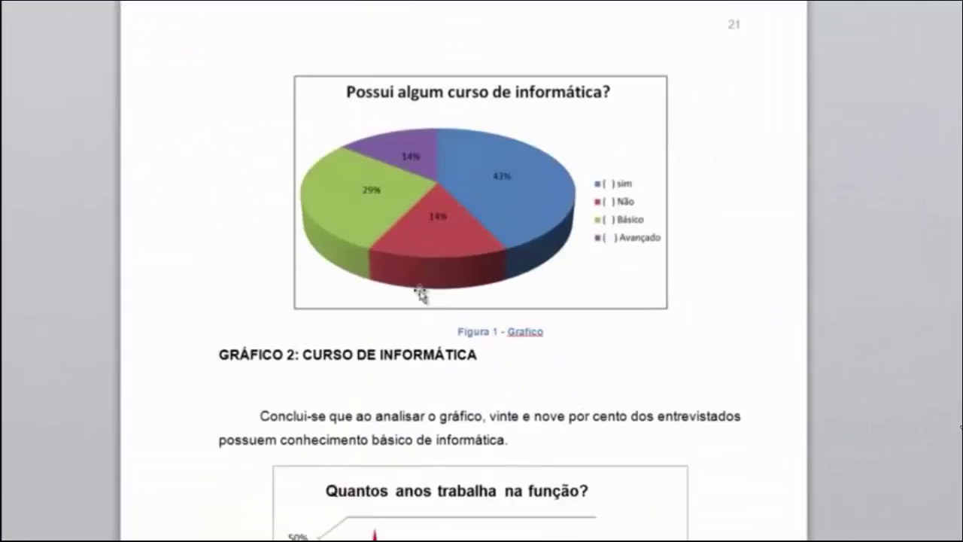
pyautogui.moveTo(550, 331); pyautogui.dragTo(457, 331)
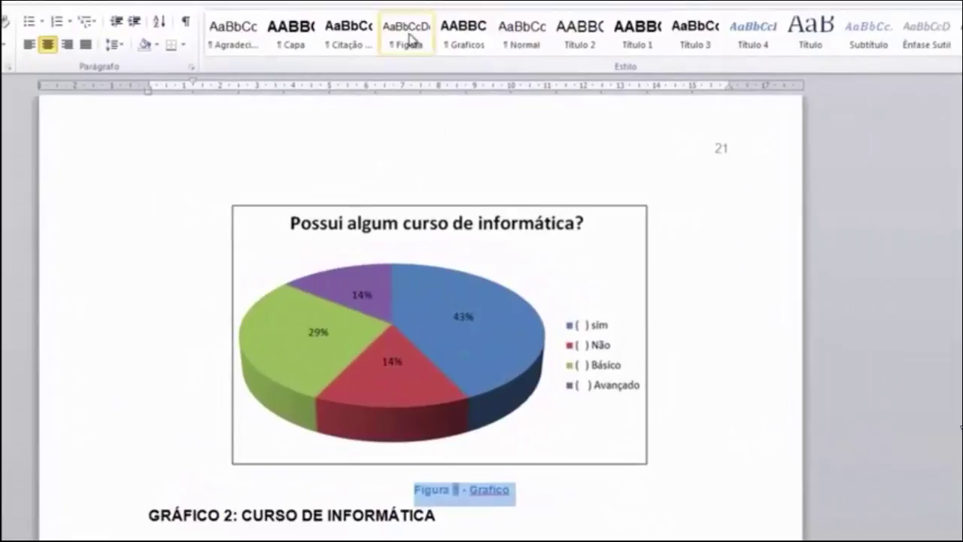
pyautogui.click(499, 36)
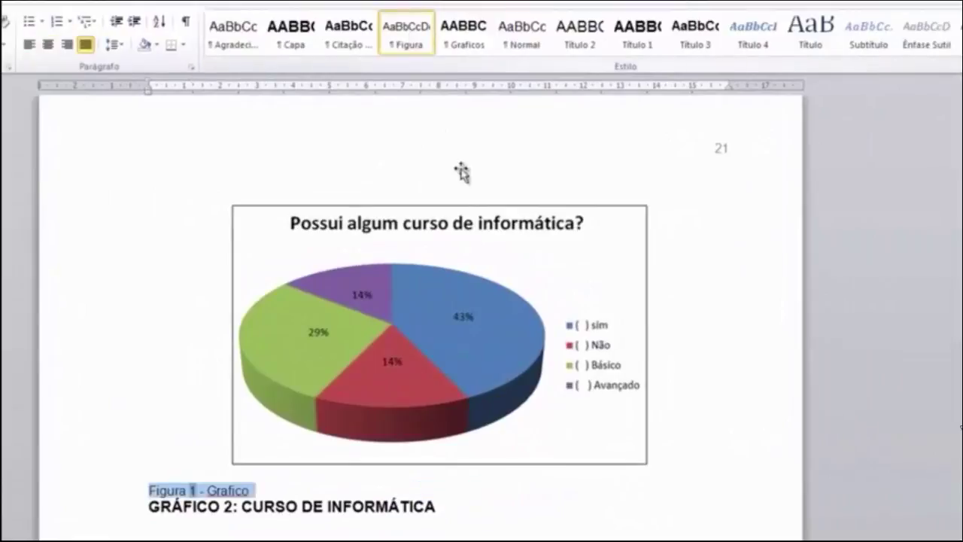
pyautogui.click(263, 486)
pyautogui.click(252, 490)
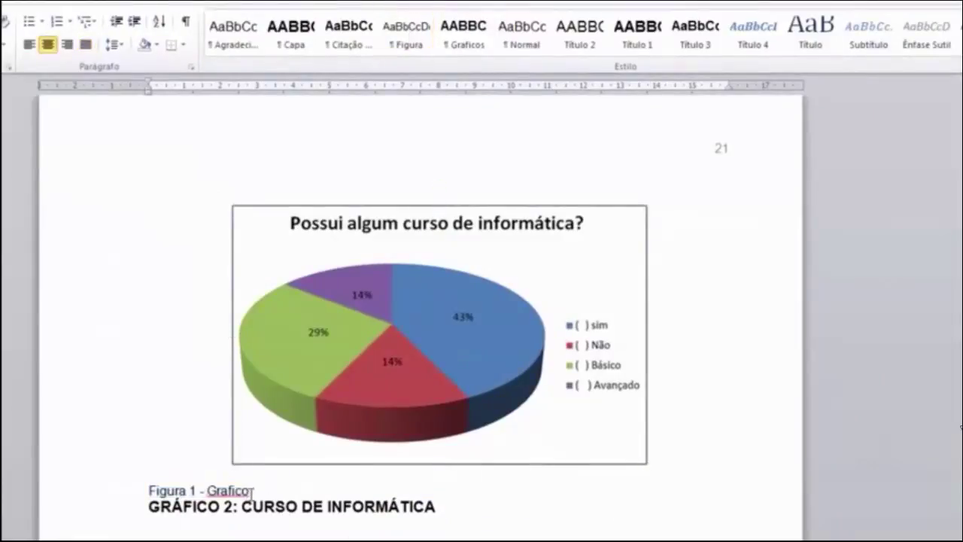
# - Check the Gráfico 1 age bar chart, then move past Gráfico 3 to the top of page 22
pyautogui.scroll(4, 282, 495)
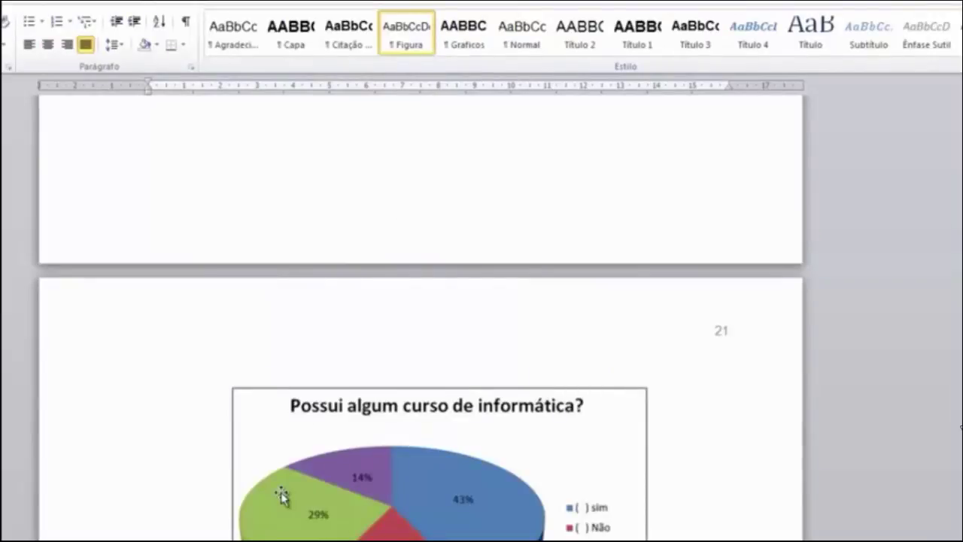
pyautogui.scroll(6, 283, 494)
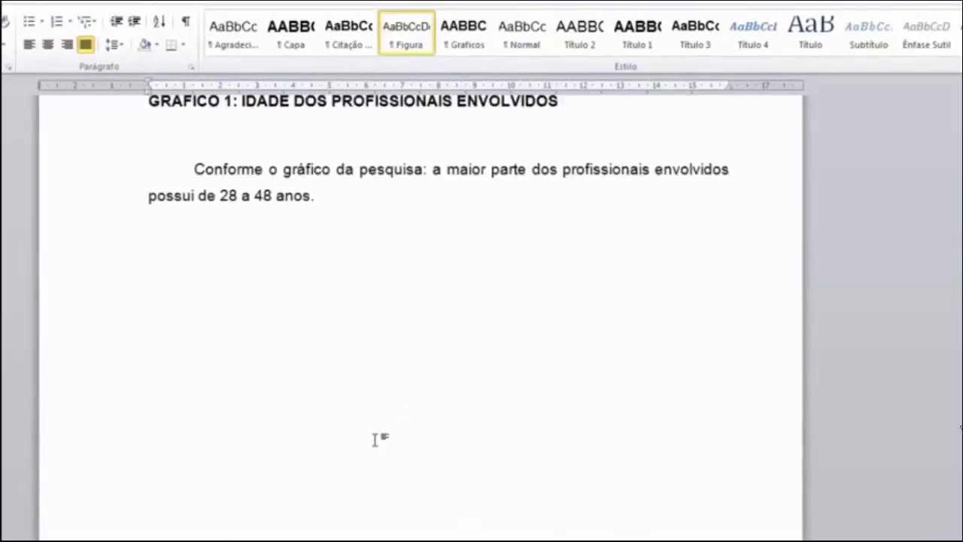
pyautogui.scroll(5, 377, 436)
pyautogui.scroll(1, 377, 433)
pyautogui.scroll(3, 372, 399)
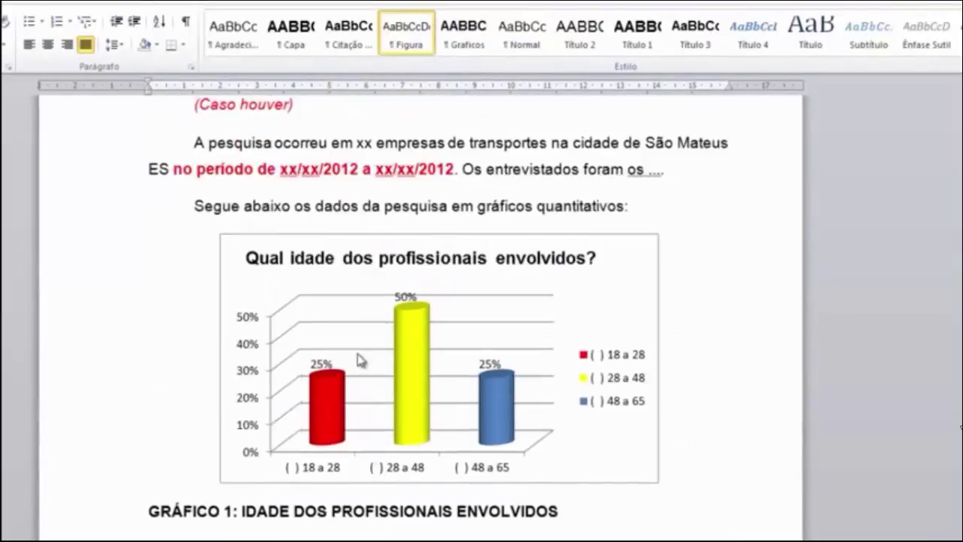
pyautogui.click(362, 361)
pyautogui.scroll(1, 387, 318)
pyautogui.scroll(8, 364, 386)
pyautogui.scroll(11, 384, 370)
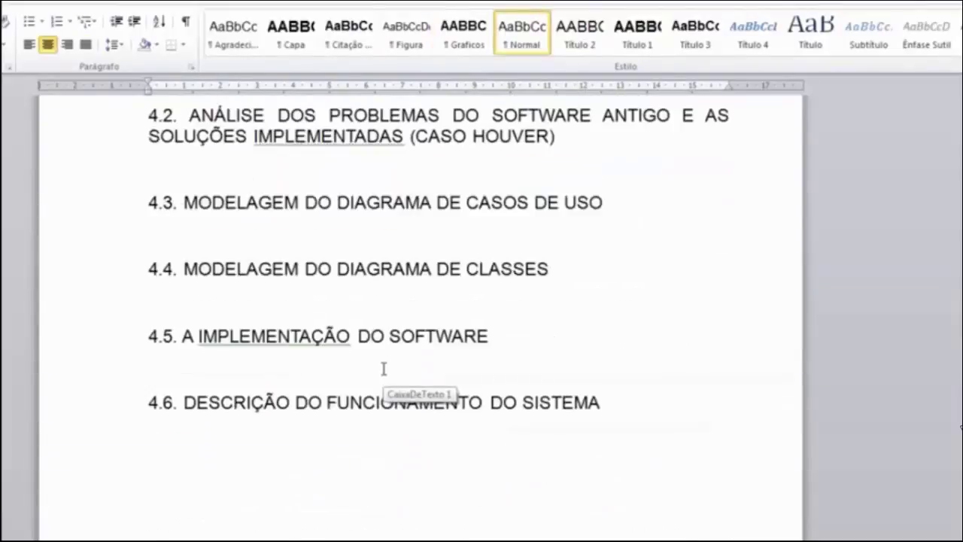
pyautogui.scroll(10, 384, 370)
pyautogui.scroll(3, 383, 367)
pyautogui.scroll(-14, 380, 366)
pyautogui.scroll(-7, 407, 380)
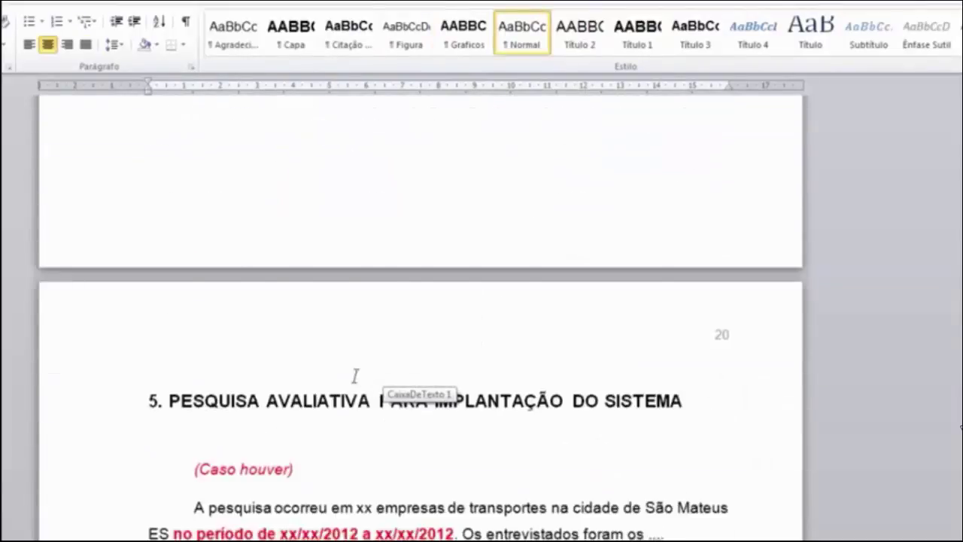
pyautogui.scroll(-5, 369, 406)
pyautogui.scroll(-1, 361, 418)
pyautogui.scroll(-6, 416, 474)
pyautogui.scroll(5, 441, 451)
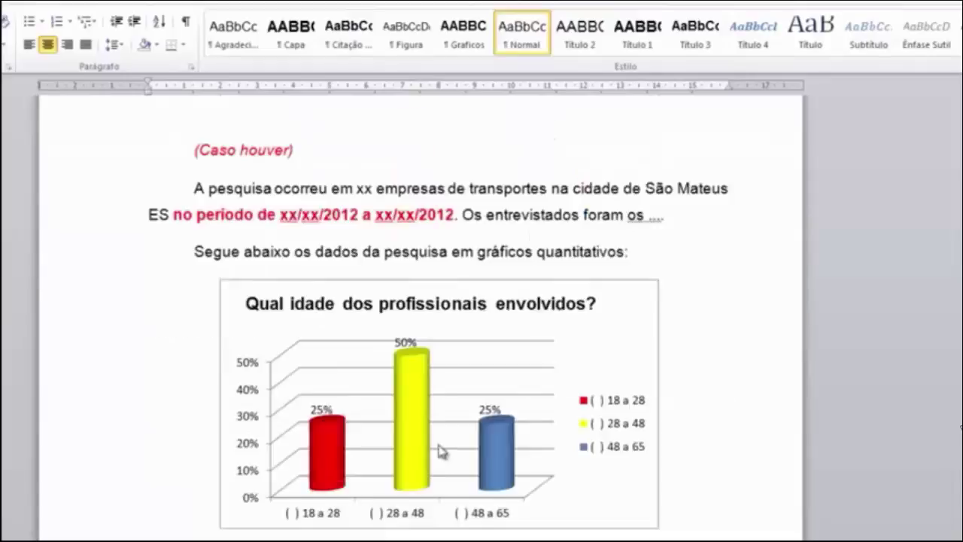
pyautogui.scroll(7, 329, 467)
pyautogui.scroll(-14, 305, 489)
pyautogui.scroll(-7, 339, 485)
pyautogui.scroll(-7, 384, 478)
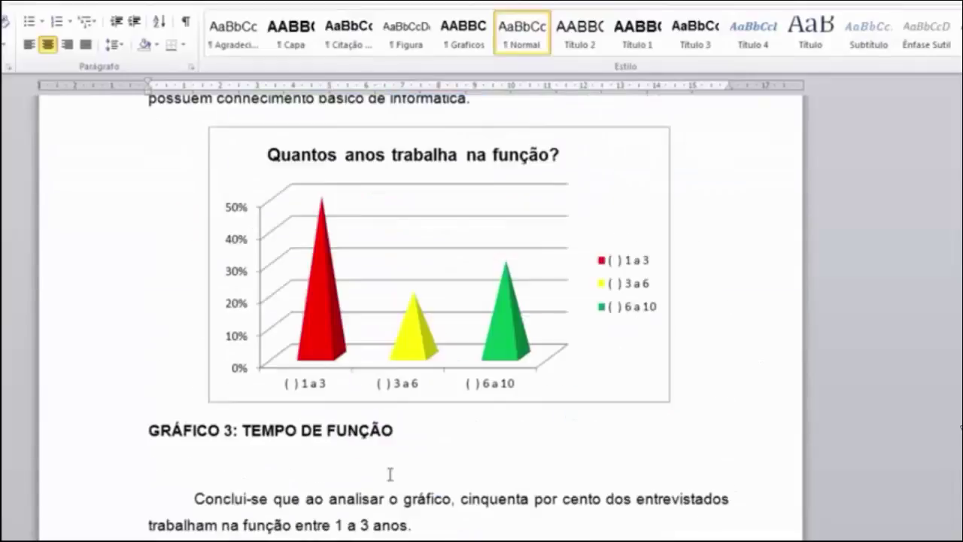
pyautogui.scroll(-7, 380, 474)
pyautogui.scroll(-2, 354, 470)
pyautogui.scroll(-2, 338, 461)
pyautogui.scroll(3, 301, 437)
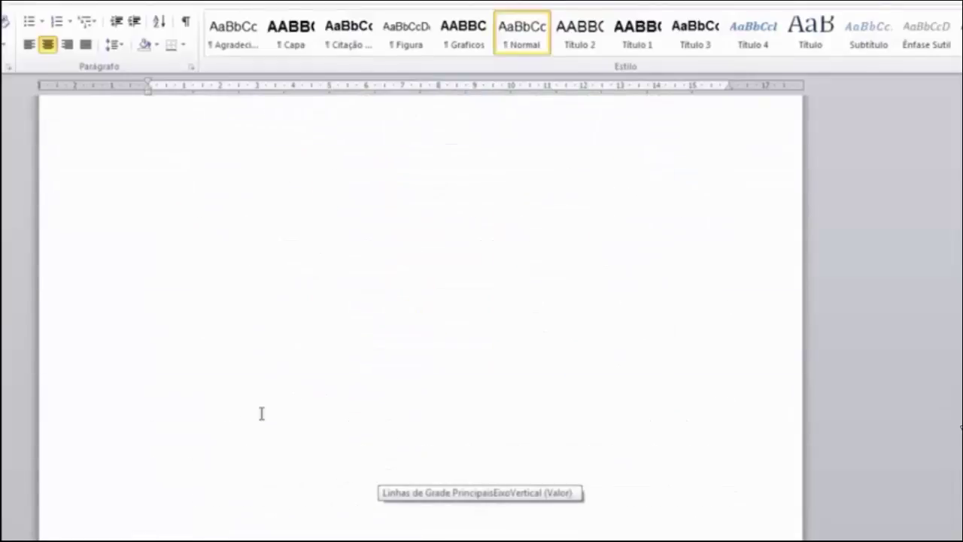
pyautogui.scroll(5, 241, 286)
# - Insert a Formal, dotted-leader table of figures on page 22, replacing the existing list
pyautogui.click(248, 259)
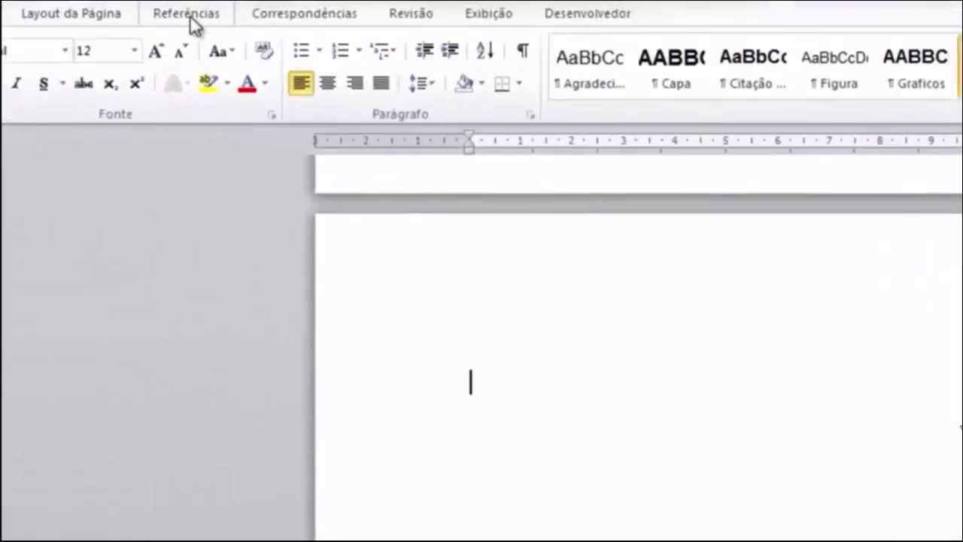
pyautogui.click(208, 15)
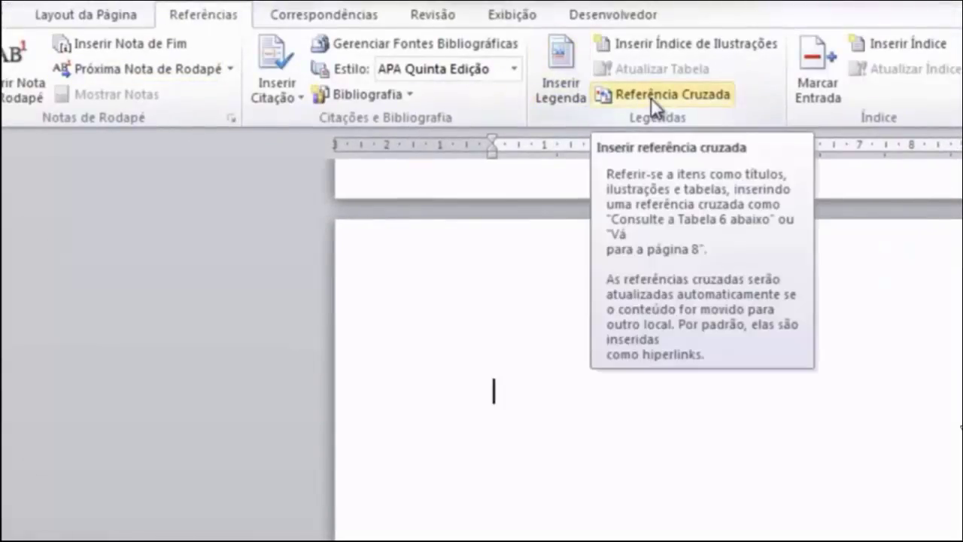
pyautogui.click(655, 46)
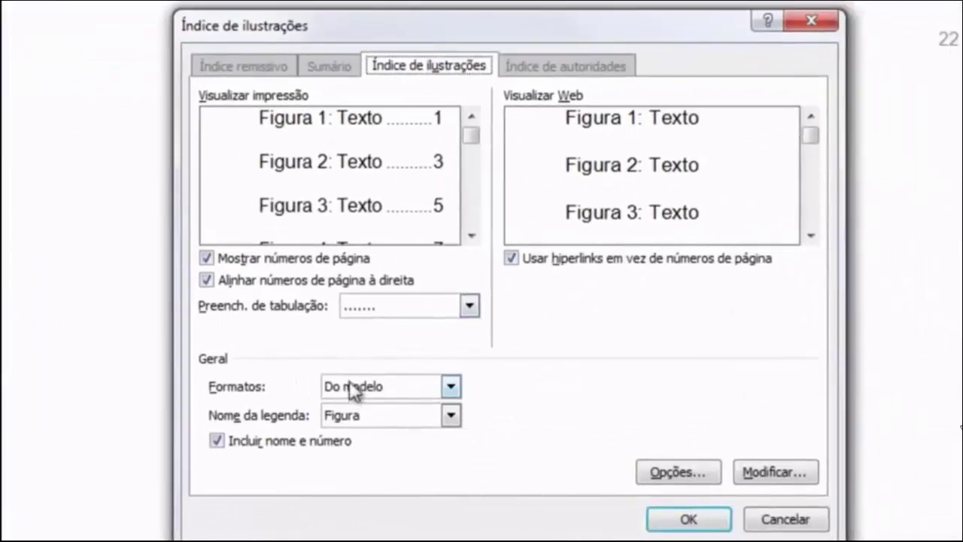
pyautogui.click(428, 305)
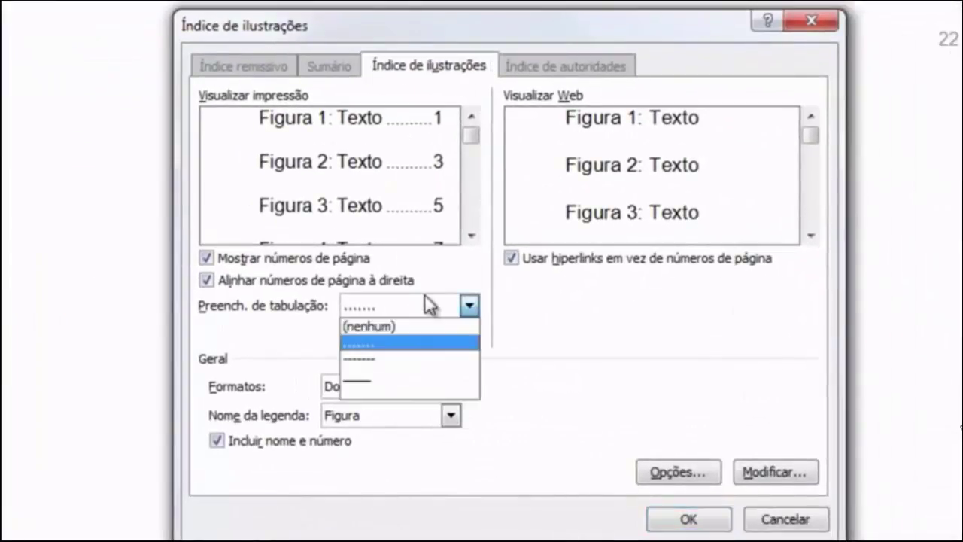
pyautogui.click(430, 342)
pyautogui.click(429, 386)
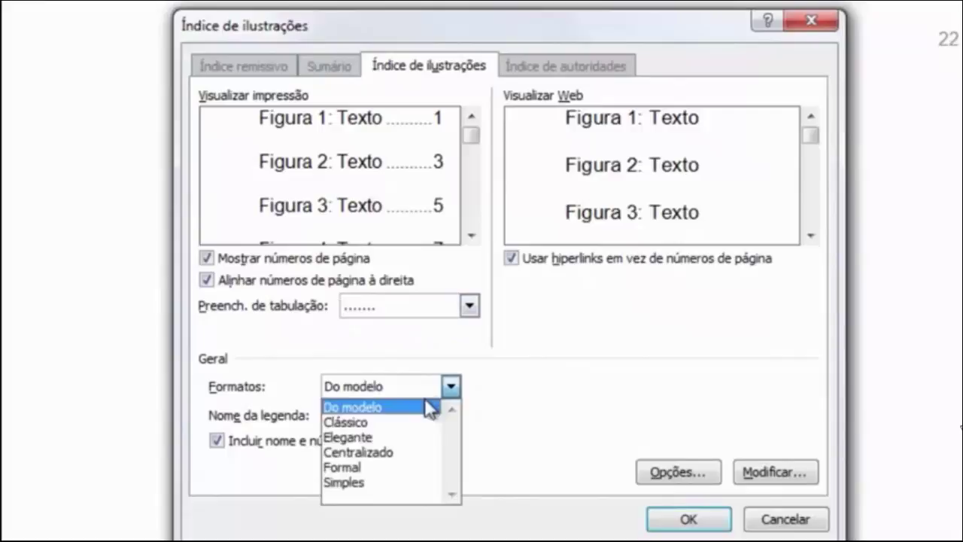
pyautogui.click(390, 468)
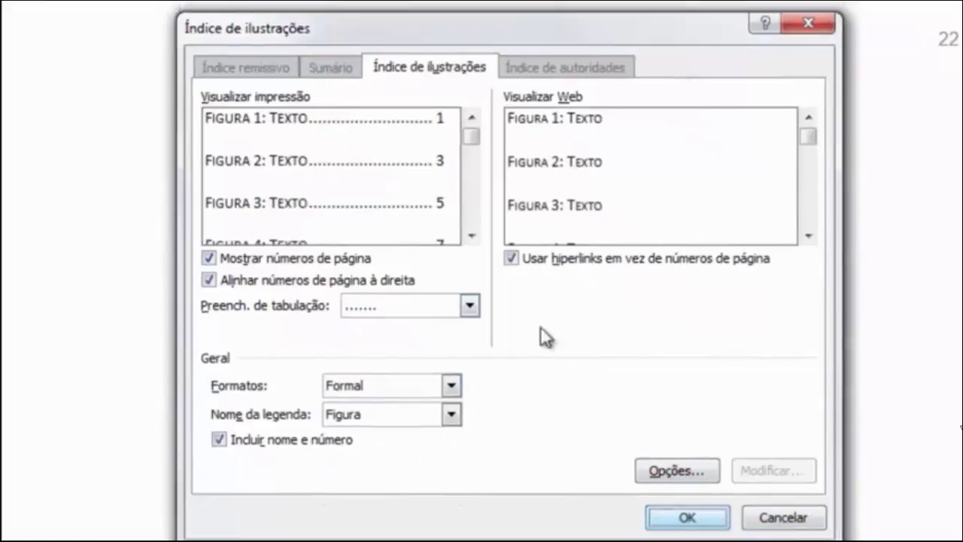
pyautogui.click(689, 519)
pyautogui.press('Return')
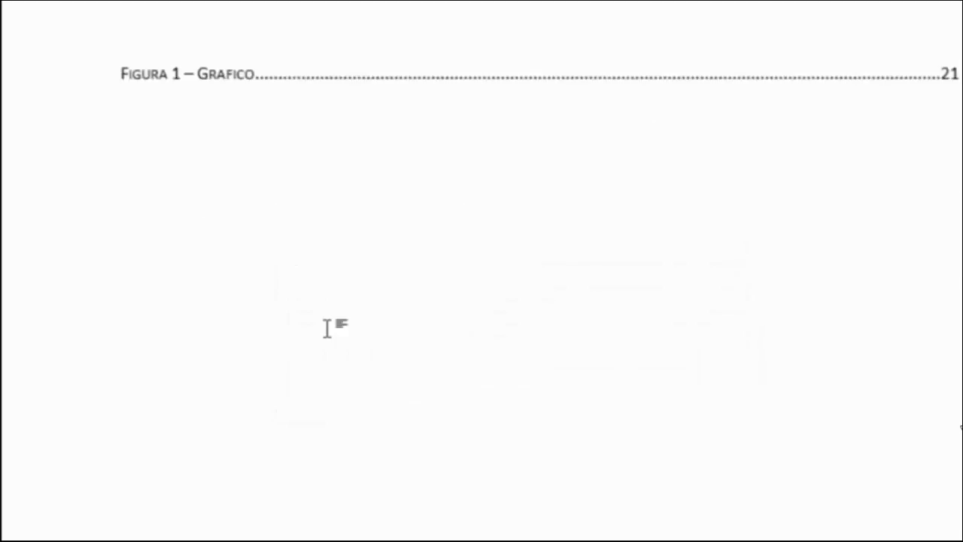
# - Check the regenerated Figura 1 – Grafico entry, then return to the RESUMO page
pyautogui.click(293, 445)
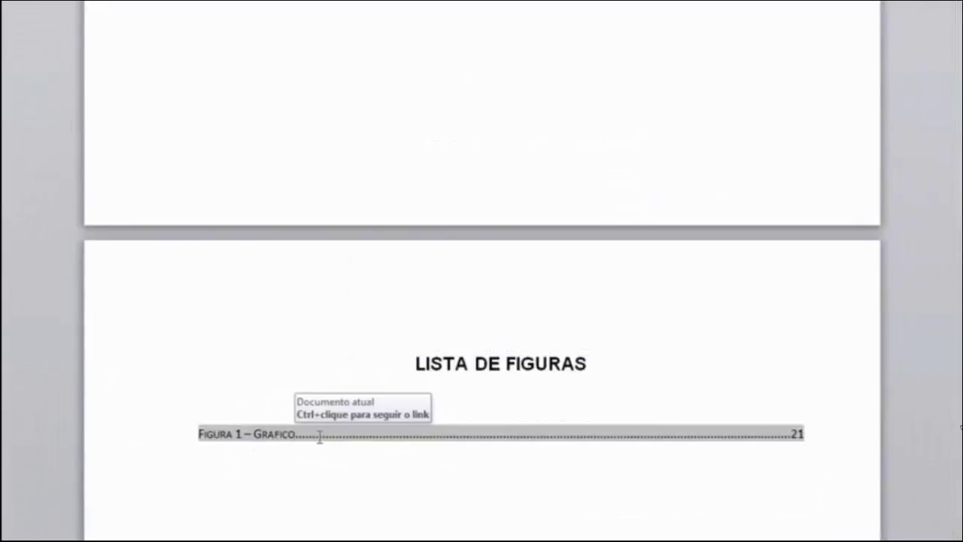
pyautogui.scroll(2, 499, 424)
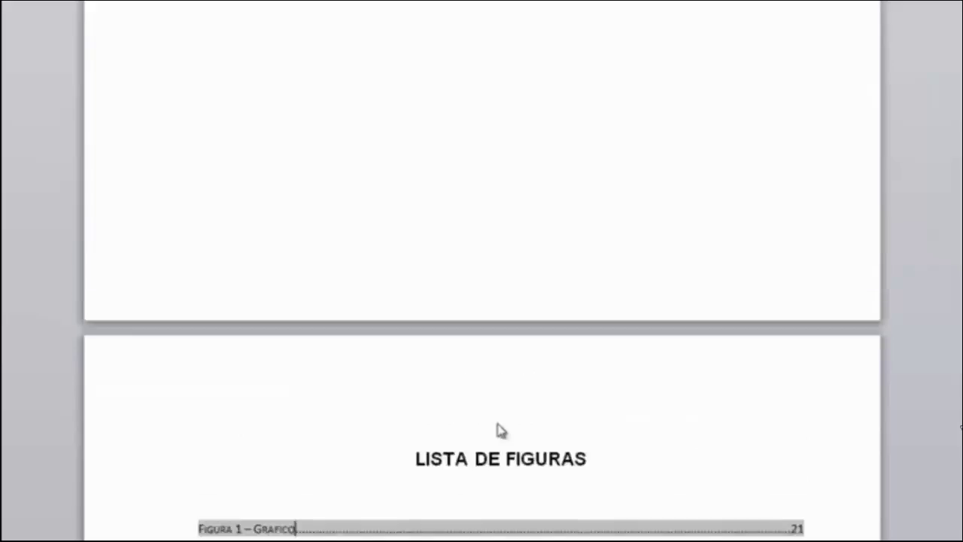
pyautogui.scroll(-2, 499, 424)
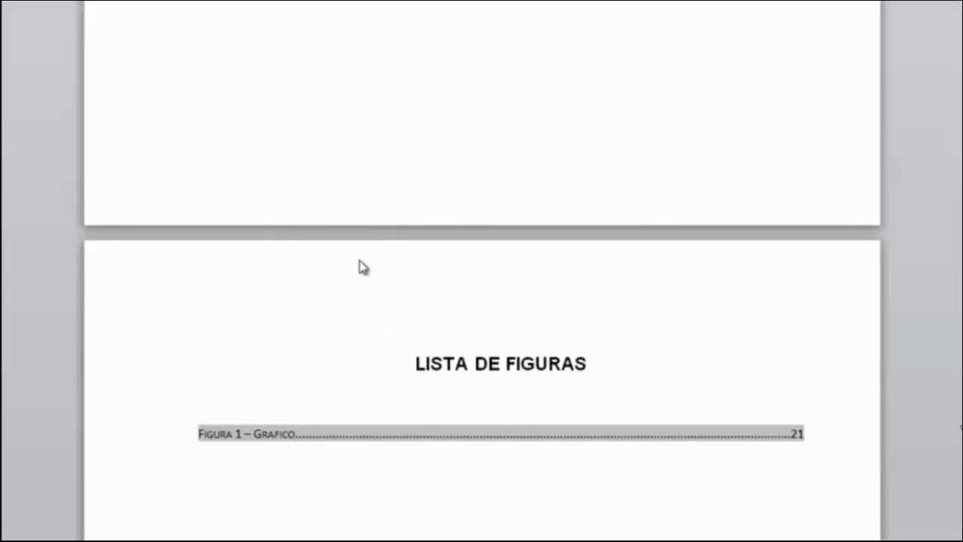
pyautogui.scroll(1, 401, 304)
pyautogui.scroll(5, 445, 306)
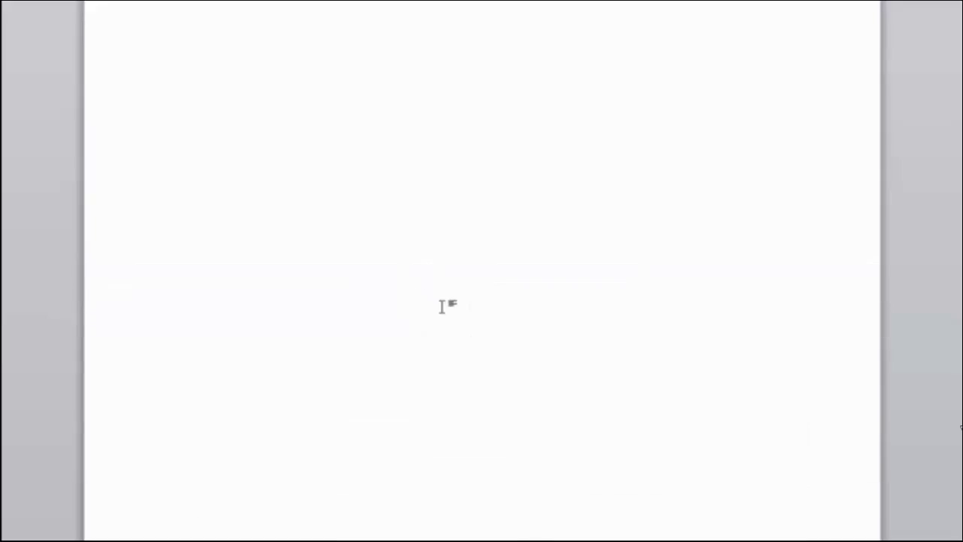
pyautogui.scroll(5, 451, 286)
pyautogui.scroll(5, 472, 304)
pyautogui.scroll(5, 472, 304)
pyautogui.scroll(2, 505, 366)
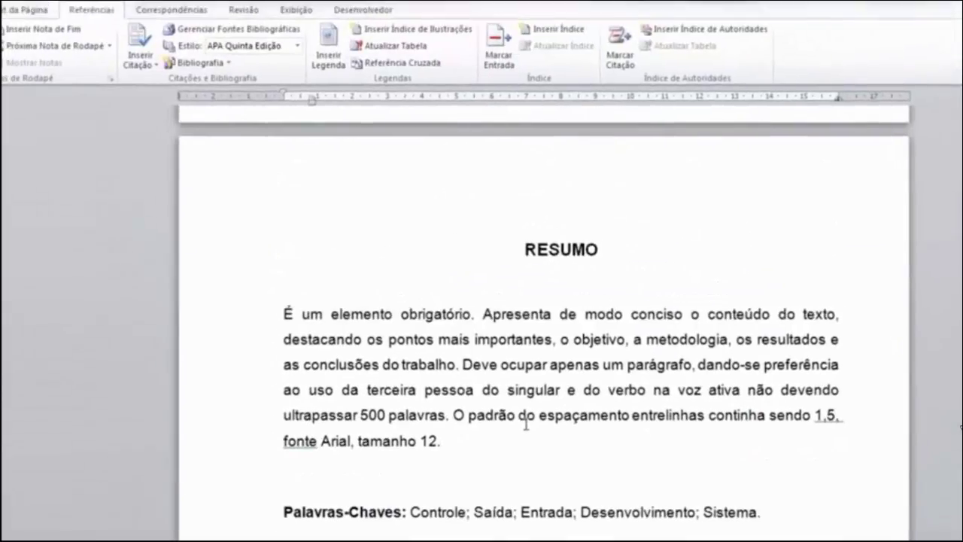
# - Add footnote 1 to 'Controle' in the Palavras-Chaves line with text 'adsfkadsjfasdf asdf s'
pyautogui.click(518, 365)
pyautogui.scroll(-1, 401, 495)
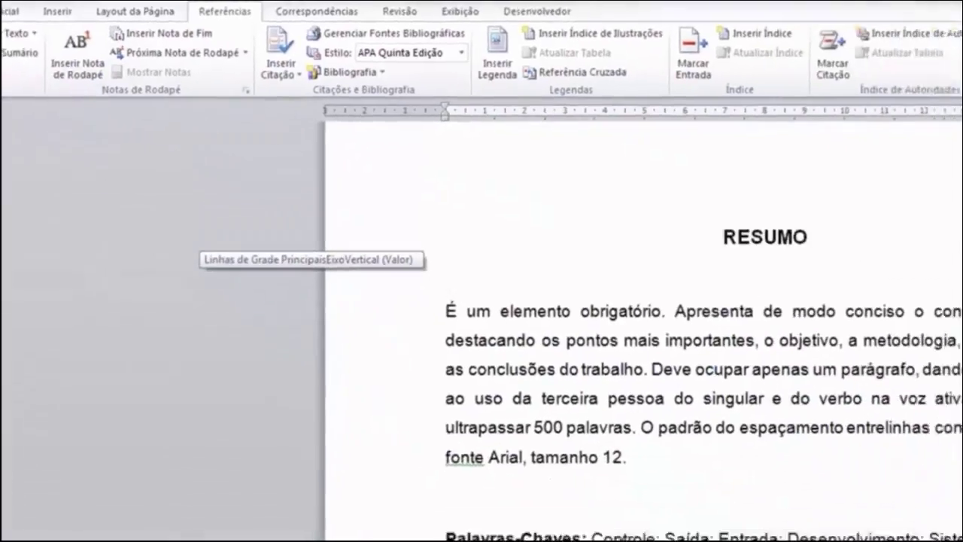
pyautogui.doubleClick(585, 503)
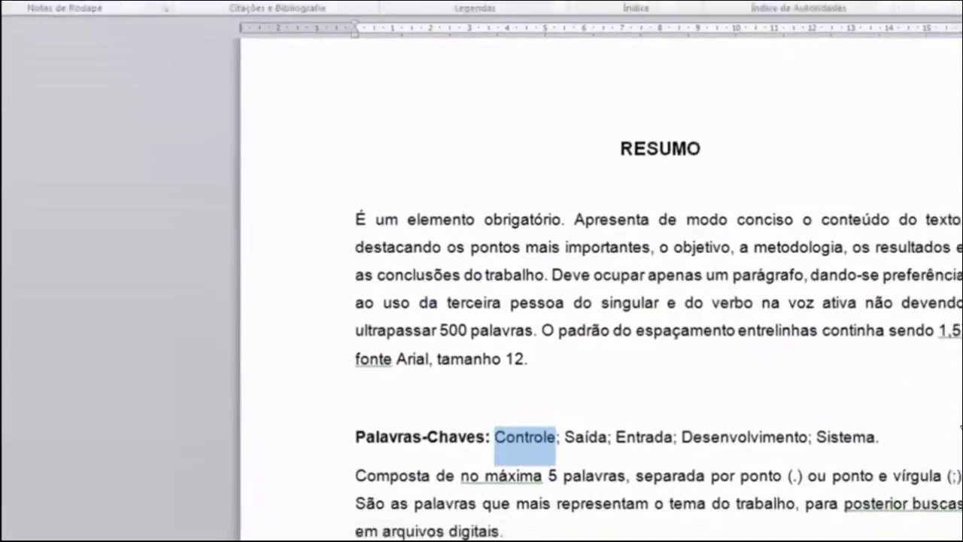
pyautogui.click(103, 68)
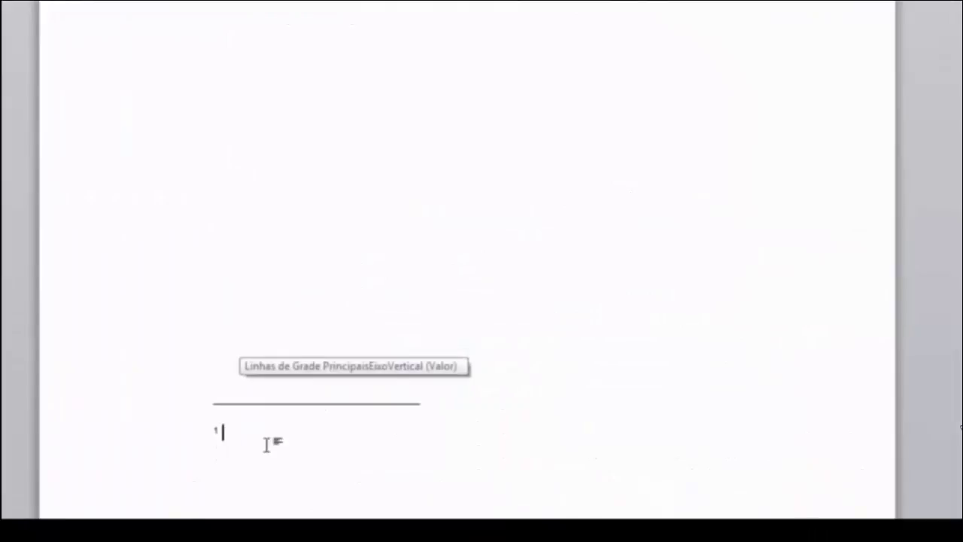
pyautogui.write('Adfadsfkadsjfasdf asdf s')
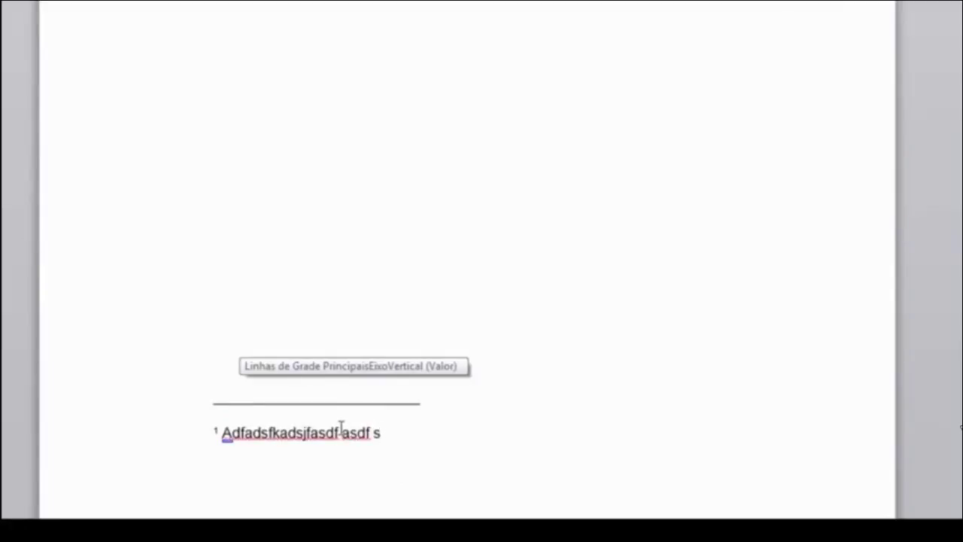
pyautogui.scroll(10, 303, 323)
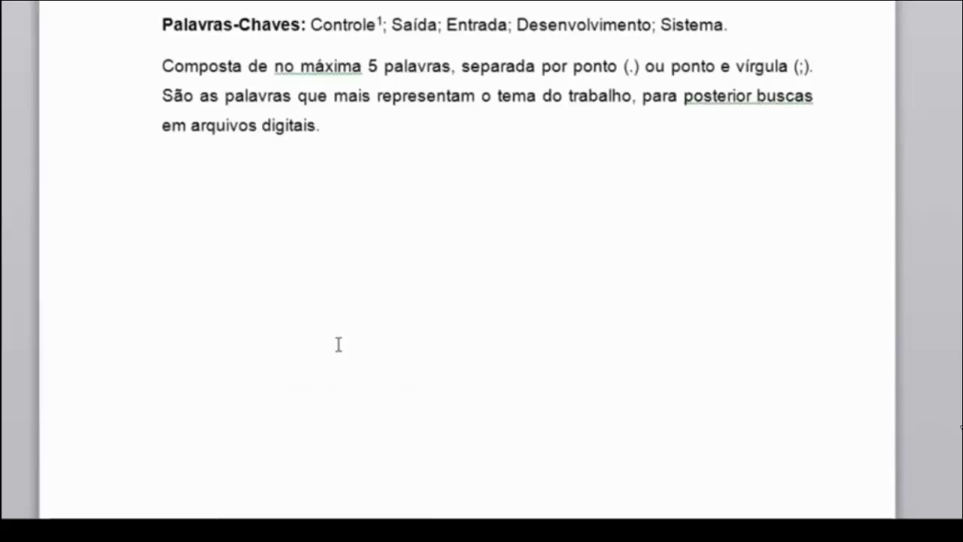
# - Scroll from the front pages past the SUMÁRIO to the 1. INTRODUÇÃO heading
pyautogui.scroll(8, 338, 344)
pyautogui.scroll(4, 323, 348)
pyautogui.scroll(5, 317, 353)
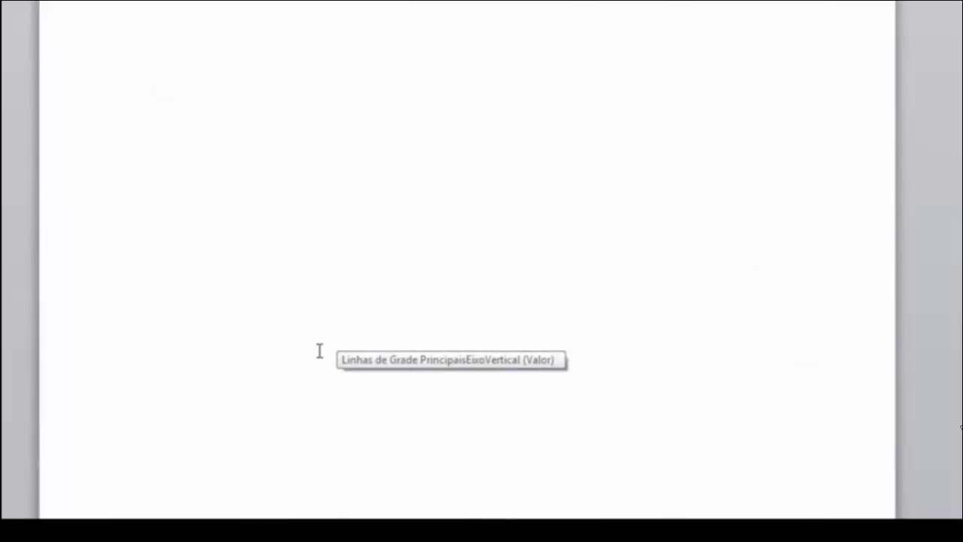
pyautogui.scroll(5, 319, 351)
pyautogui.scroll(5, 319, 351)
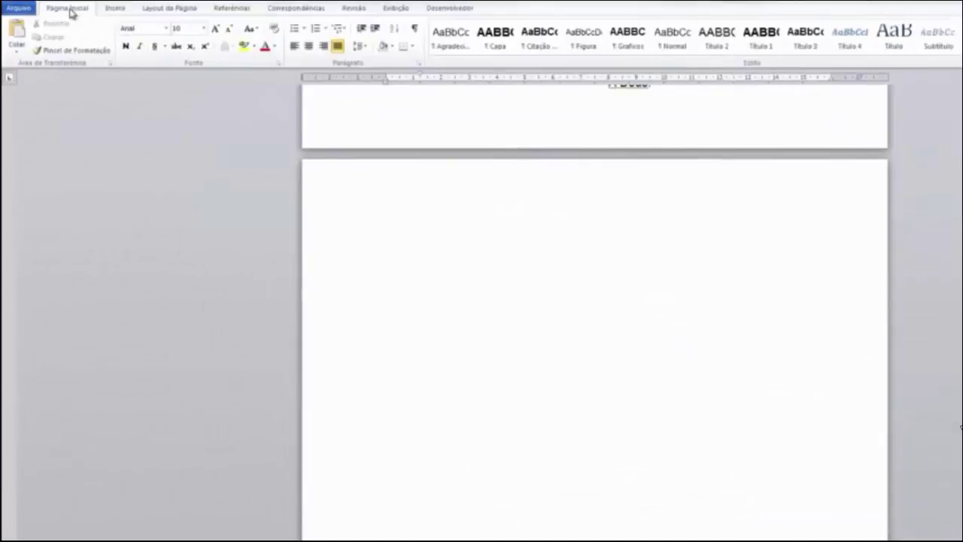
pyautogui.scroll(5, 547, 271)
pyautogui.scroll(5, 554, 282)
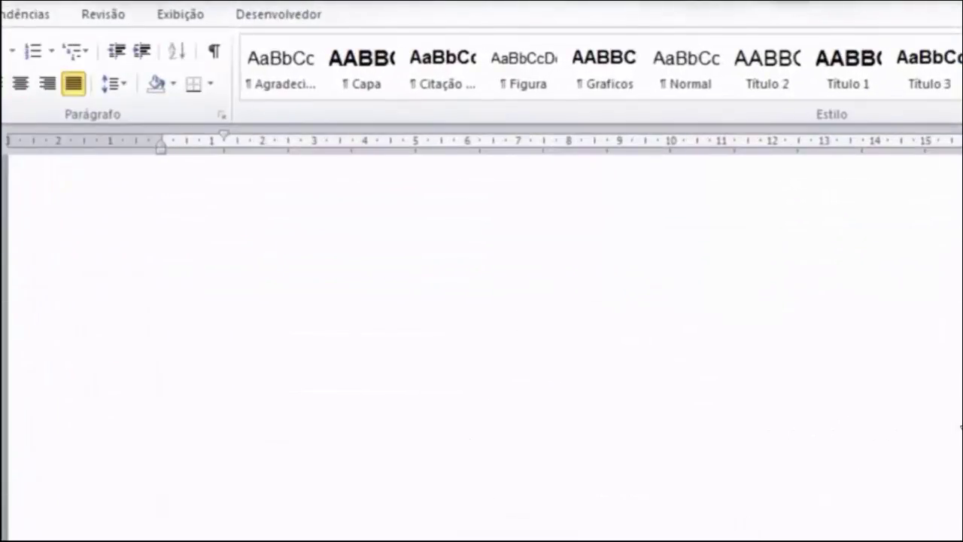
pyautogui.scroll(5, 488, 506)
pyautogui.scroll(5, 488, 506)
pyautogui.scroll(3, 482, 338)
pyautogui.scroll(-7, 482, 339)
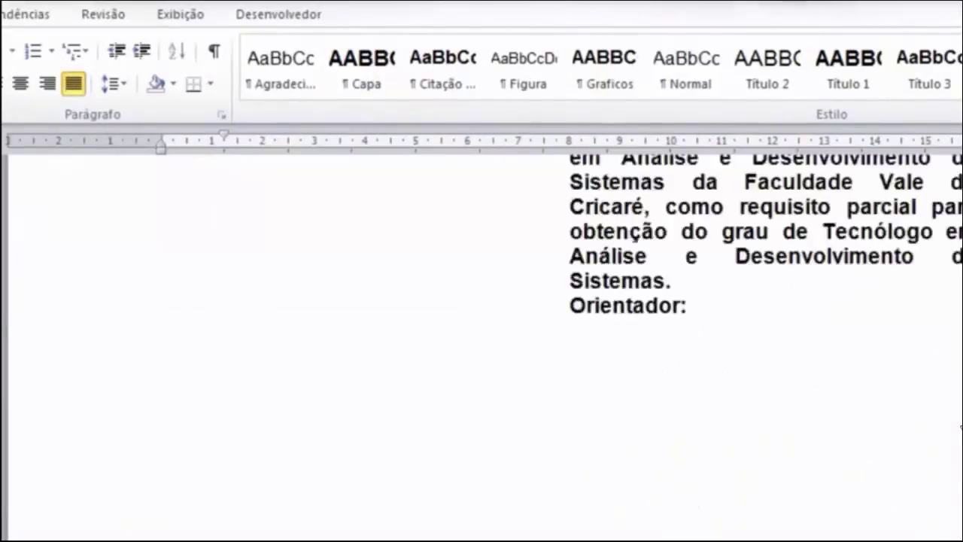
pyautogui.scroll(5, 481, 339)
pyautogui.scroll(-3, 482, 339)
pyautogui.scroll(-5, 482, 339)
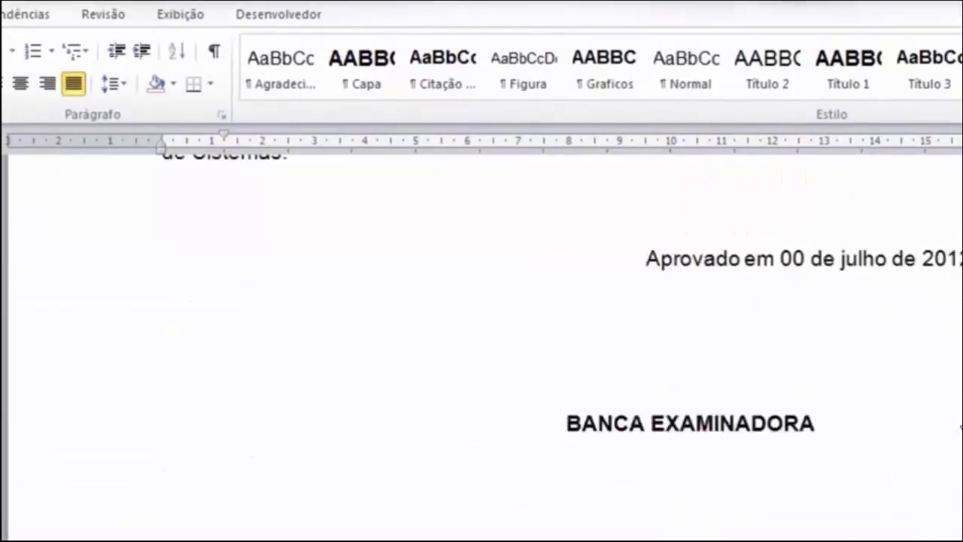
pyautogui.scroll(-4, 482, 339)
pyautogui.scroll(-1, 482, 338)
pyautogui.scroll(-2, 482, 339)
pyautogui.scroll(-10, 482, 339)
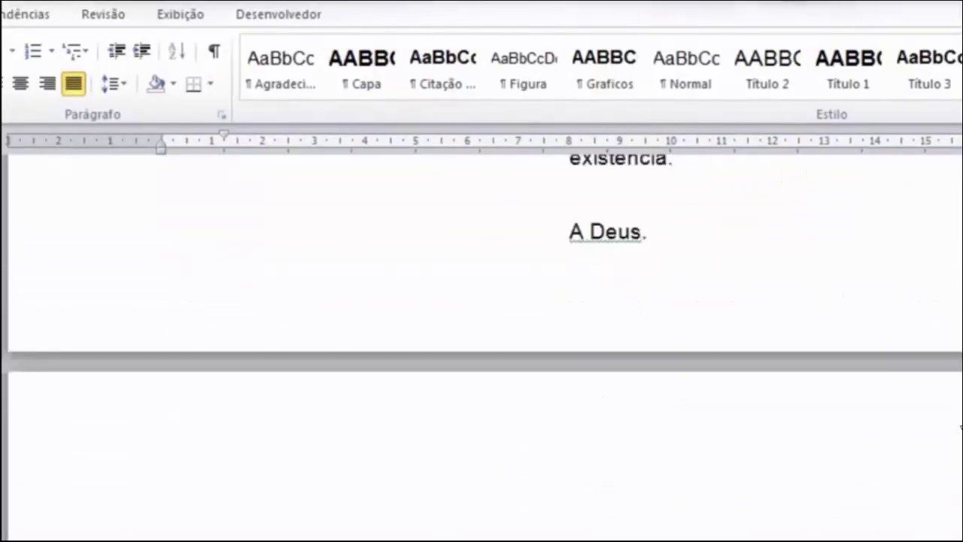
pyautogui.scroll(-10, 482, 339)
pyautogui.scroll(-10, 482, 339)
pyautogui.scroll(-10, 482, 339)
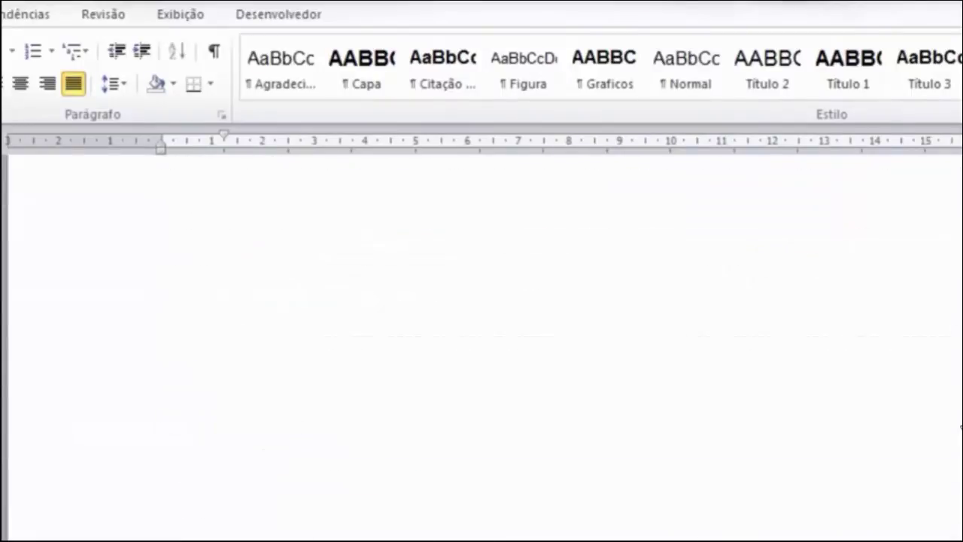
pyautogui.scroll(-5, 482, 339)
pyautogui.scroll(-10, 482, 339)
pyautogui.scroll(-10, 482, 339)
pyautogui.scroll(-10, 482, 339)
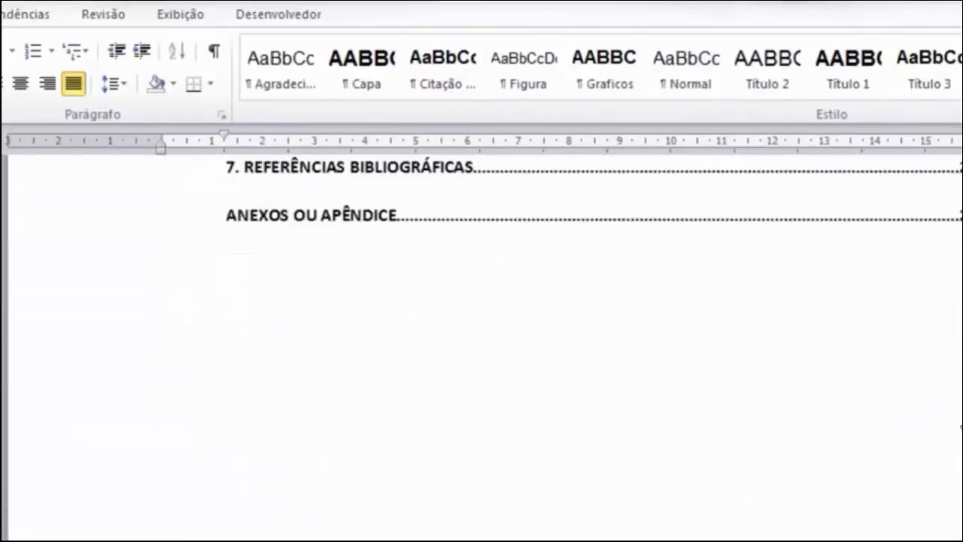
pyautogui.scroll(-5, 481, 339)
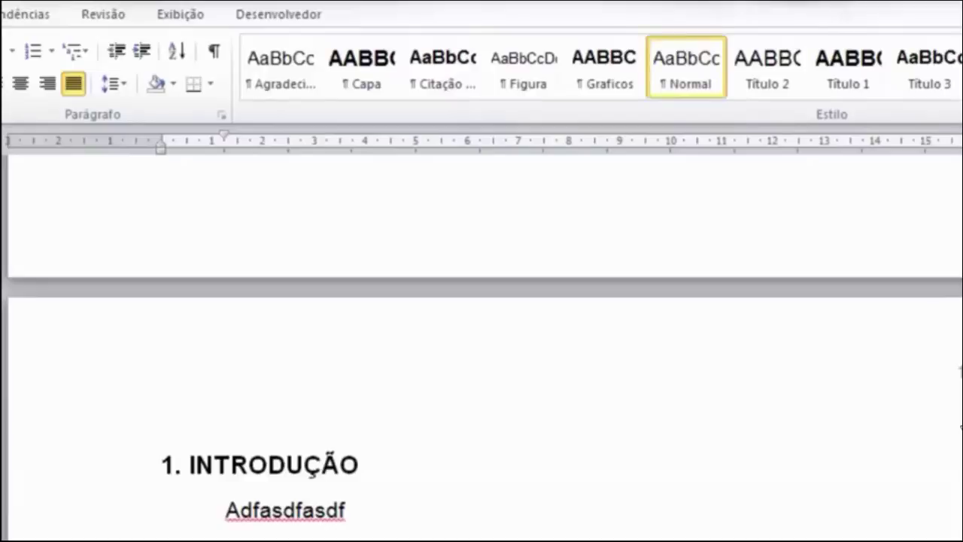